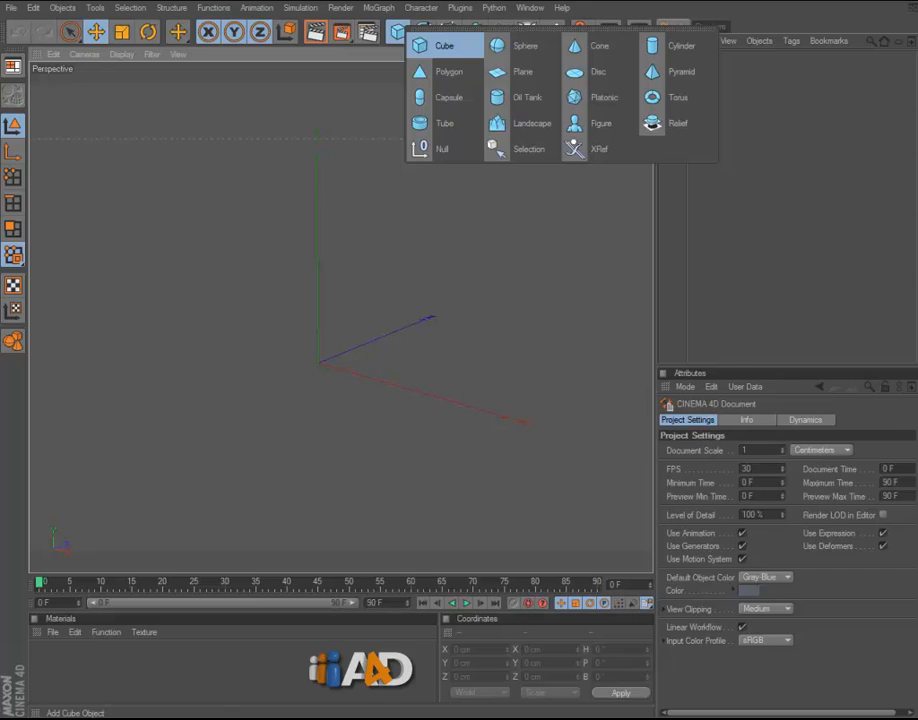
Stretch a cube primitive to about 576 cm in X and 78 cm in Y, and raise it to about Y 107 cm
left_click_drag(375, 378, 477, 408)
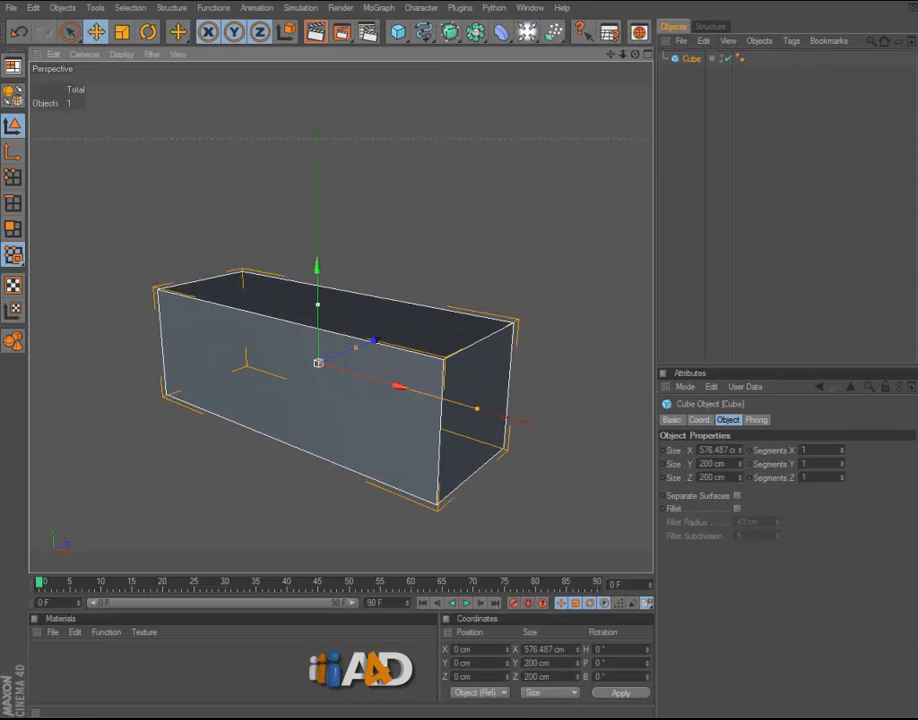
left_click_drag(318, 304, 318, 326)
left_click_drag(317, 267, 341, 250)
middle_click(350, 250)
middle_click(500, 440)
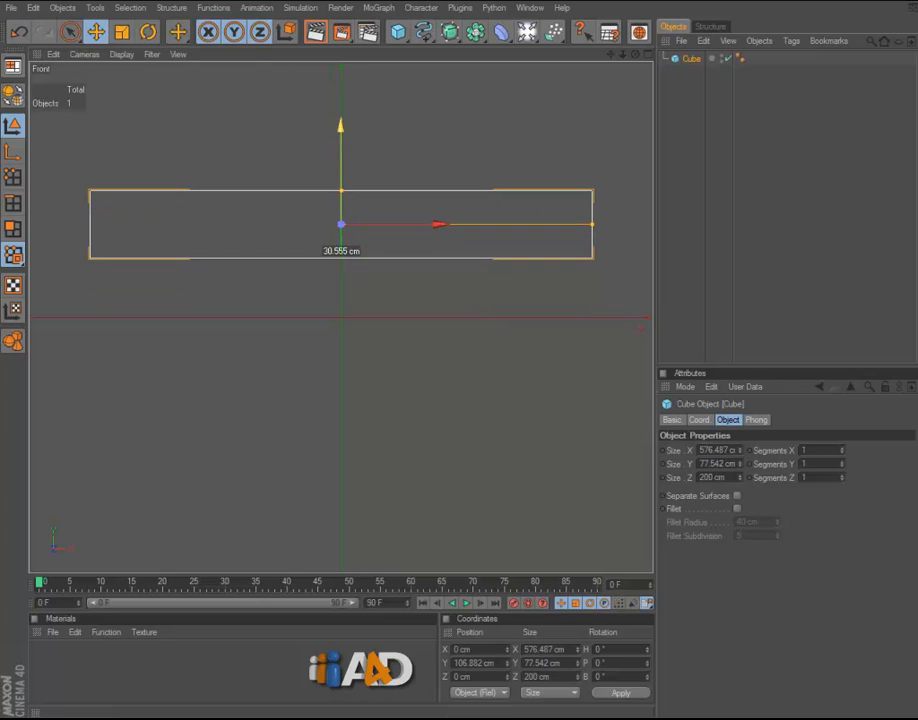
Divide the cube into 3 segments along X and make it an editable polygon object
double_click(818, 450)
type("3")
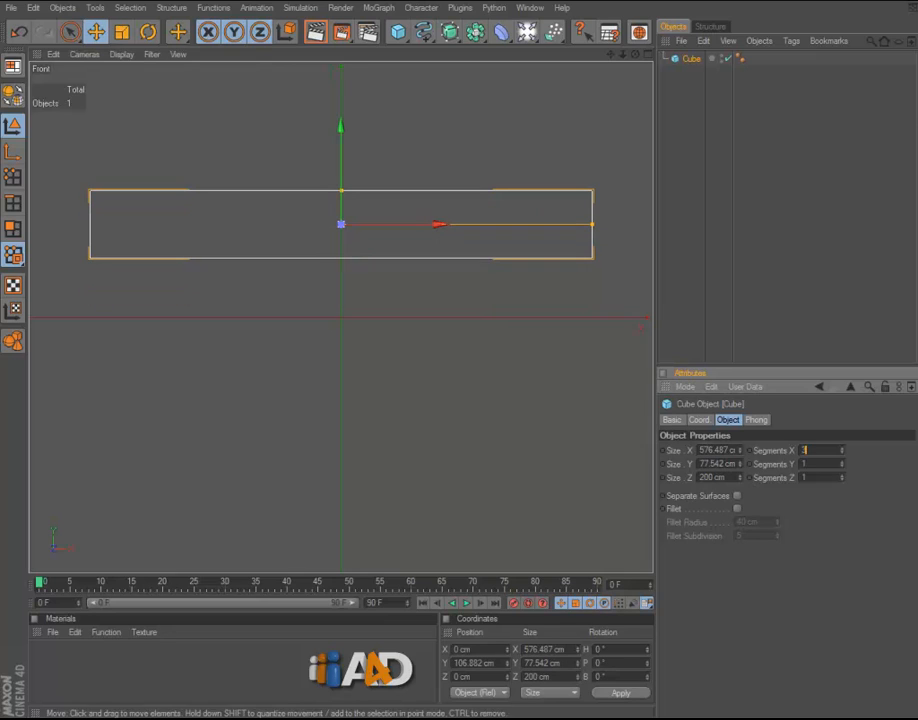
left_click(13, 66)
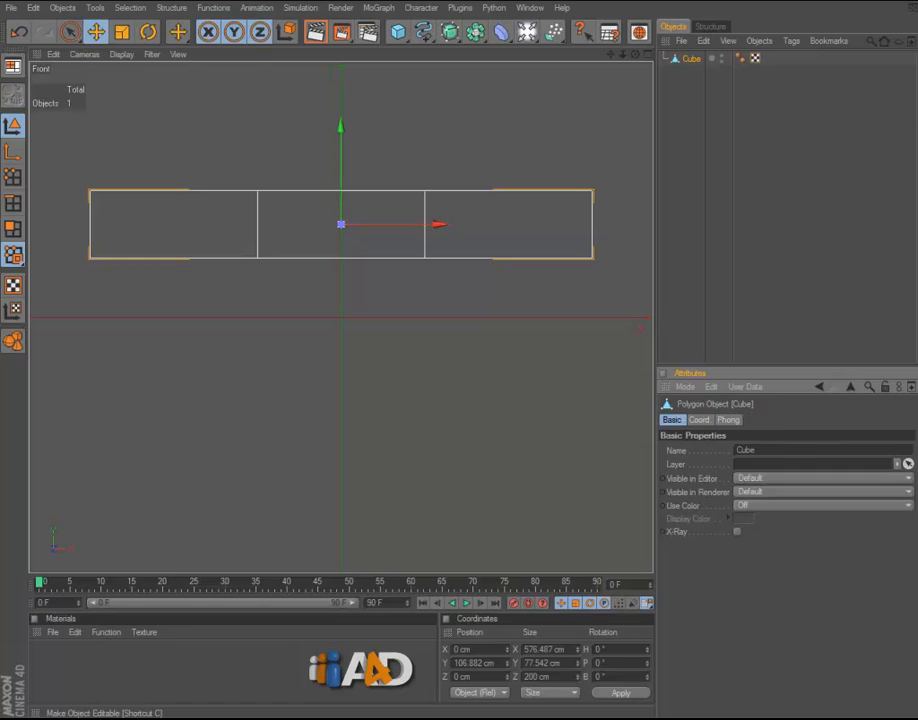
Select the cube's middle top polygon and extrude it upward 48 cm to form the car cabin
left_click(69, 31)
left_click(13, 229)
key("F5")
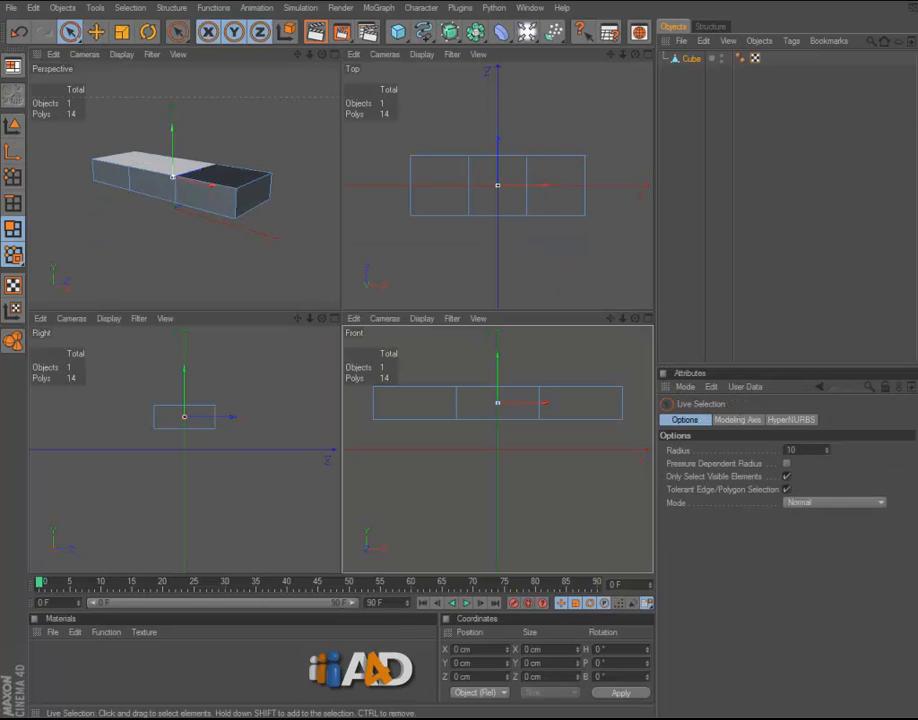
left_click(174, 164)
key("d")
left_click_drag(174, 164, 217, 164)
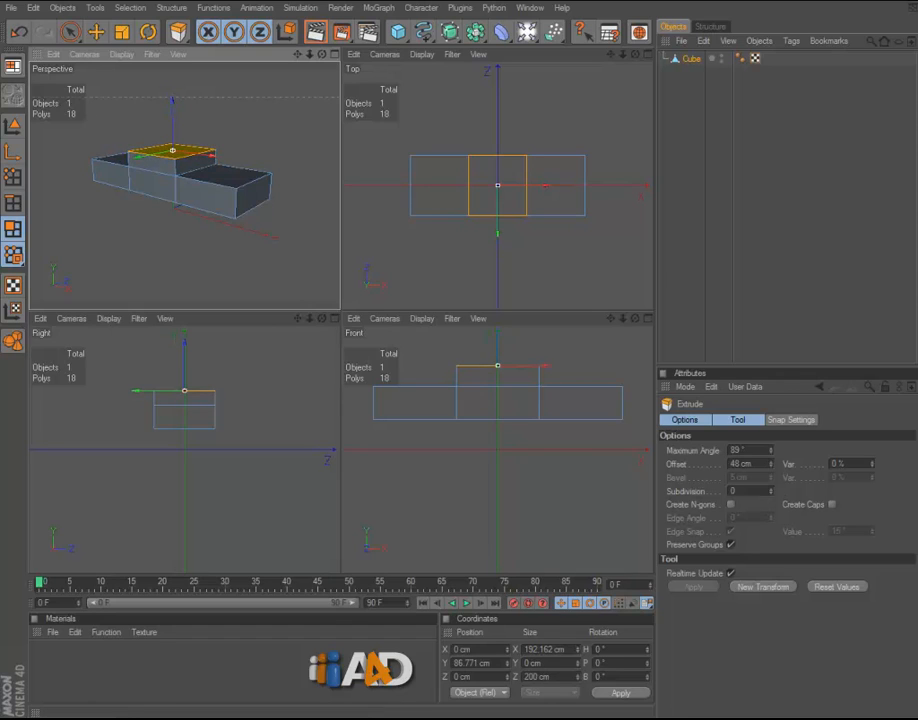
Scale the cabin's roof polygon along X to about 131 cm so the front and rear of the cabin slope
left_click(121, 32)
left_click_drag(215, 150, 192, 156)
middle_click(195, 155)
left_click(69, 32)
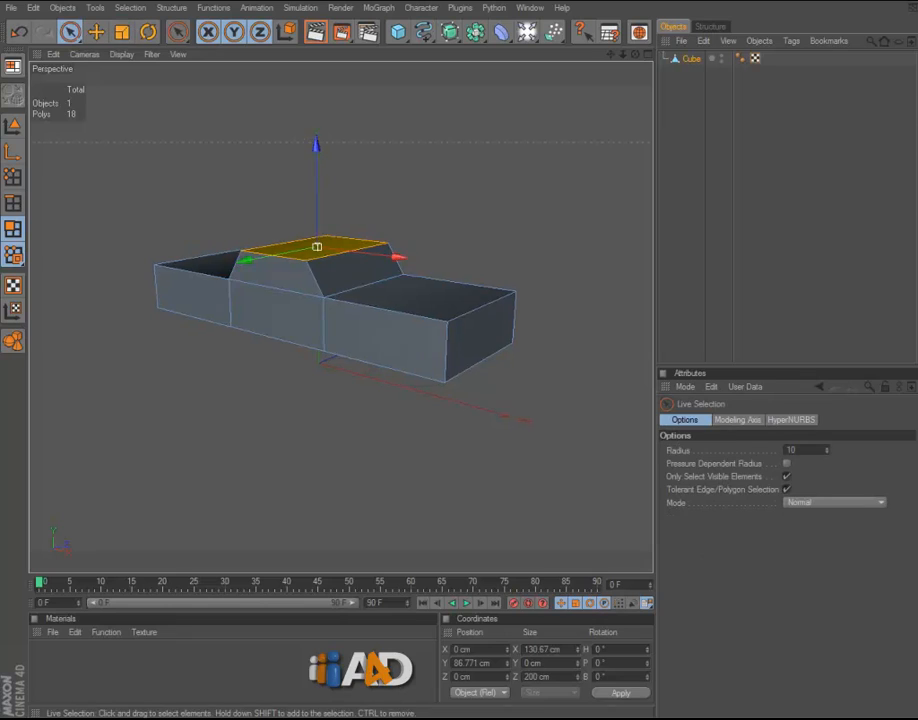
Use the Knife in Loop mode to cut four loops across the body, two in each end section, bordering the wheel areas
left_click_drag(436, 298, 365, 345, "alt")
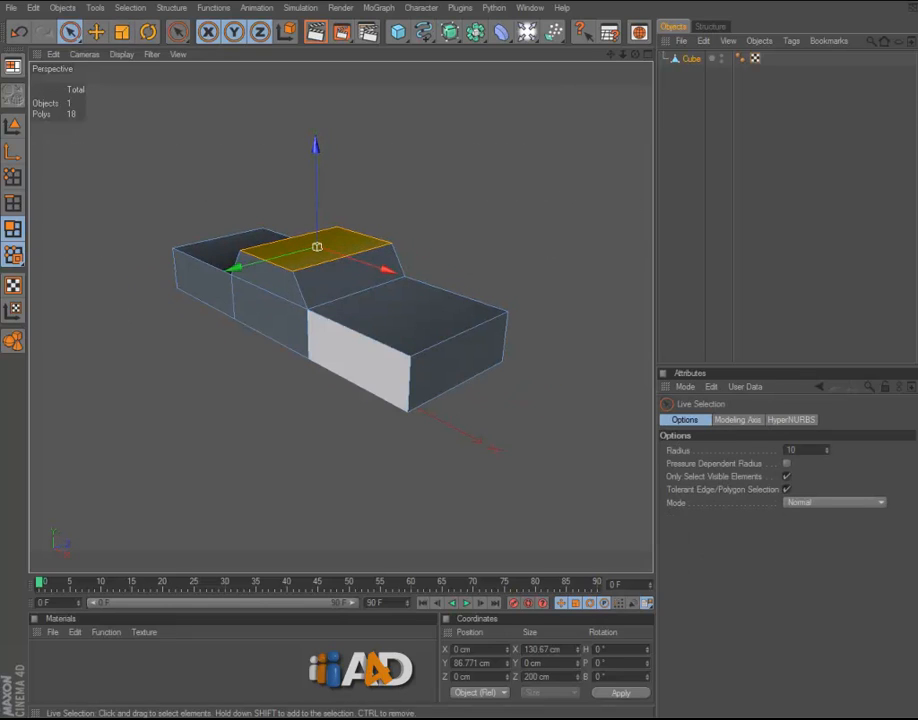
left_click_drag(365, 352, 413, 314, "alt")
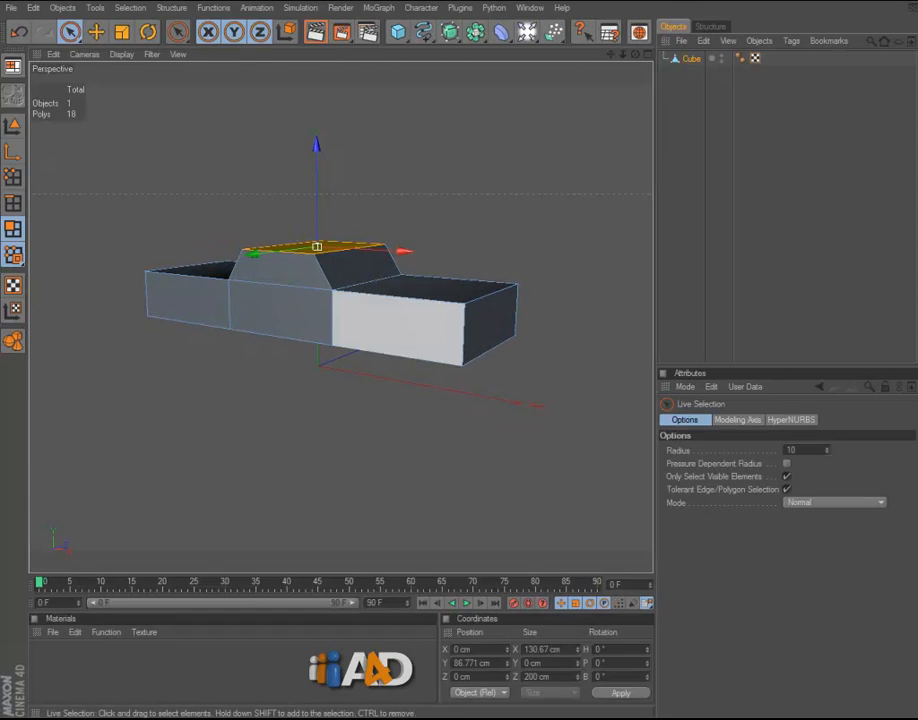
left_click_drag(283, 312, 300, 258, "alt")
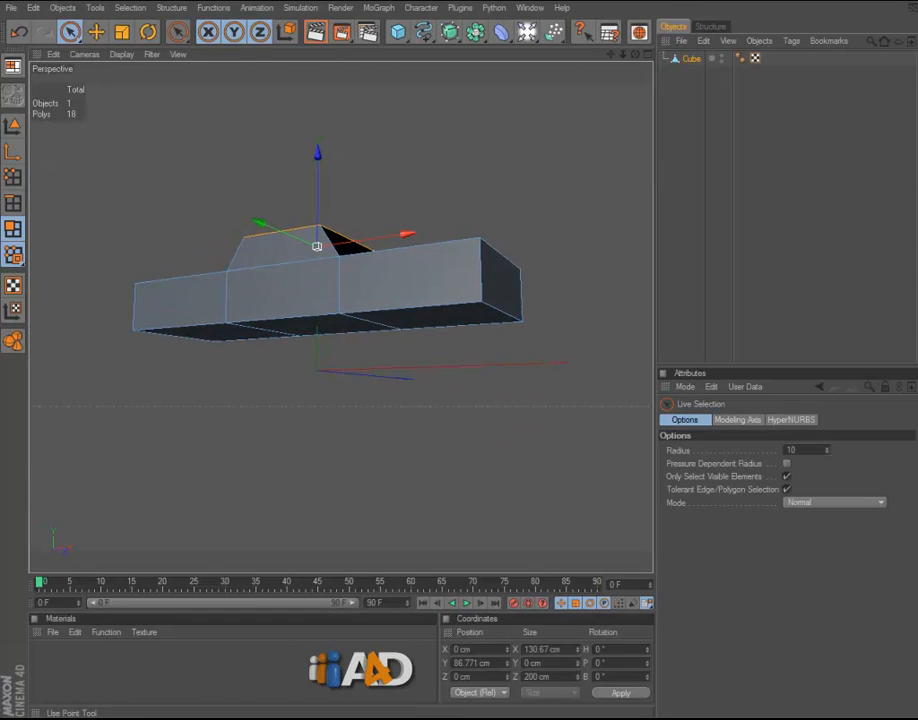
left_click(12, 177)
right_click(480, 325)
left_click(480, 309)
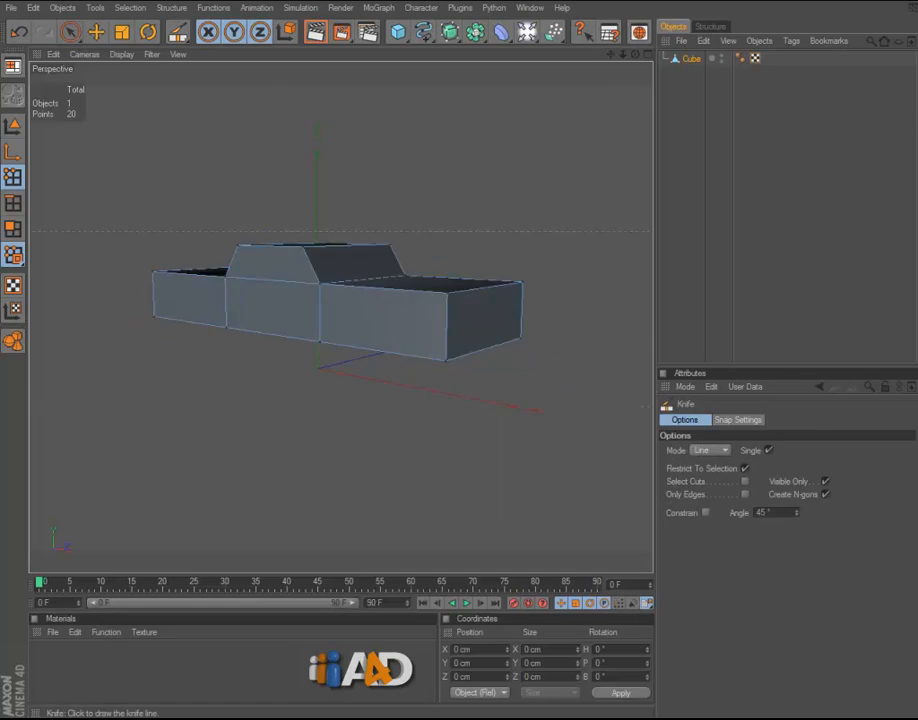
left_click_drag(365, 352, 390, 262, "alt")
left_click(711, 451)
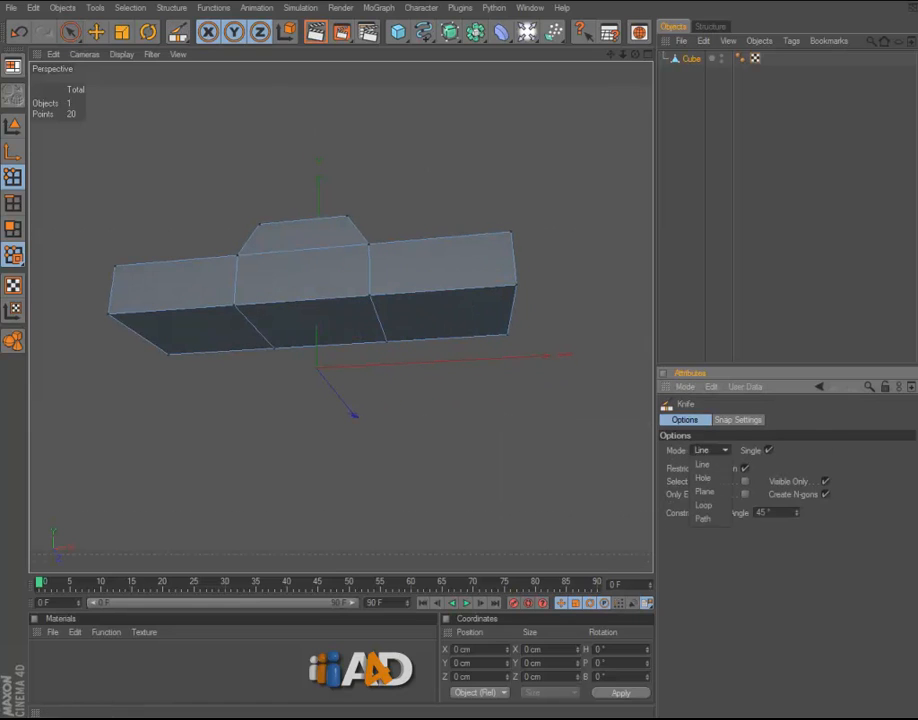
left_click(704, 505)
middle_click(502, 328)
middle_click(535, 262)
left_click(568, 400)
left_click(471, 400)
left_click(217, 400)
left_click(115, 400)
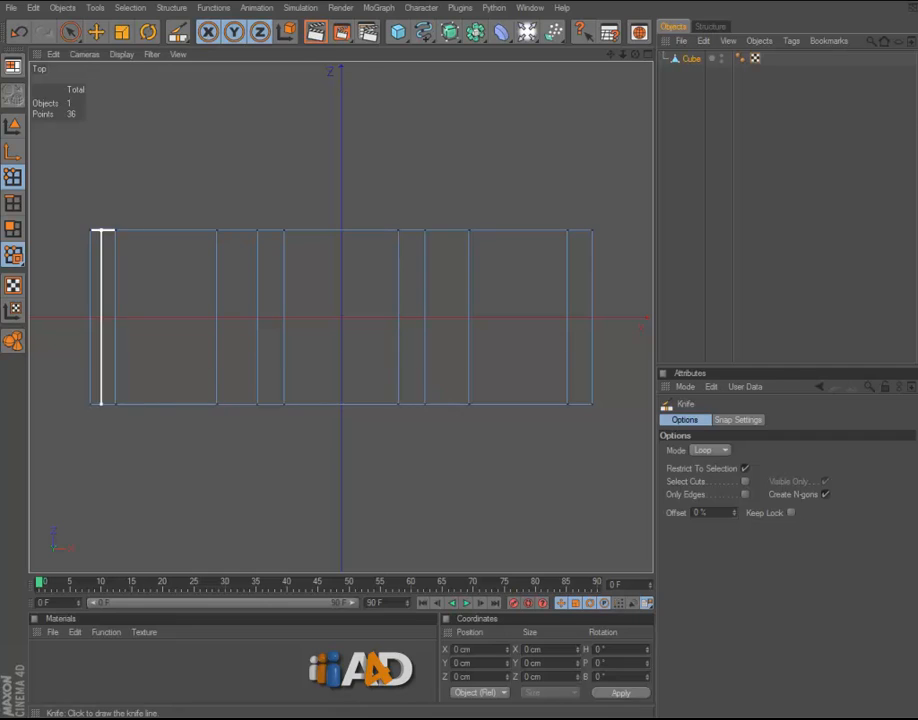
Loop-select the polygon bands around the body at both wheel areas, between each pair of new cuts
left_click(70, 32)
left_click(13, 229)
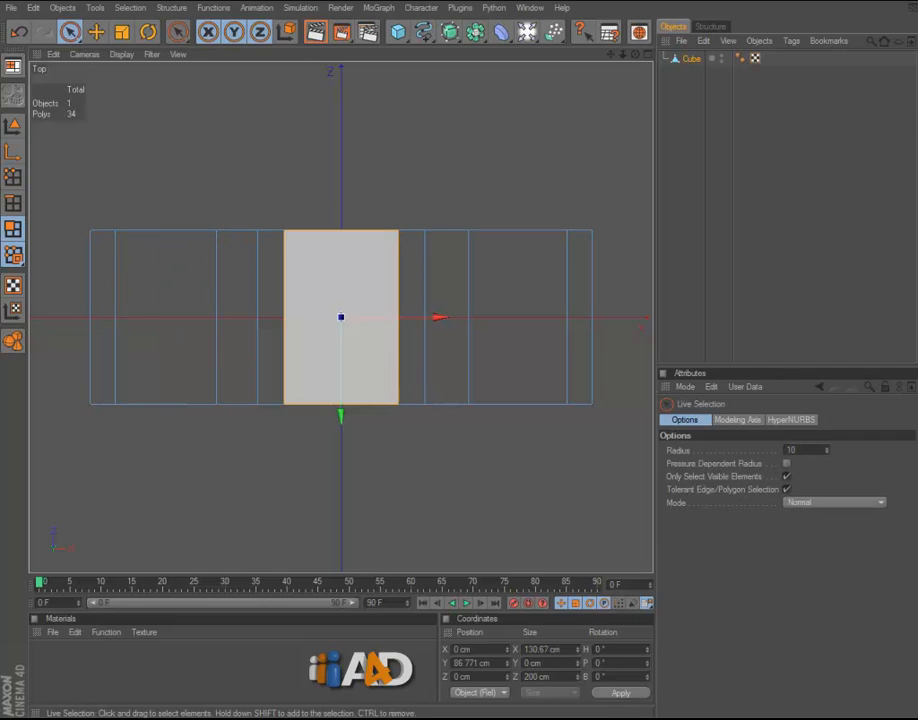
key("F5")
key("F1")
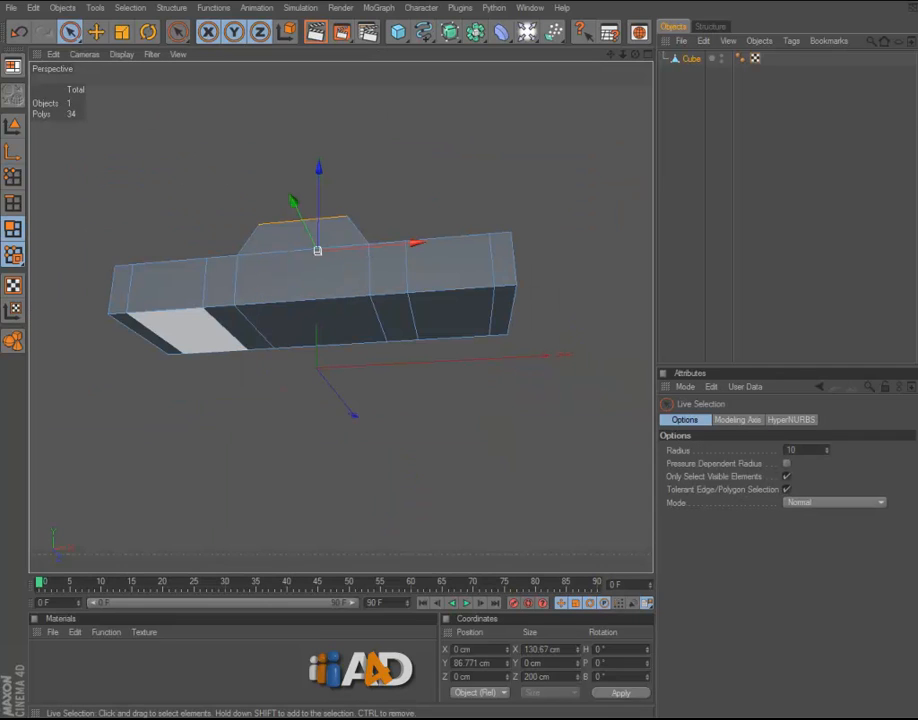
key("m")
key("l")
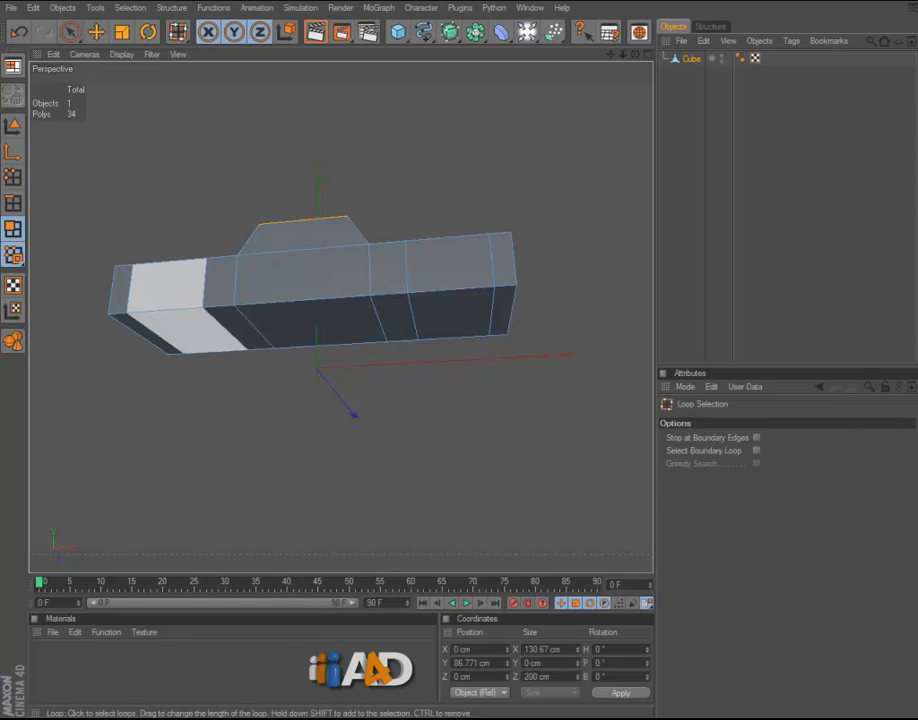
left_click(175, 300)
left_click(450, 290, "shift")
key("space")
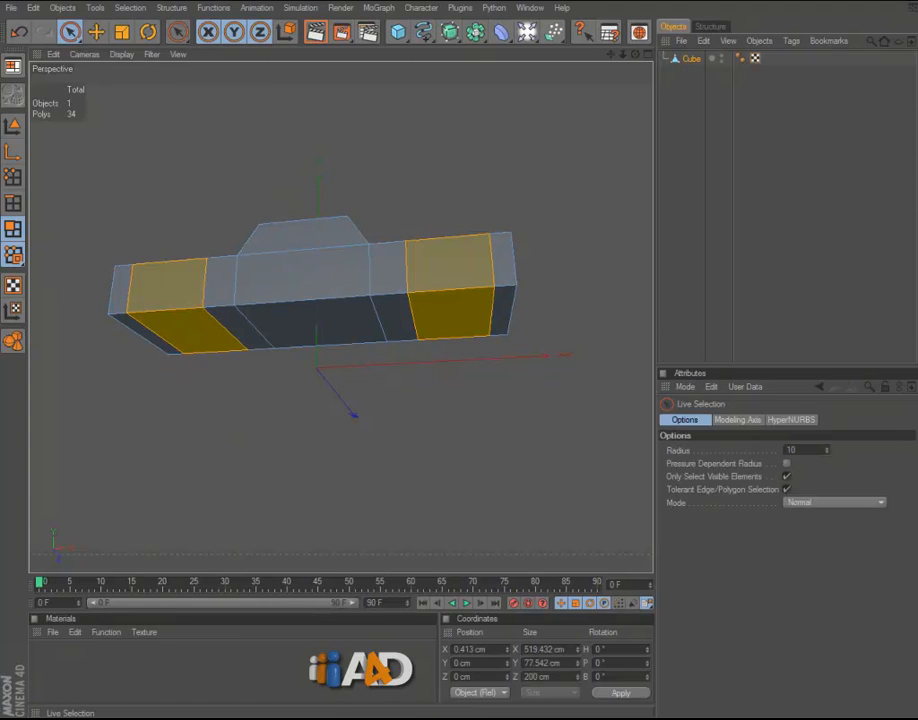
Leave the top faces out of the selection and extrude the remaining wheel-area faces inward by -33.5 cm with a maximum angle of 91°
left_click_drag(400, 300, 207, 175, "alt")
key("d")
left_click_drag(460, 360, 430, 360)
key("ctrl+z")
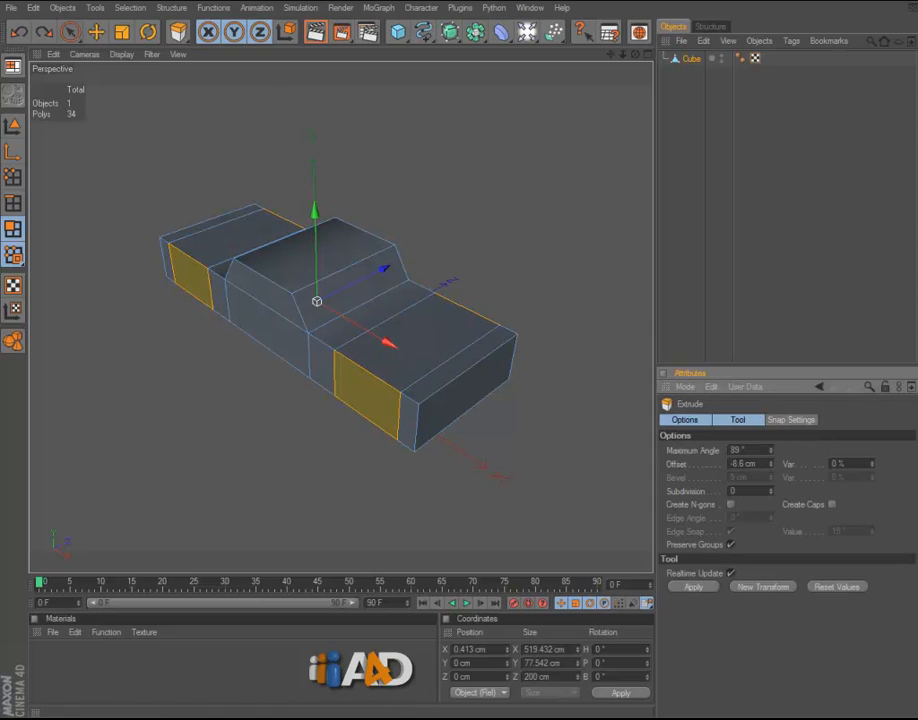
left_click_drag(460, 360, 349, 360)
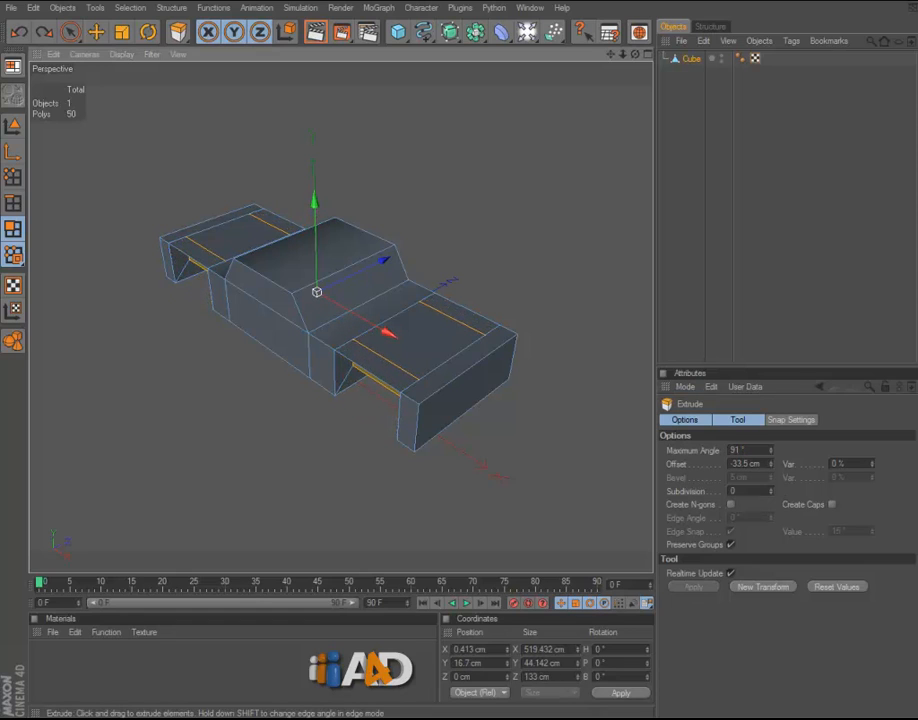
left_click(70, 32)
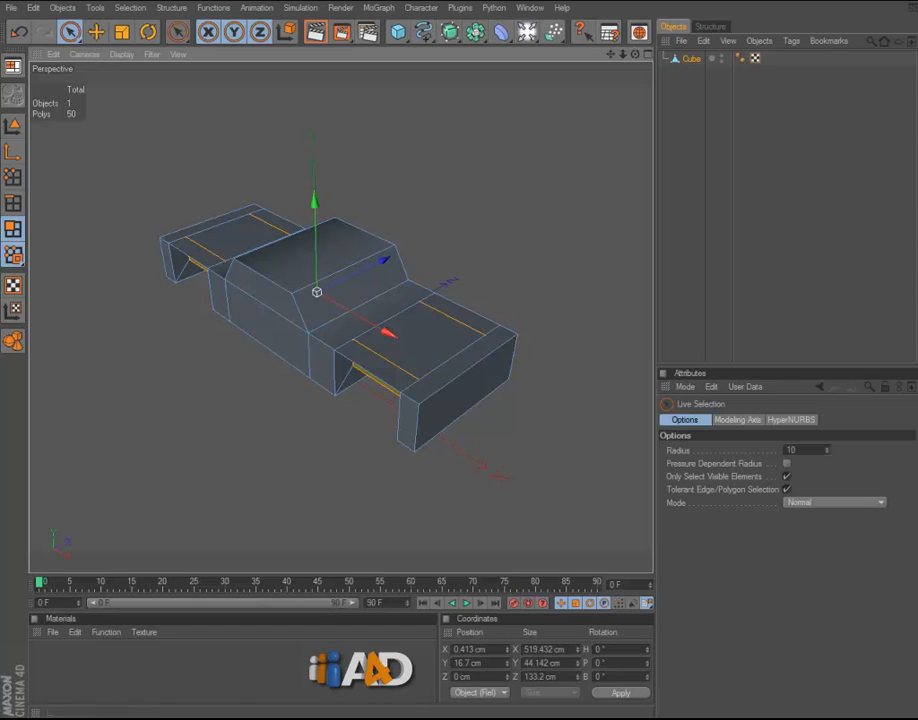
left_click(70, 32)
Add a tube primitive for a wheel, set its orientation to -Z, and scale it down uniformly
left_click_drag(398, 32, 430, 123)
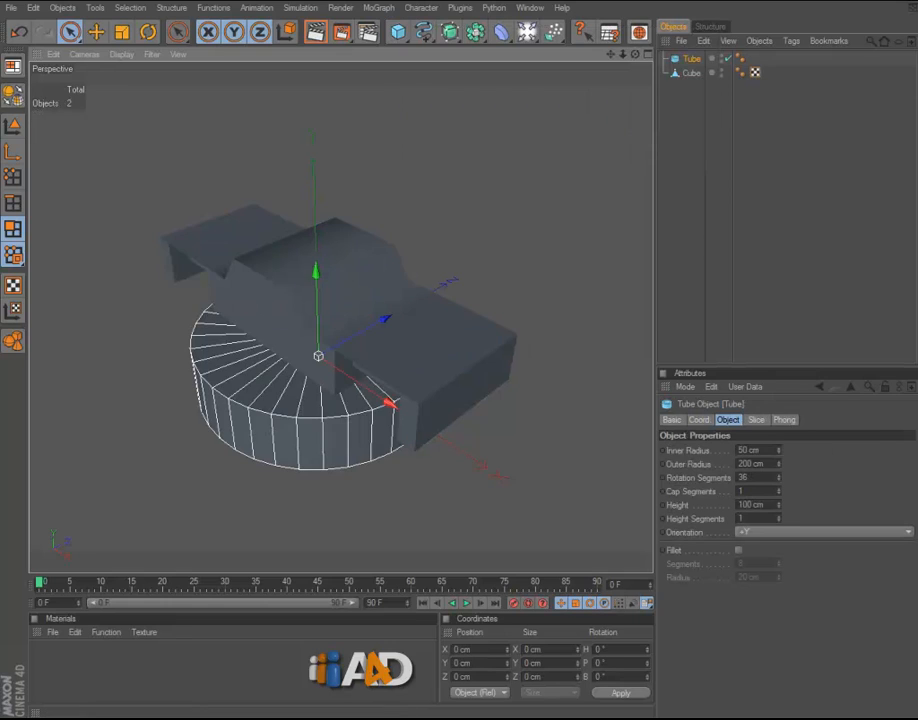
left_click(820, 532)
left_click(760, 612)
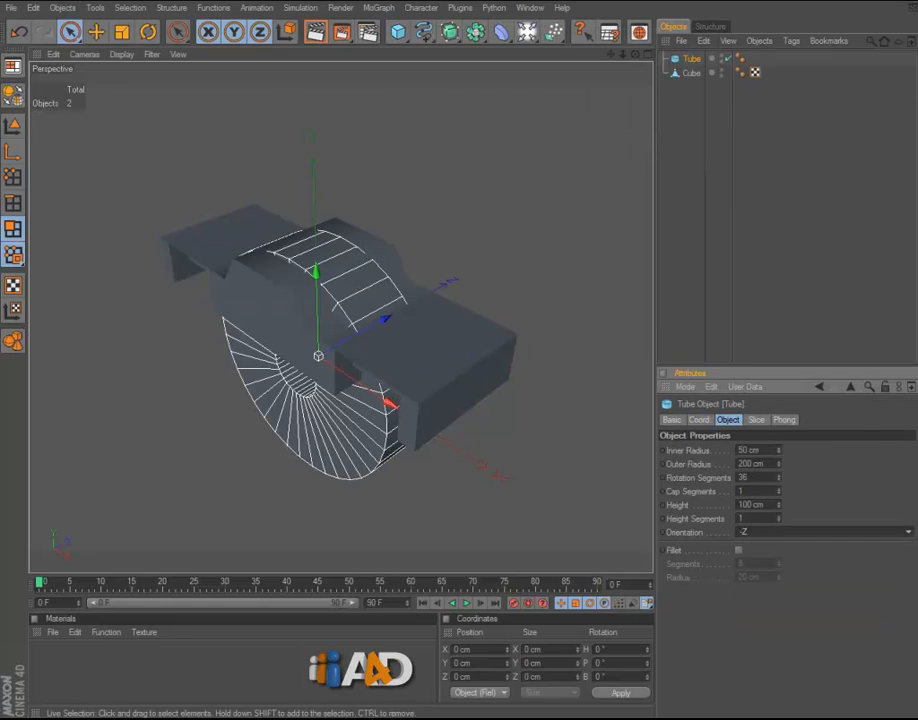
left_click(122, 32)
left_click_drag(360, 170, 190, 170)
middle_click(190, 170)
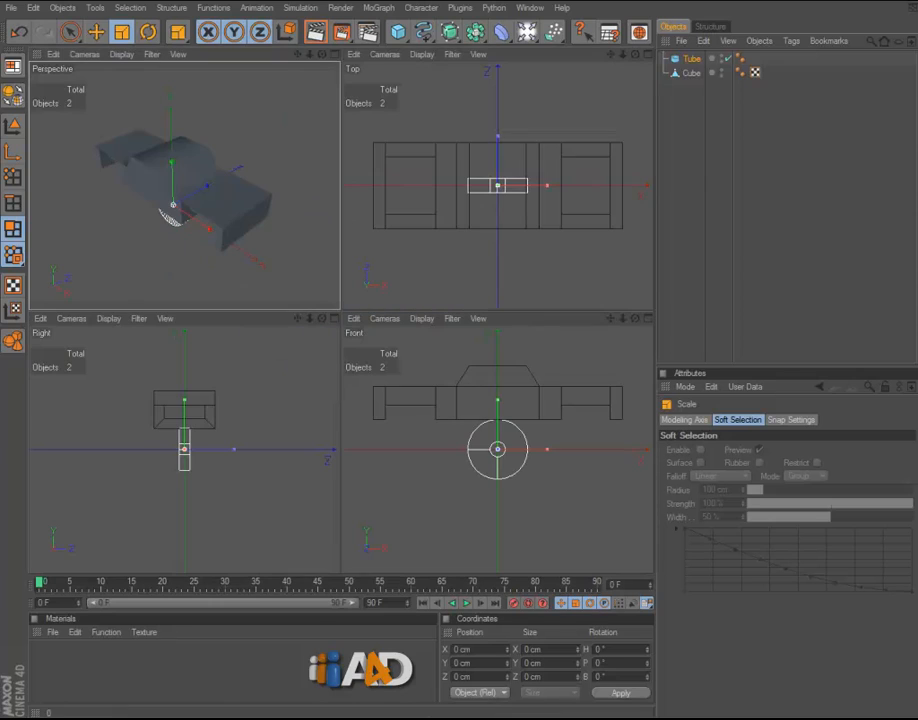
Move the tube into a wheel well at the body's +X end and scale it down to about 53 cm outer radius
left_click(96, 32)
left_click_drag(497, 185, 604, 224)
middle_click(592, 368)
left_click_drag(520, 226, 520, 185)
left_click(121, 32)
left_click_drag(520, 275, 525, 275)
left_click(96, 32)
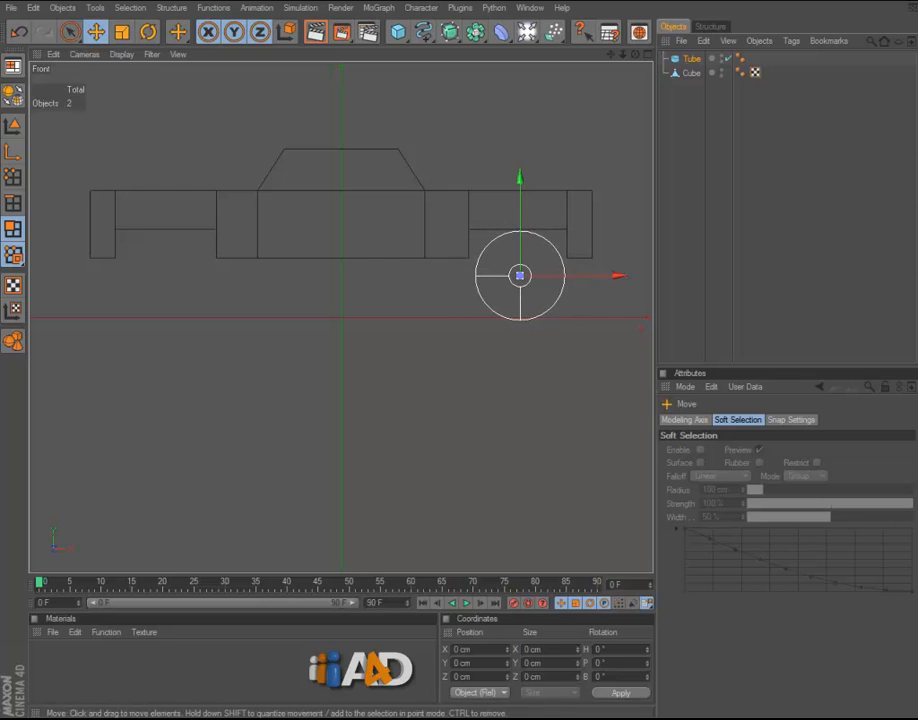
left_click_drag(520, 190, 520, 175)
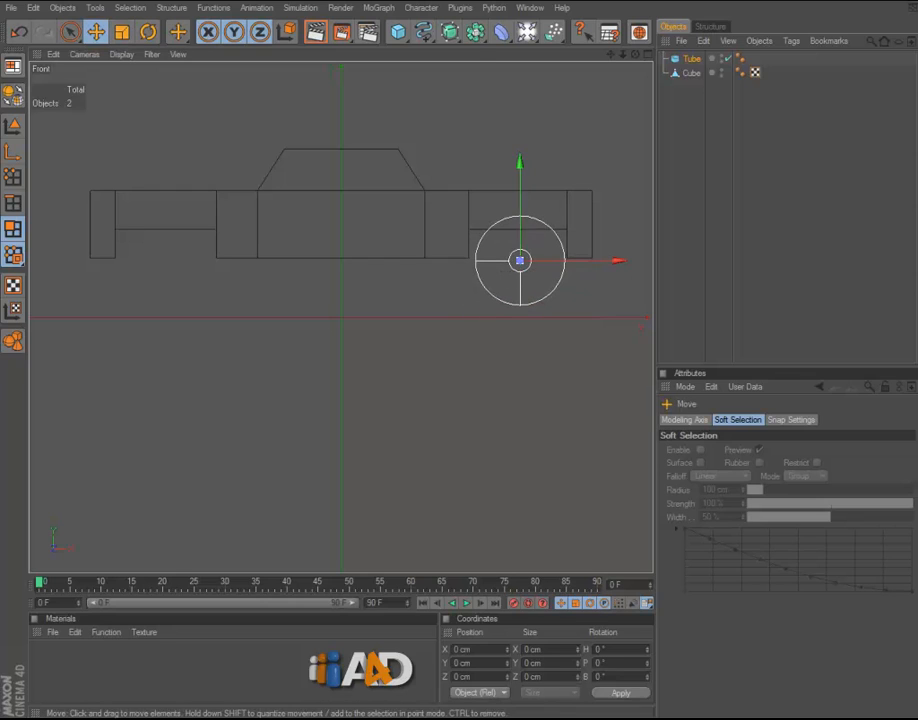
Shift the tube slightly along X to centre it in the wheel well
key("F5")
key("F1")
key("o")
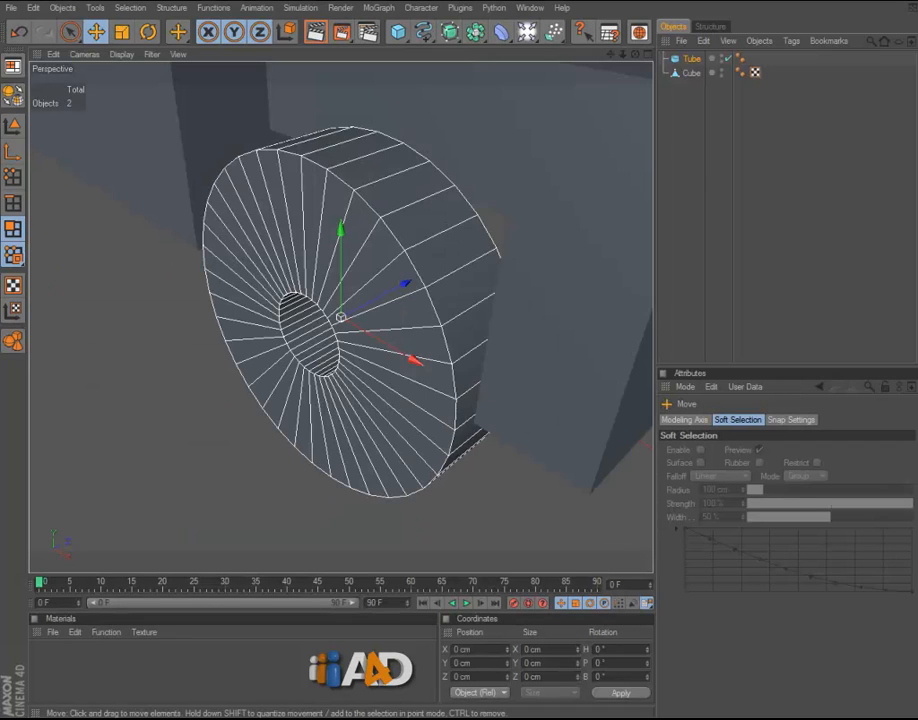
left_click_drag(341, 317, 430, 300, "alt")
key("F5")
left_click_drag(580, 420, 584, 420)
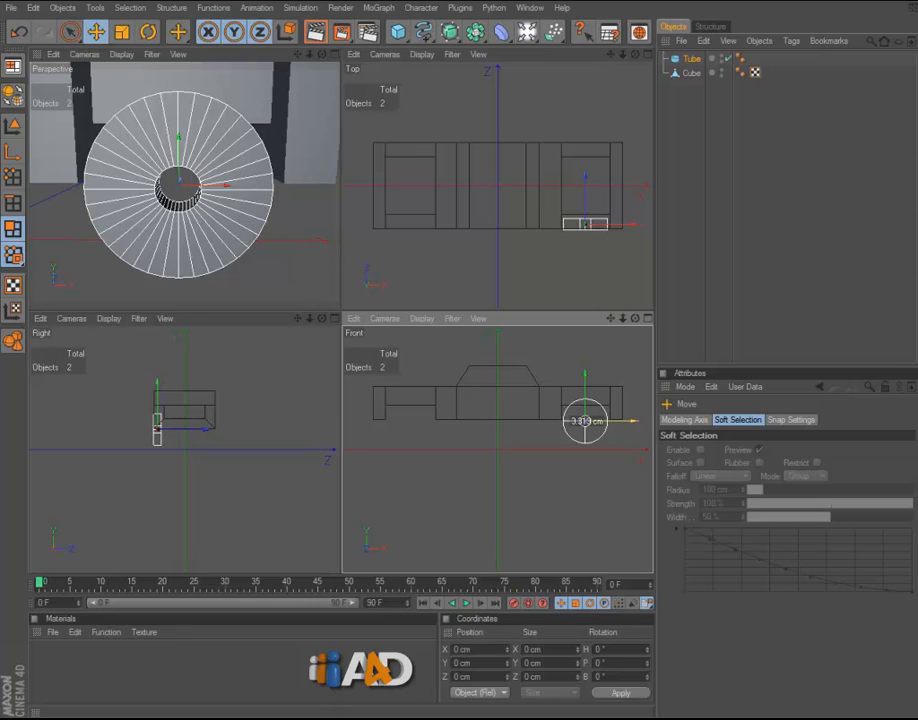
key("F4")
key("o")
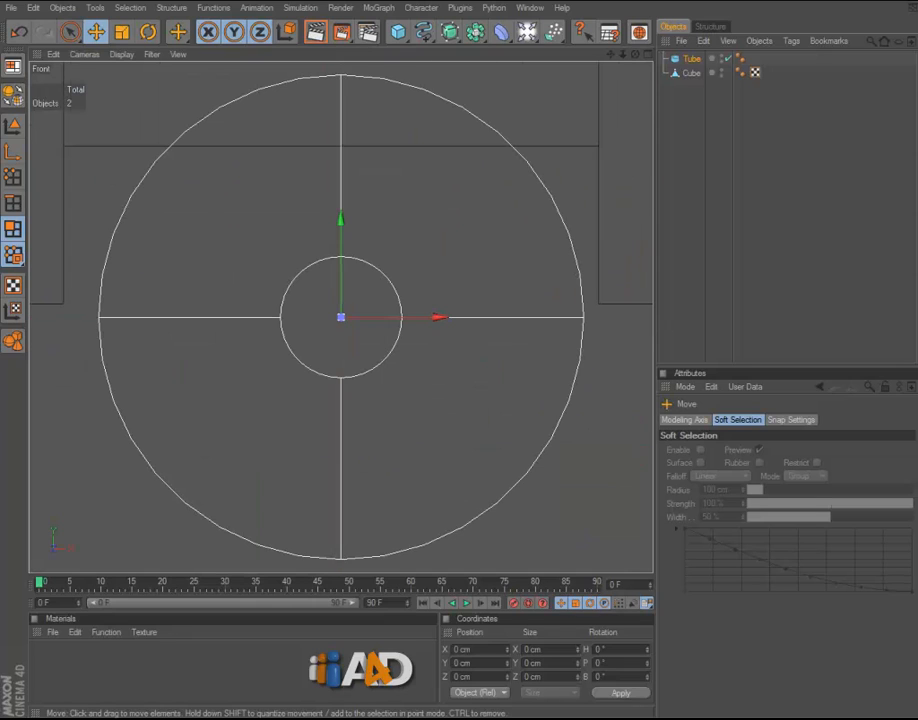
Nest the wheel tube in a MoGraph Cloner and set the cloner's mode to Grid Array
key("F1")
key("o")
mouse_move(340, 317)
left_mouse_down("alt")
mouse_move(220, 322)
mouse_move(300, 350)
mouse_move(200, 362)
mouse_move(335, 312)
left_mouse_up("alt")
left_click_drag(339, 219, 205, 240)
key("t")
key("e")
scroll(340, 290, "down", 4)
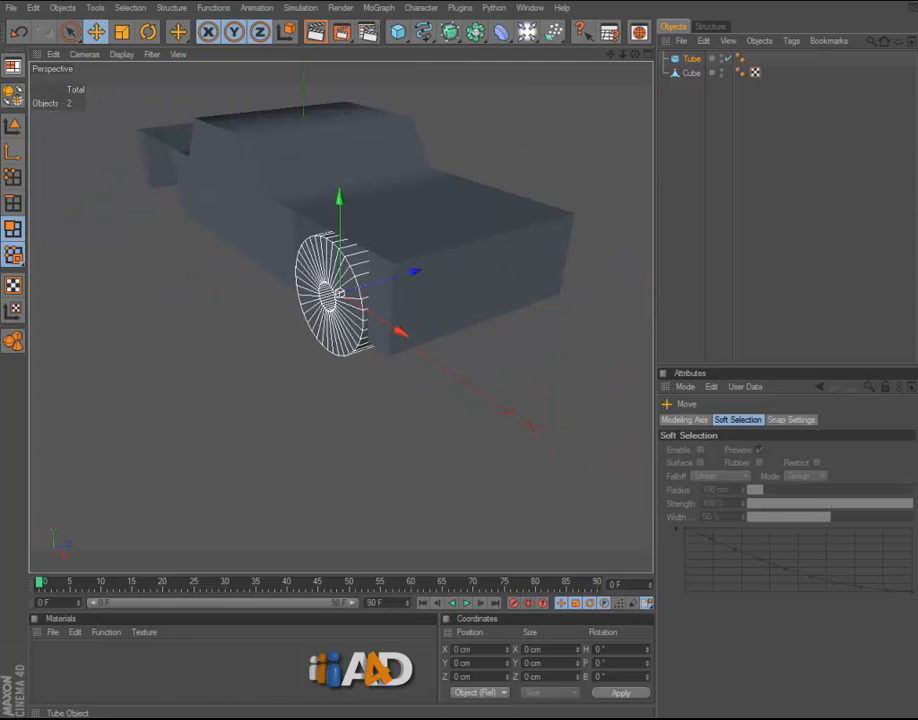
left_click(677, 59)
left_click(379, 7)
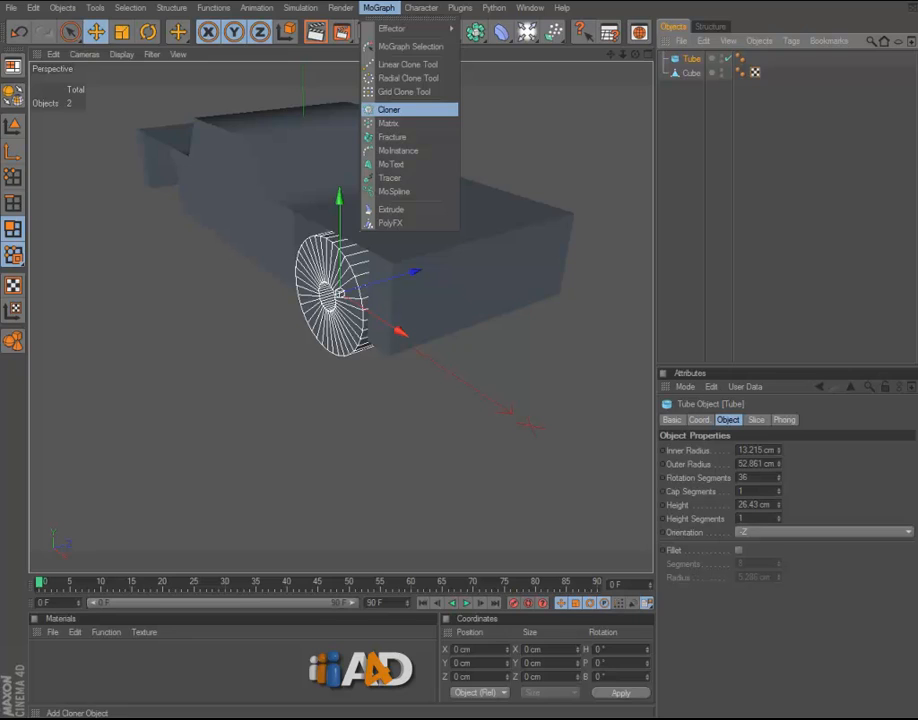
left_click(388, 109, "alt")
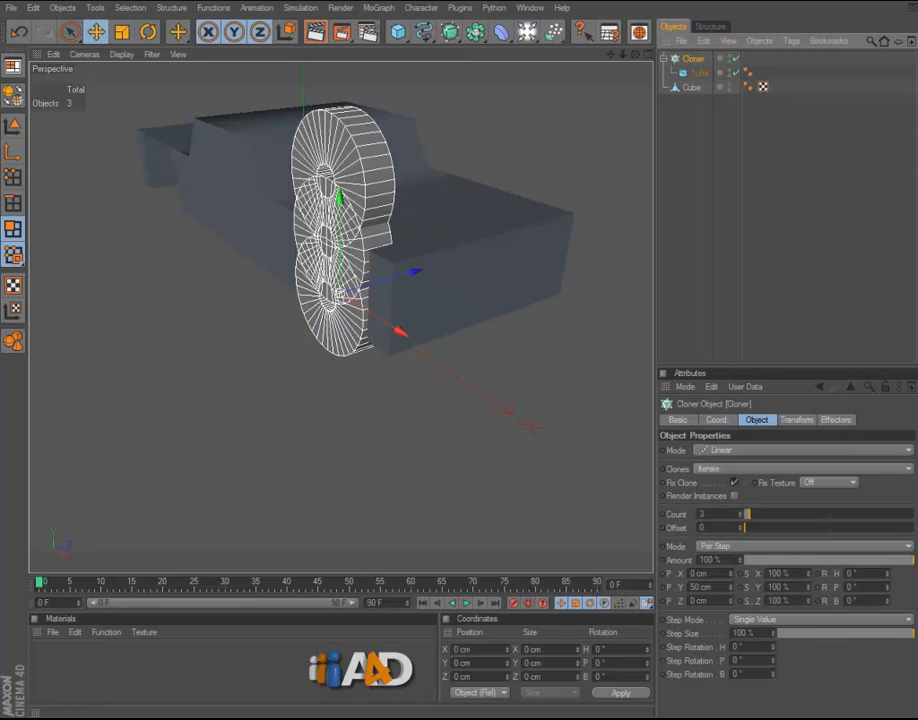
left_click(760, 450)
left_click(727, 505)
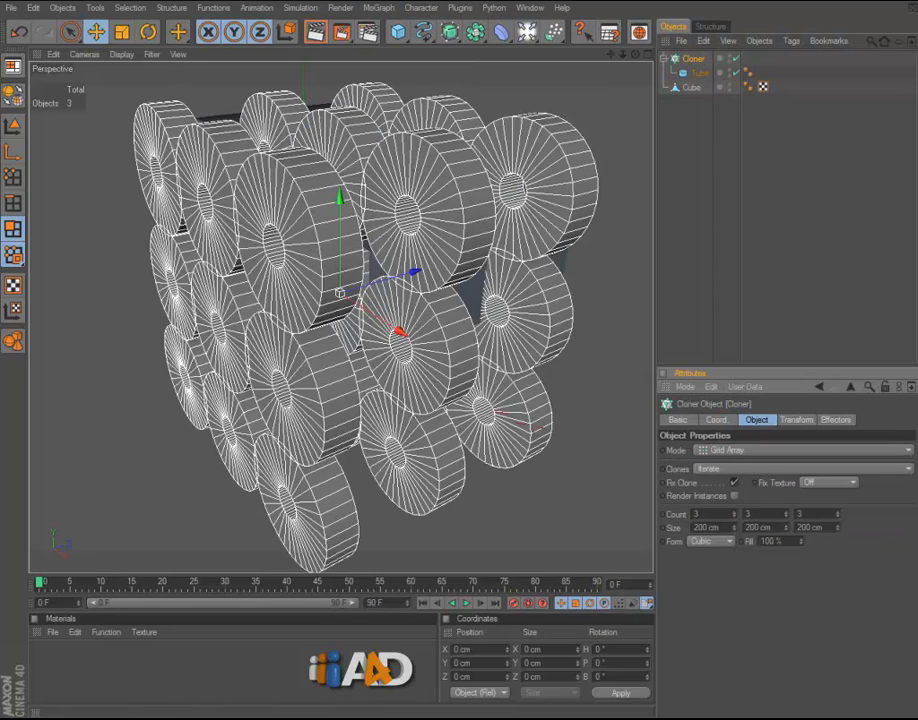
Set the cloner's grid count to 2 in X, 1 in Y and 1 in Z
left_click(734, 530)
left_click(734, 517)
left_click(734, 525)
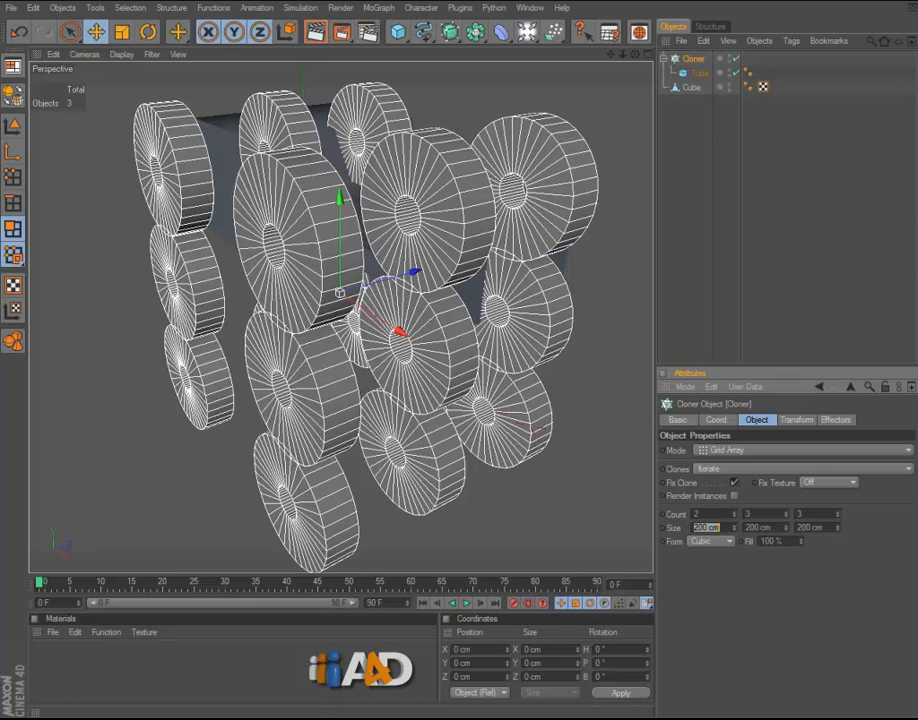
left_click(786, 517)
left_click(837, 517)
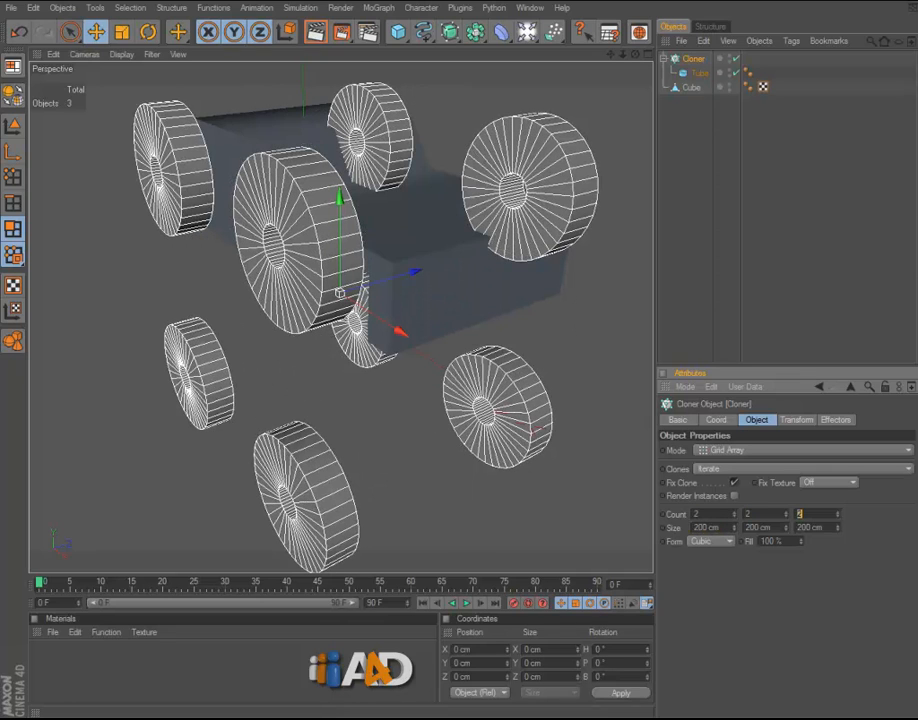
left_click(837, 517)
left_click(786, 517)
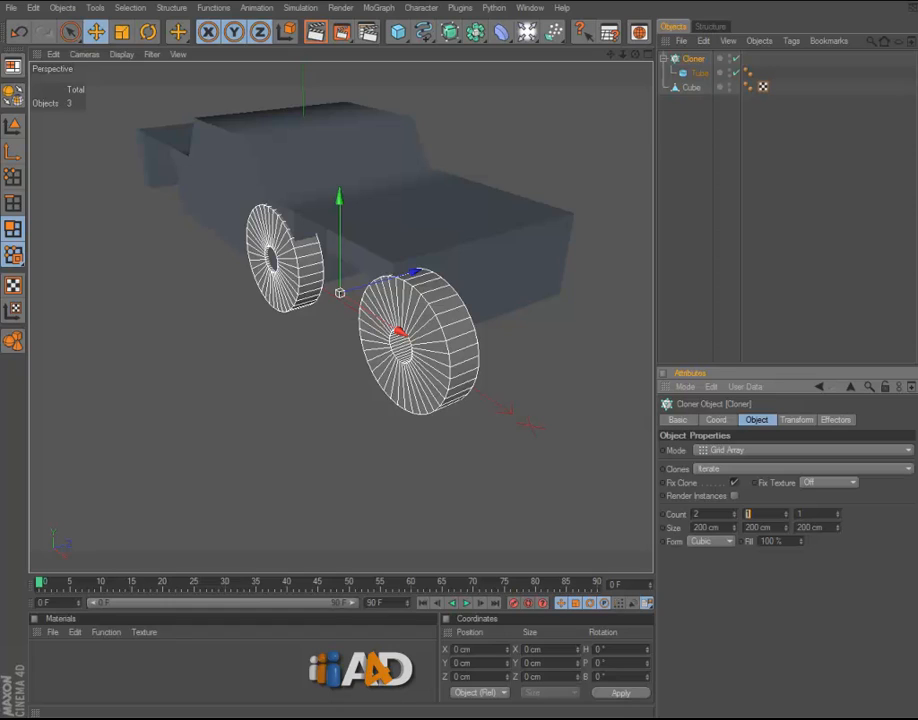
Set the cloner's grid count to 2 in X, 1 in Y and 2 in Z
left_click(837, 512)
left_click(734, 517)
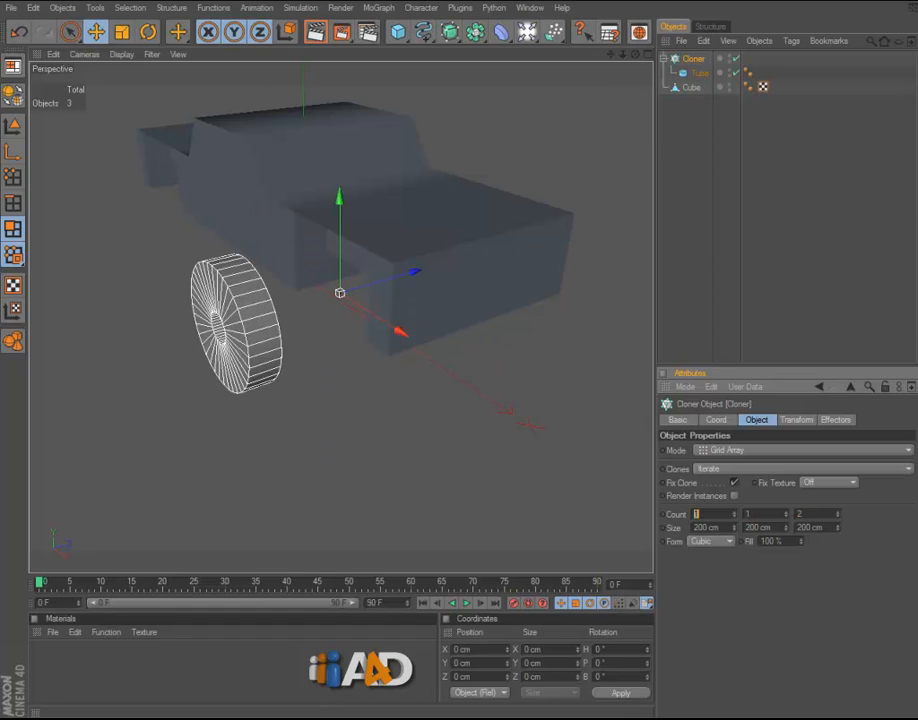
left_click(734, 512)
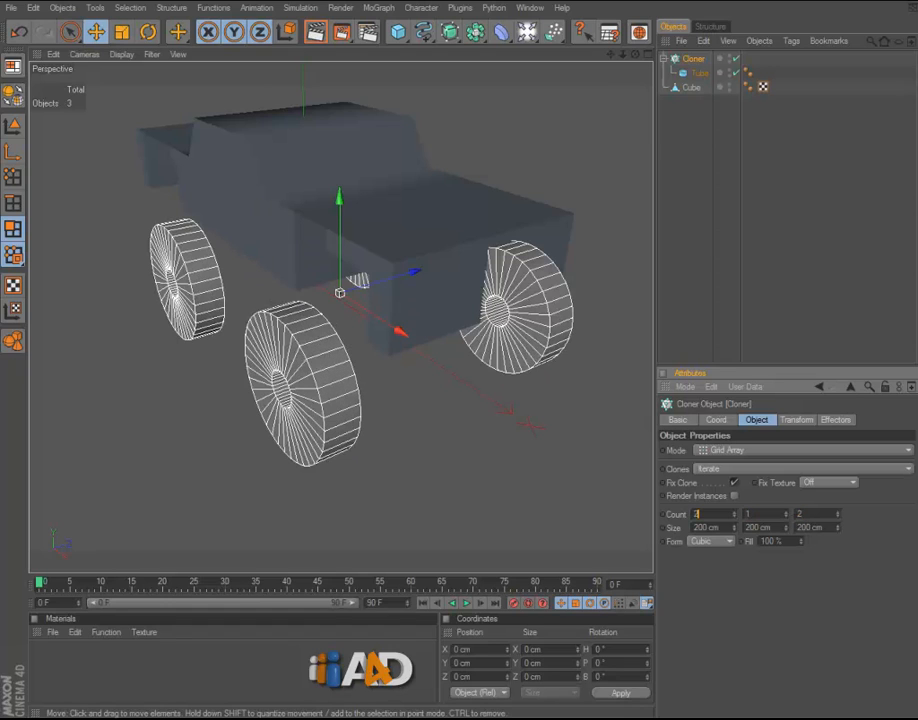
Turn off the cloner's Fix Clone option and move the cloner along X and Z in the Top view onto the body's lengthwise centreline
middle_click(500, 240)
middle_click(500, 240)
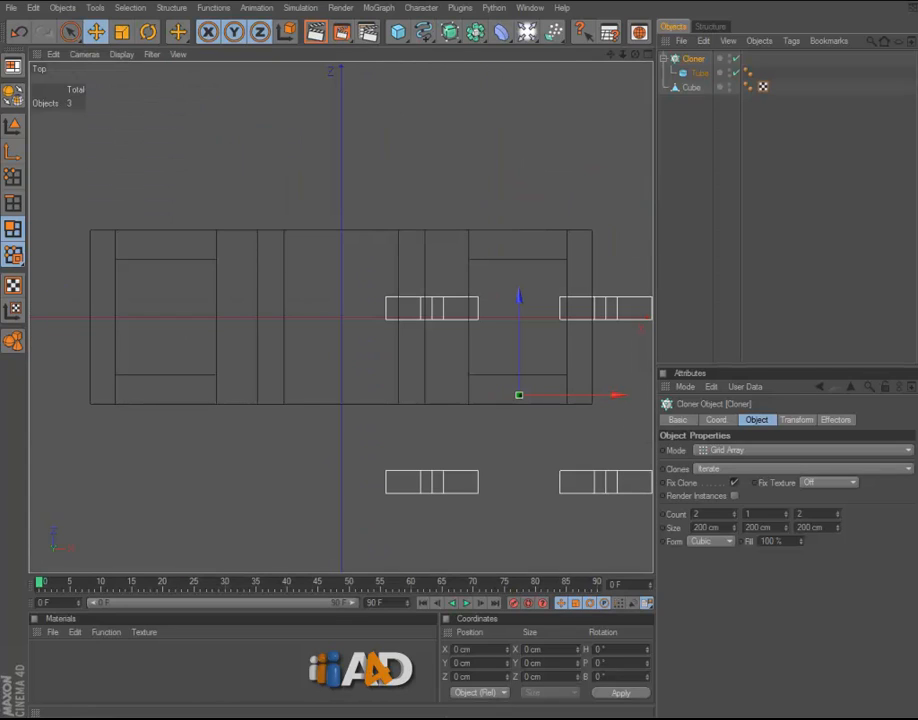
left_click(734, 482)
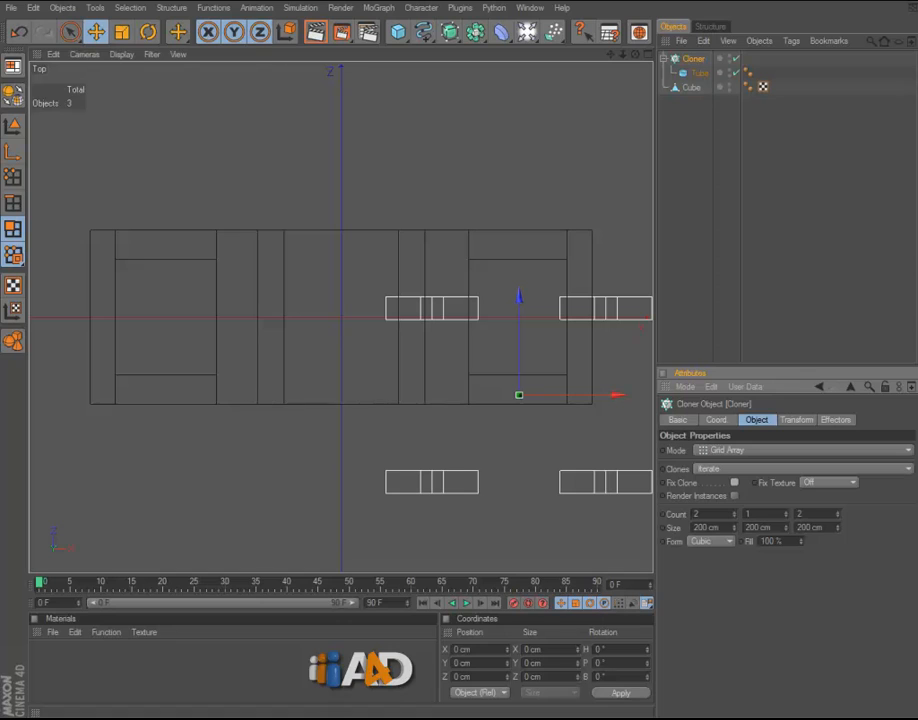
left_click_drag(600, 395, 511, 395)
left_click_drag(430, 340, 430, 263)
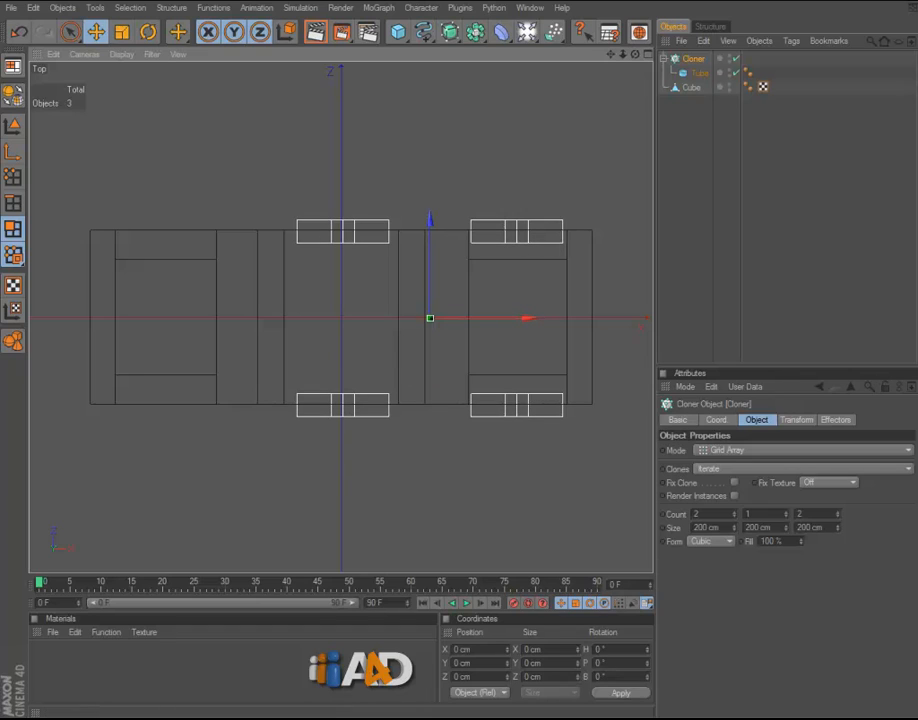
Resize the cloner grid to 404 cm in X and 167 cm in Z, shifting it along X so the wheels fit the four wells
left_click_drag(786, 528, 786, 548)
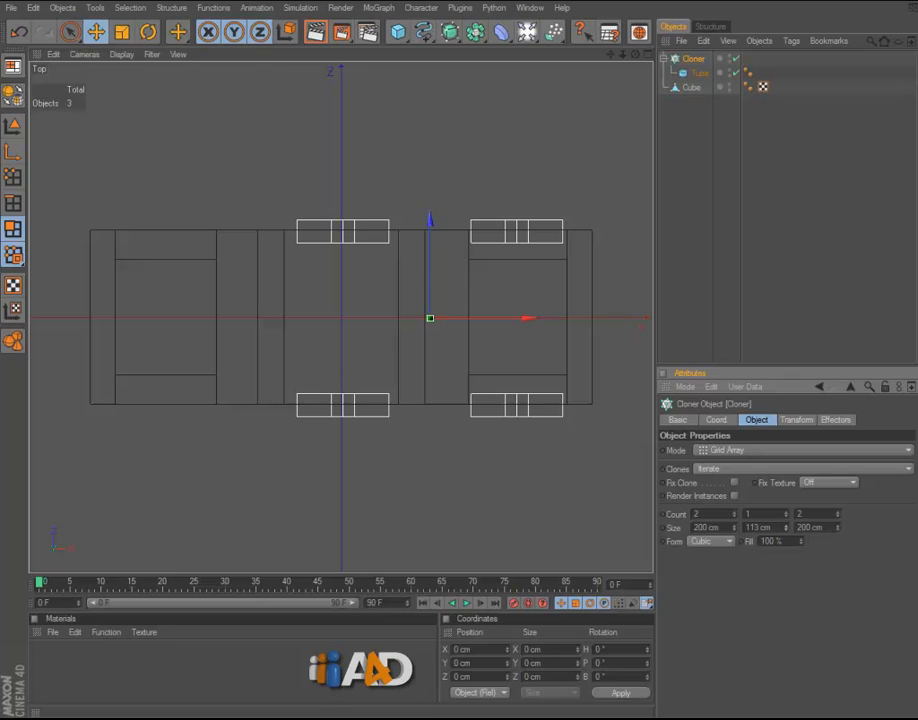
mouse_move(838, 528)
left_mouse_down()
mouse_move(838, 583)
mouse_move(838, 561)
left_mouse_up()
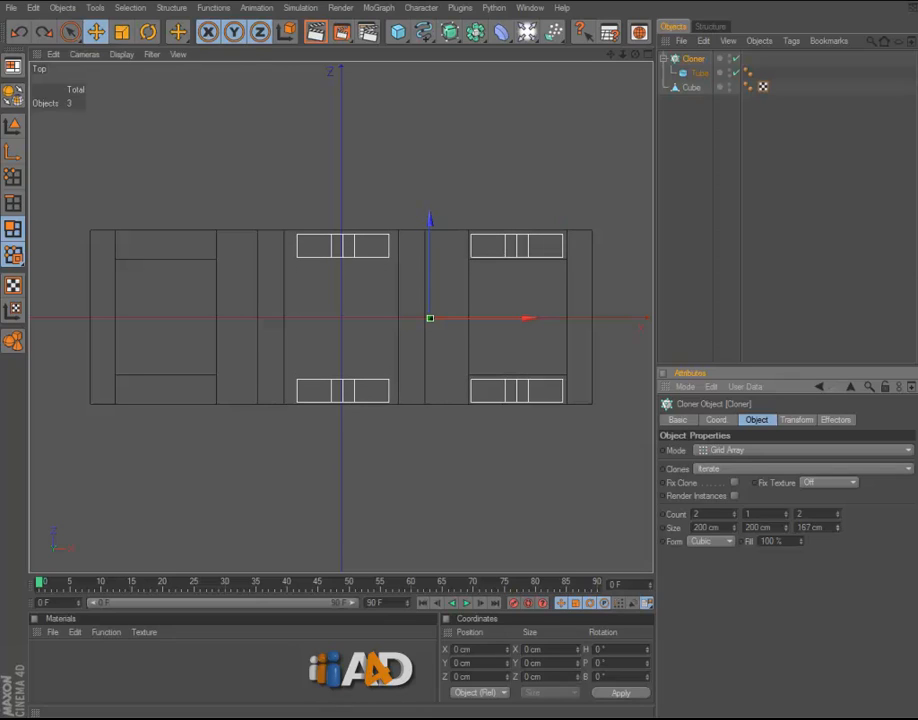
left_click_drag(734, 528, 734, 388)
left_click_drag(529, 318, 448, 318)
left_click_drag(734, 528, 734, 464)
left_click_drag(446, 318, 439, 318)
Make the cloner editable, turning it into a null with four separate tube objects
middle_click(438, 318)
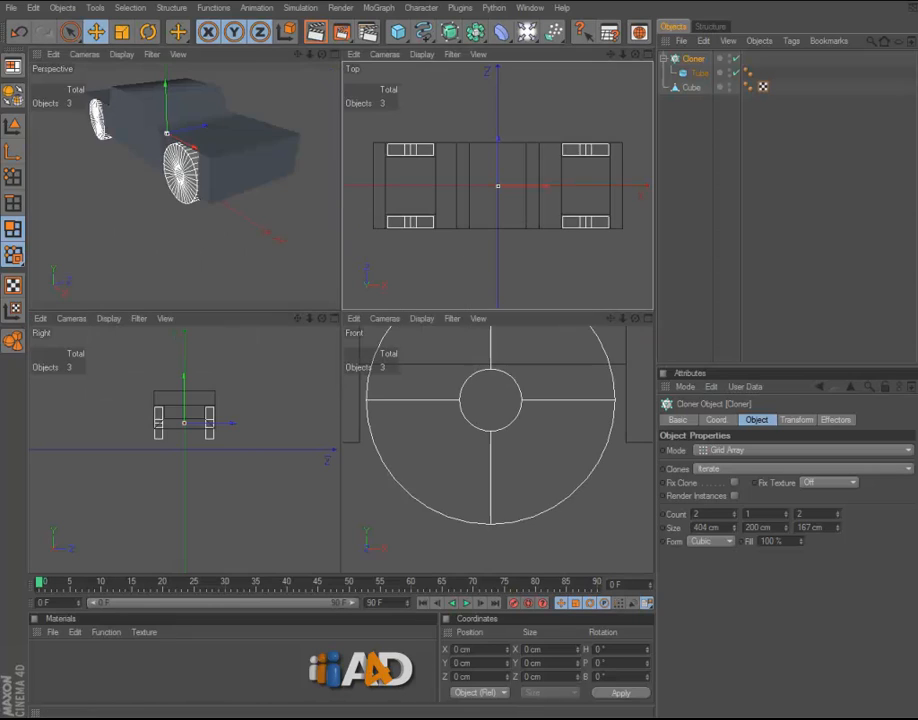
middle_click(275, 245)
left_click_drag(275, 245, 290, 264, "alt")
scroll(290, 264, "down", 1)
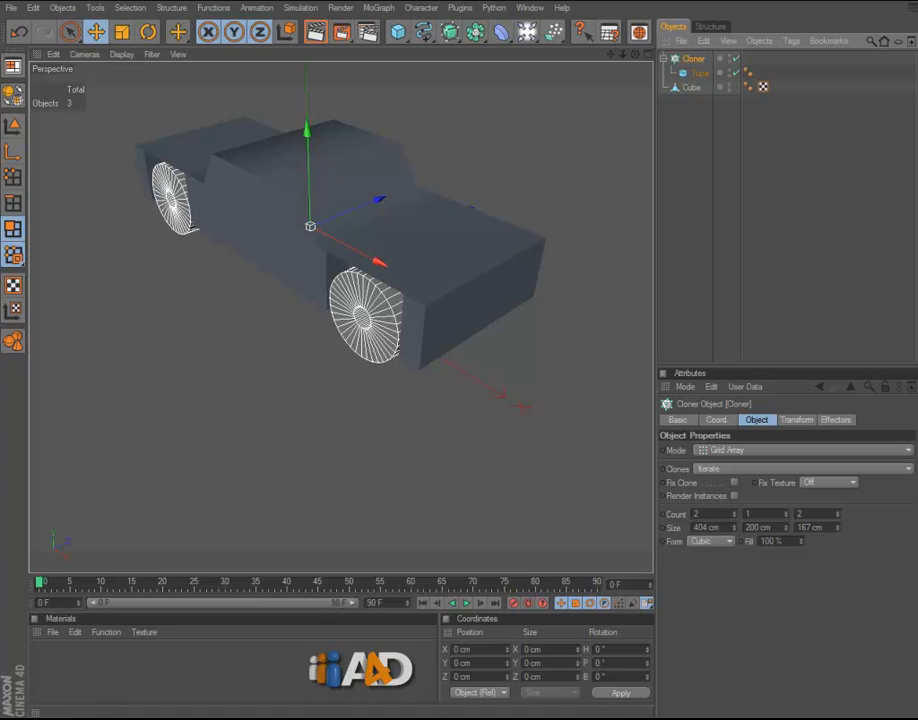
left_click(765, 469)
left_click(765, 469)
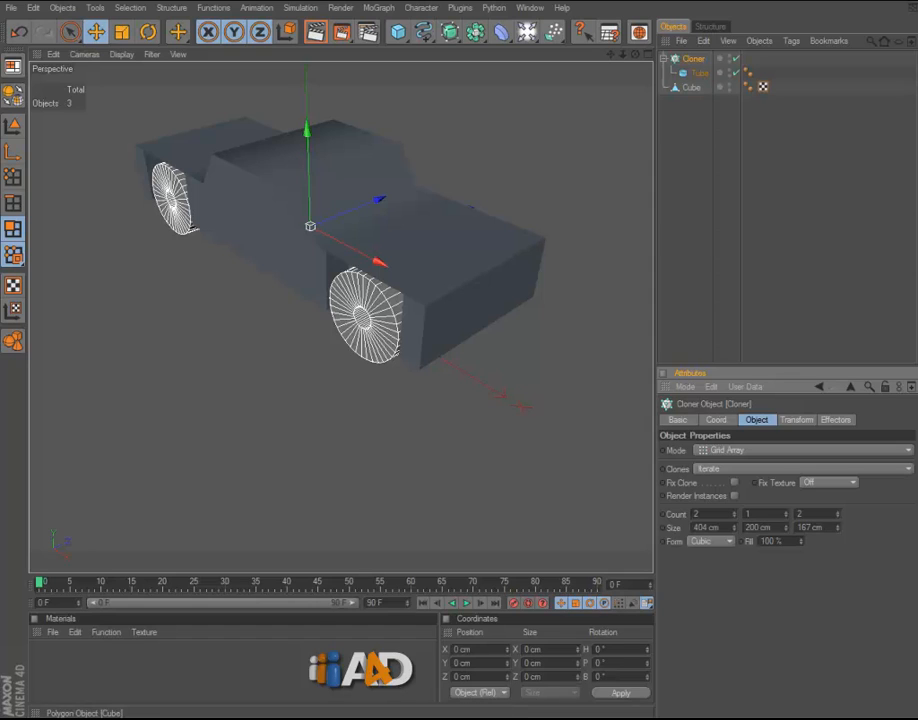
key("c")
left_click(663, 59)
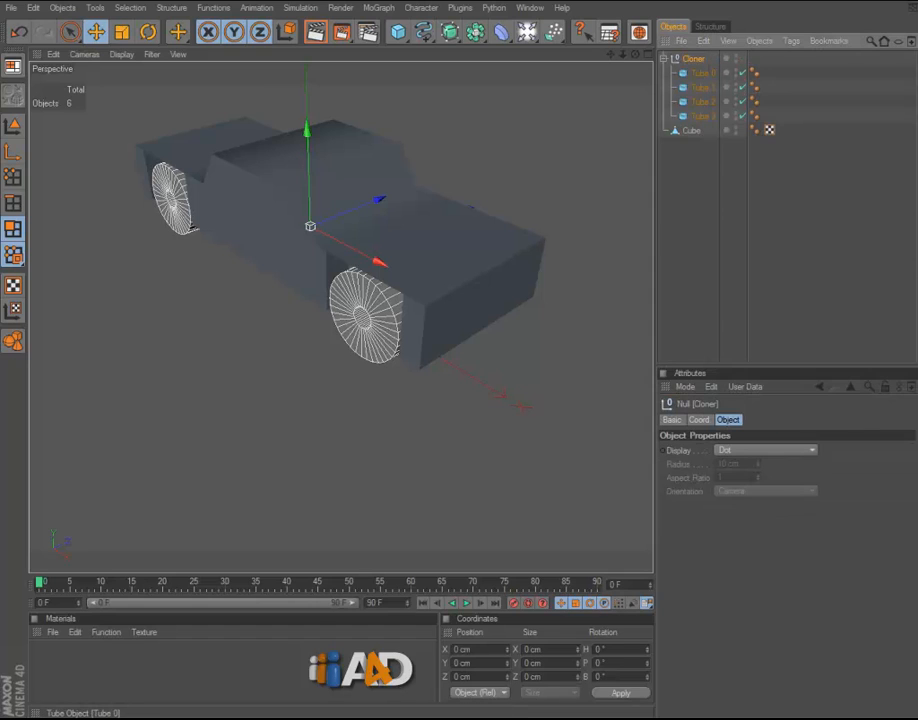
Select the individual tubes and examine how the wheels sit in the body's wells from several angles
left_click(703, 73)
left_click(703, 116, "ctrl")
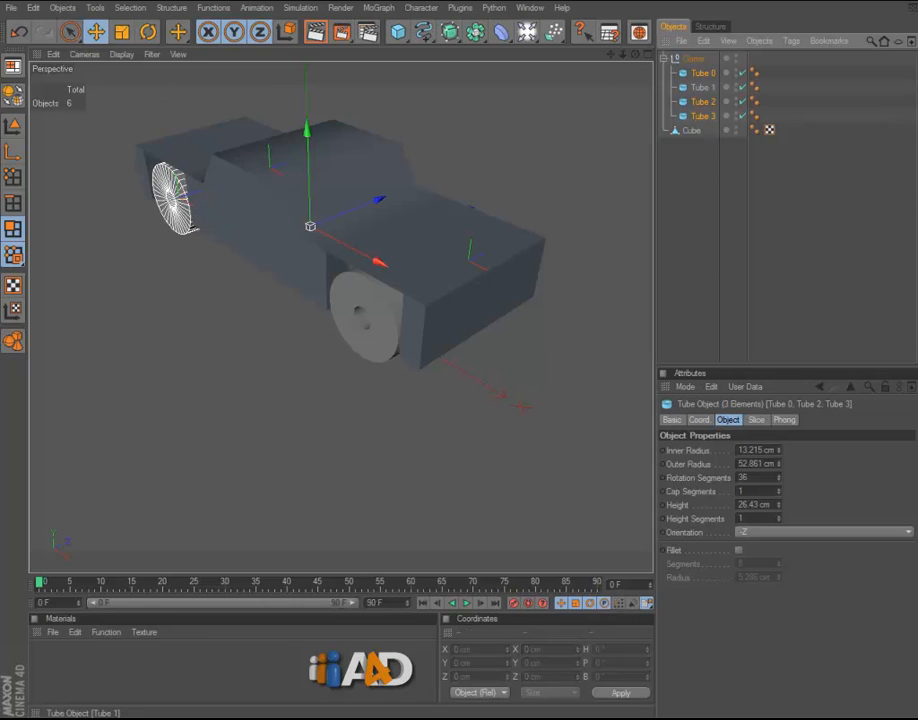
left_click(703, 87, "ctrl")
scroll(341, 317, "down", 1)
left_click_drag(341, 317, 370, 322, "alt")
middle_click_drag(370, 322, 361, 346, "alt")
scroll(361, 346, "up", 2)
left_click_drag(361, 346, 341, 362, "alt")
Switch to object editing mode for the cube and rename the cube as Body
left_click(691, 130)
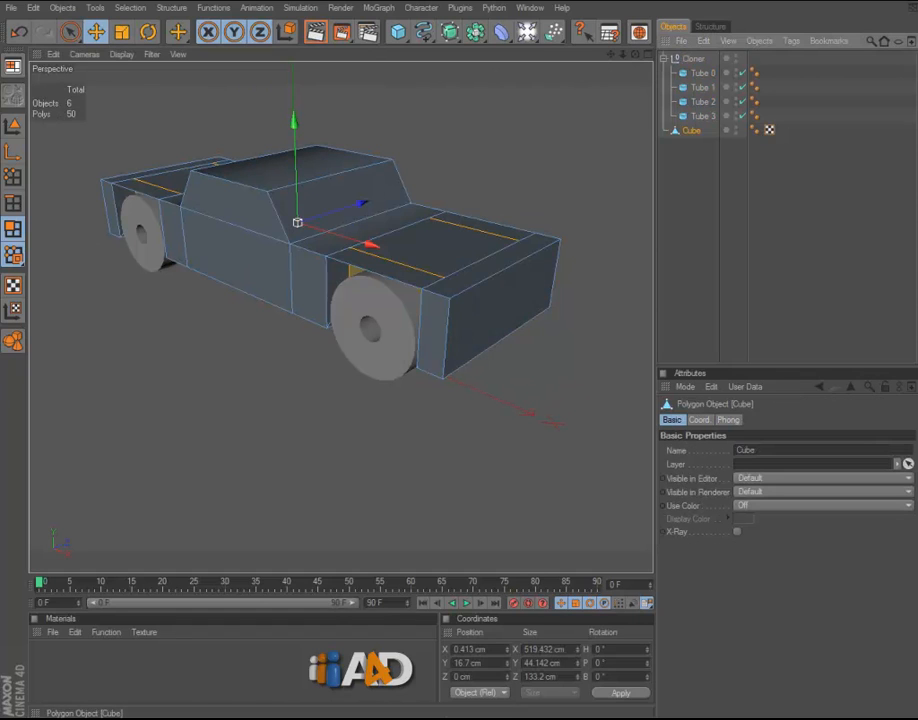
left_click(13, 341)
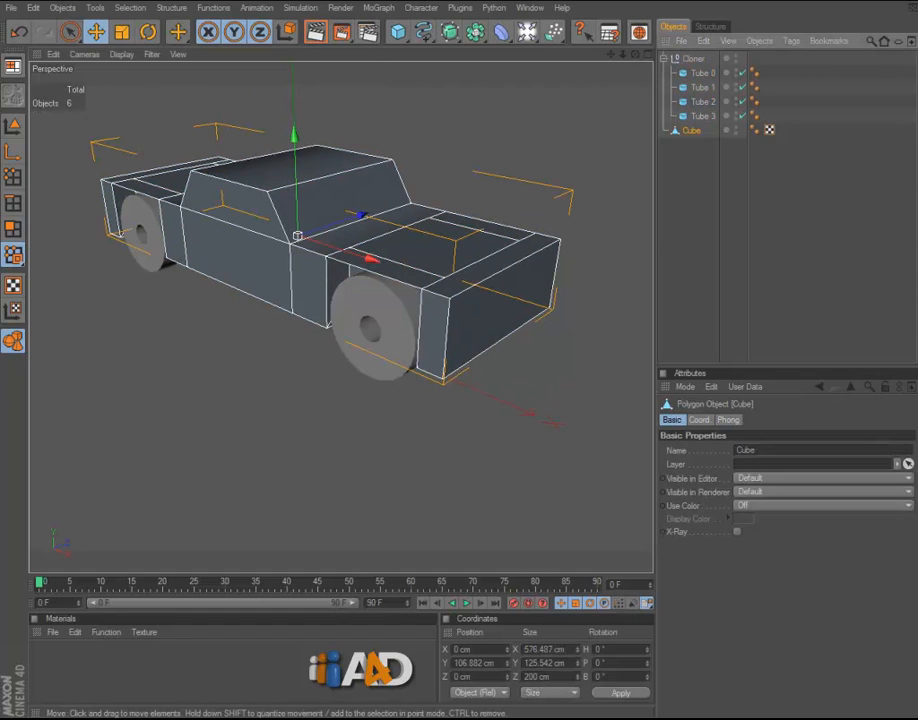
double_click(692, 130)
type("Body")
key("Return")
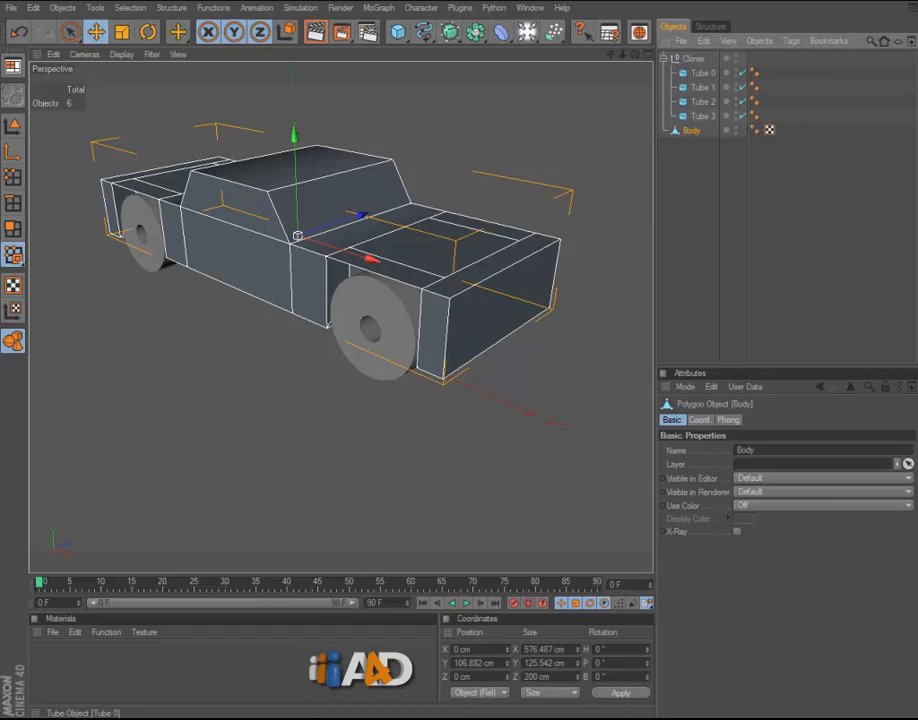
Rename the four tubes, in order, as 1, 2, 3 and 4
double_click(703, 73)
key("Return")
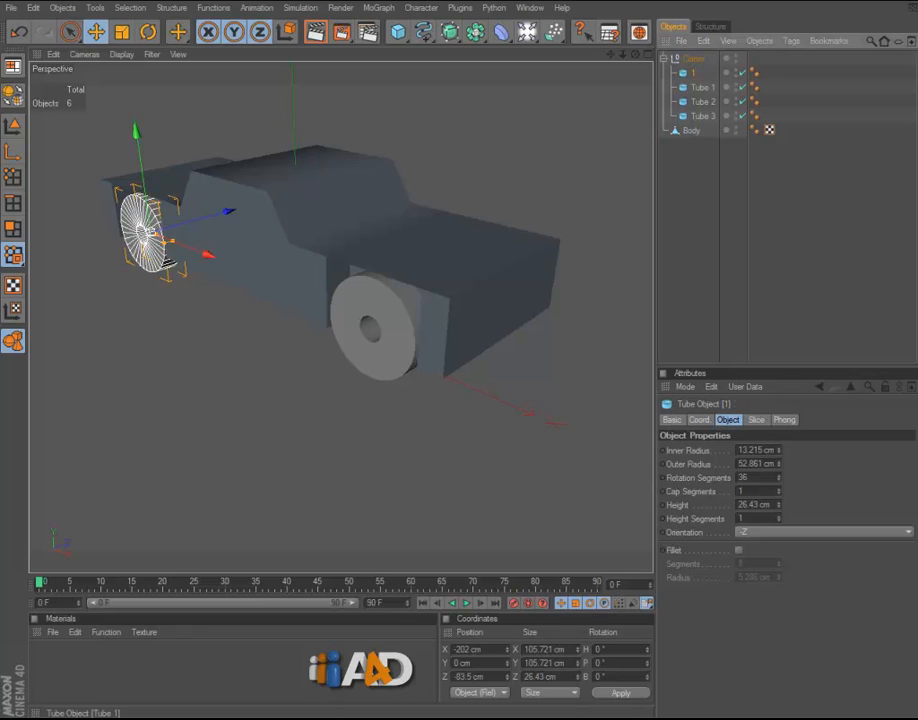
double_click(703, 87)
type("2")
key("Return")
left_click(703, 102)
double_click(703, 102)
type("3")
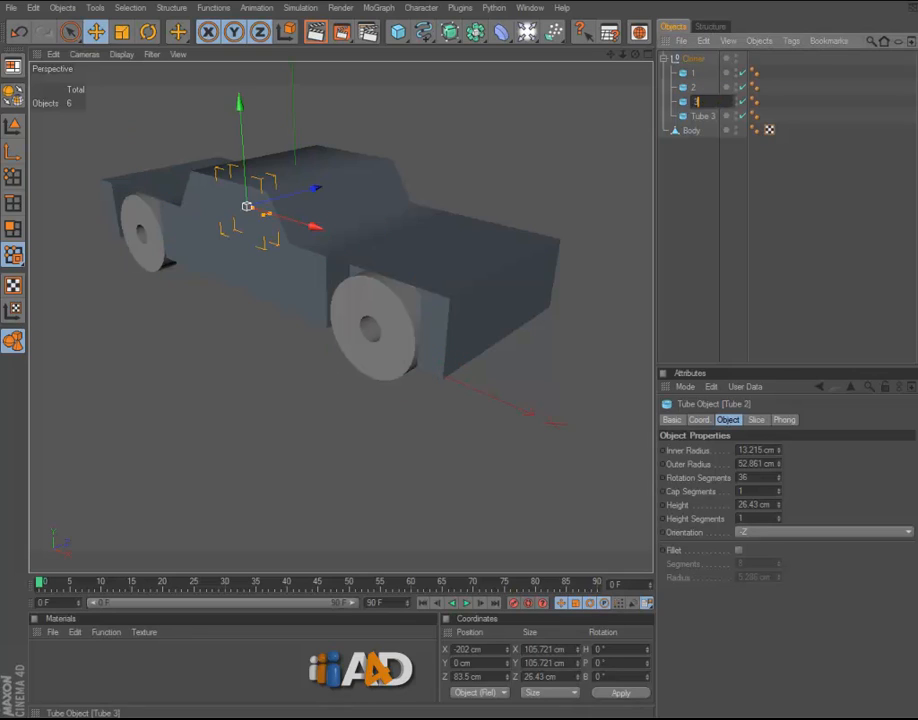
key("Return")
double_click(703, 116)
type("4")
key("Return")
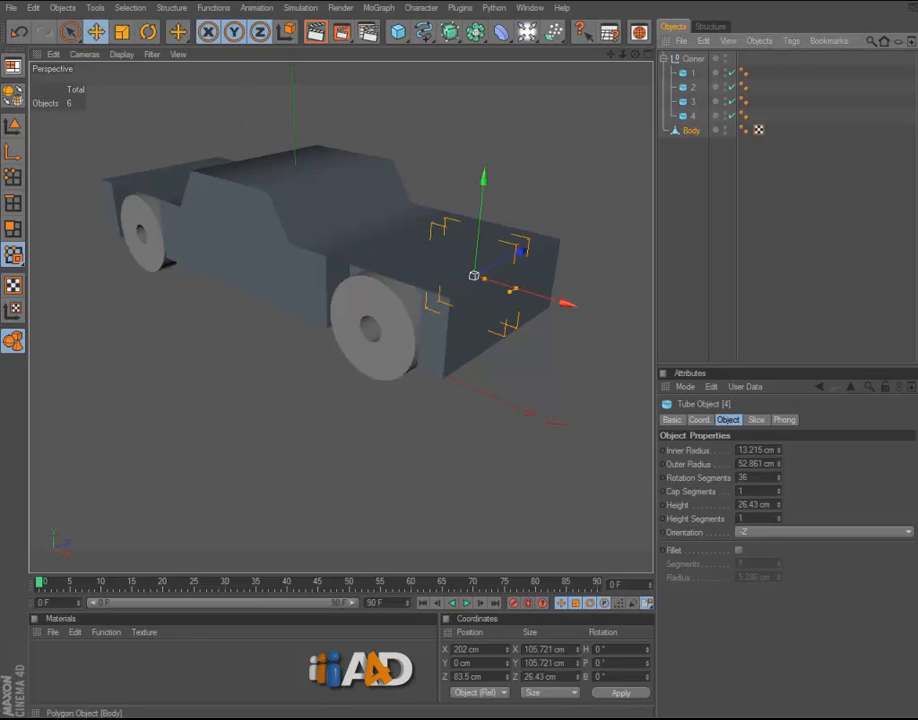
Nest Body inside the Cloner null with the wheels and rename that parent as Null
left_click_drag(691, 130, 693, 59)
left_click(700, 180)
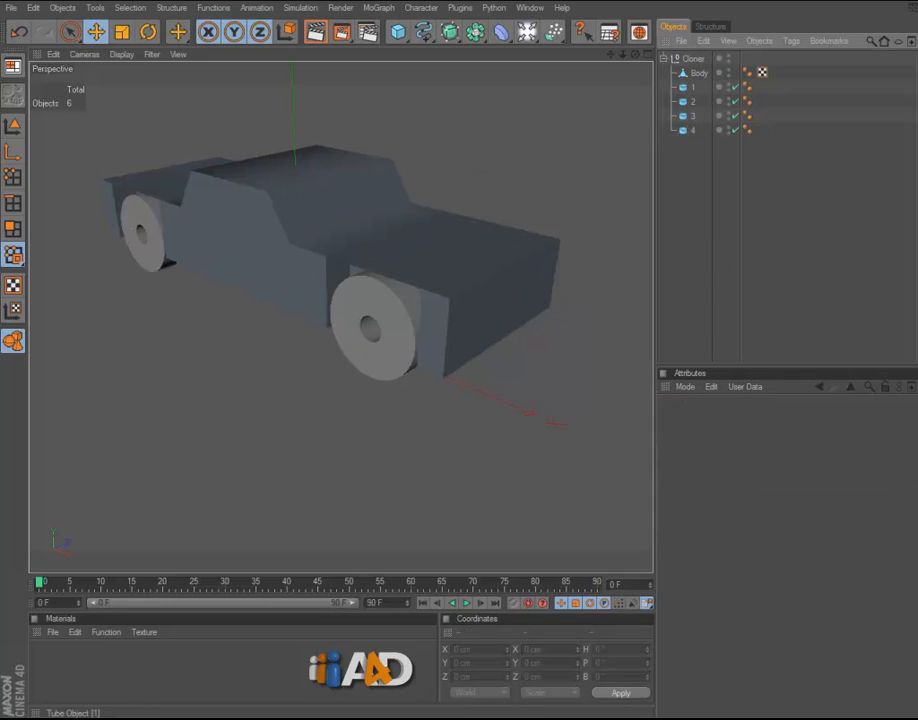
double_click(694, 59)
type("Nu")
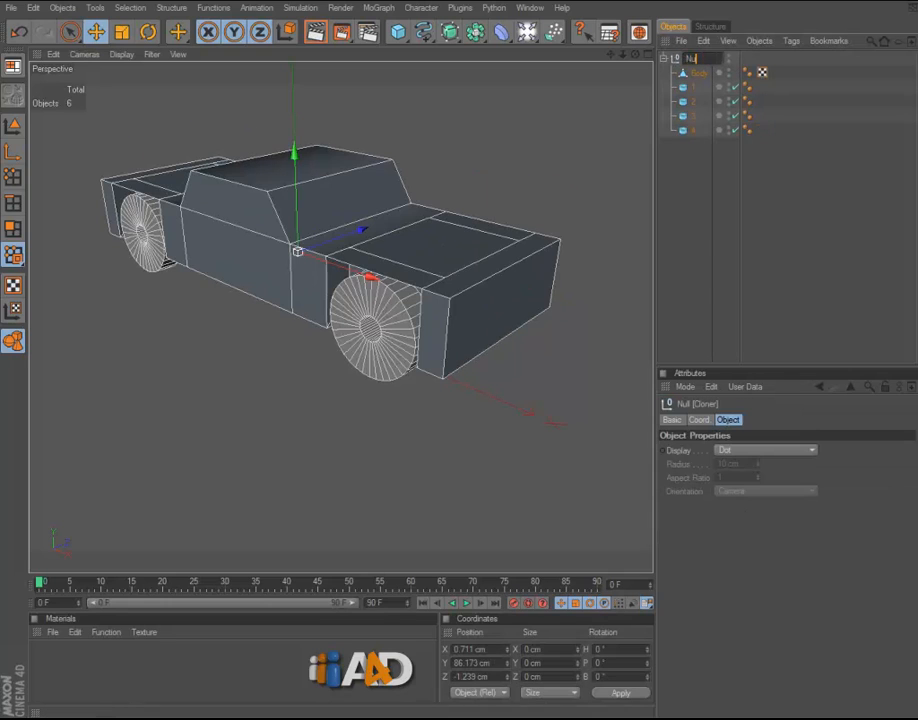
type("ll")
key("Return")
Select Body and wheels 1 to 4 without their parent null and make them all rigid bodies
left_click_drag(727, 187, 661, 53)
left_click(699, 167)
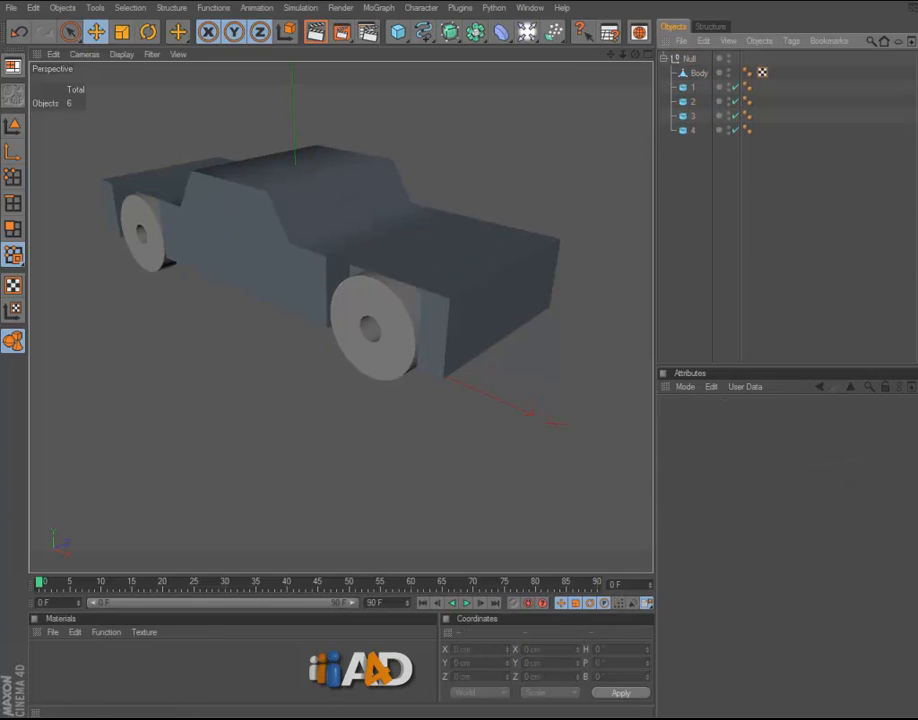
left_click_drag(699, 167, 682, 72)
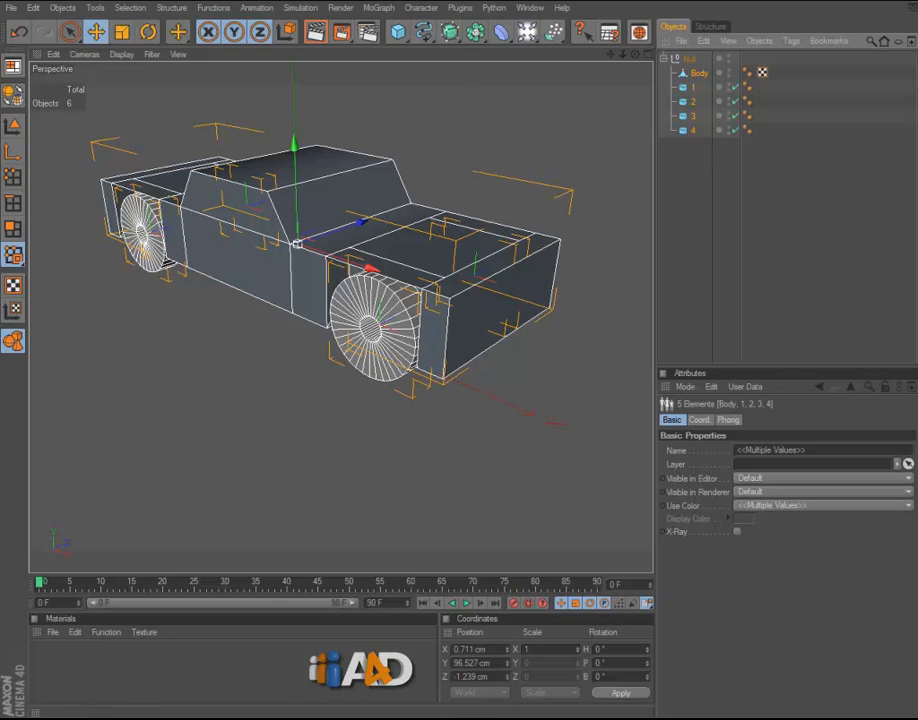
left_click(378, 7)
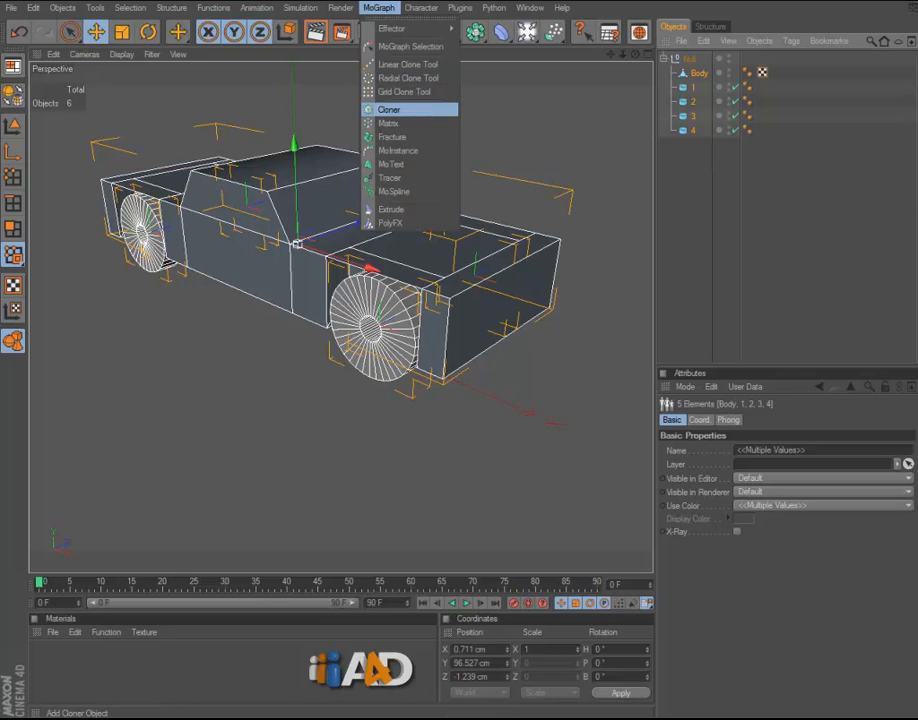
left_click(300, 7)
left_click(300, 7)
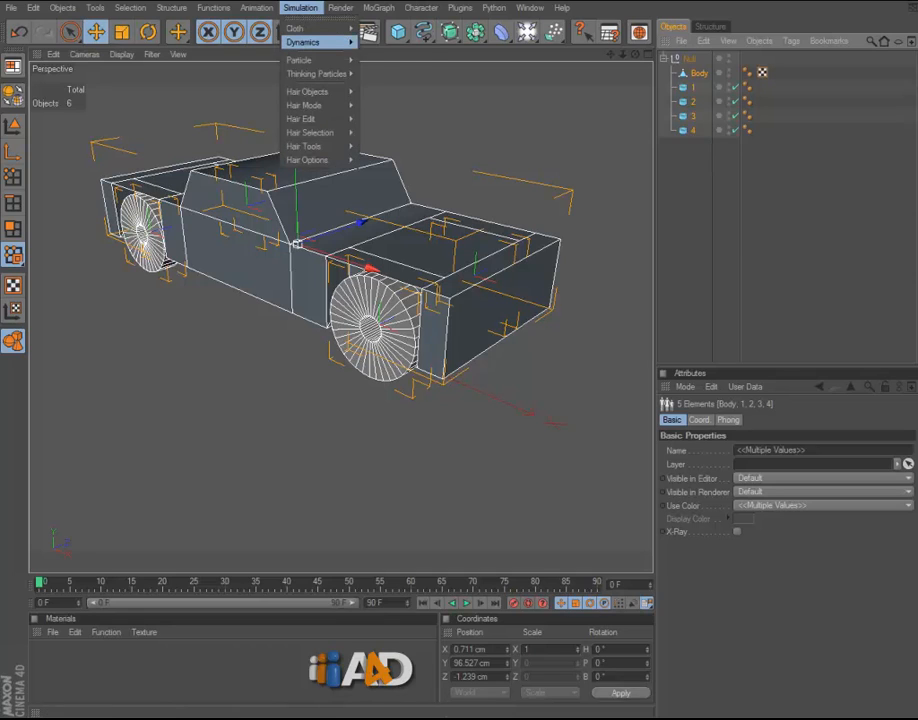
mouse_move(320, 42)
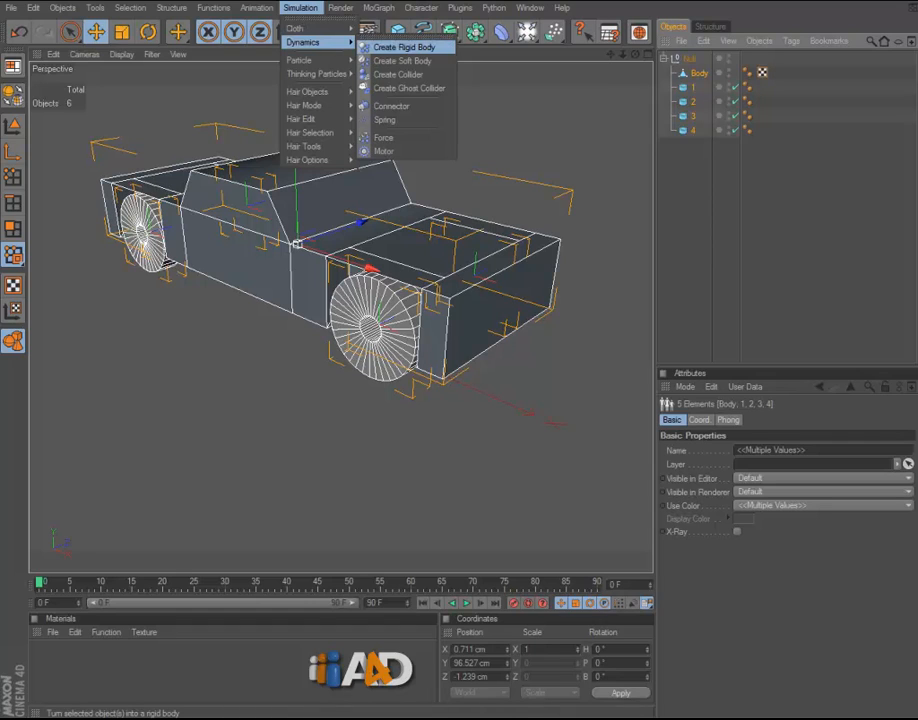
left_click(404, 47)
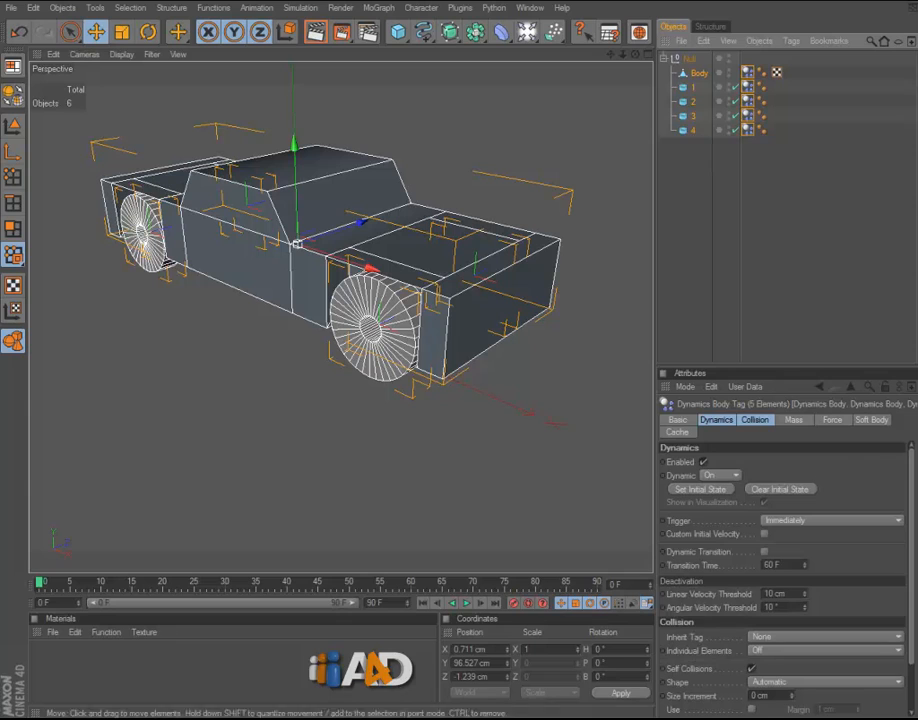
left_click_drag(398, 31, 525, 70)
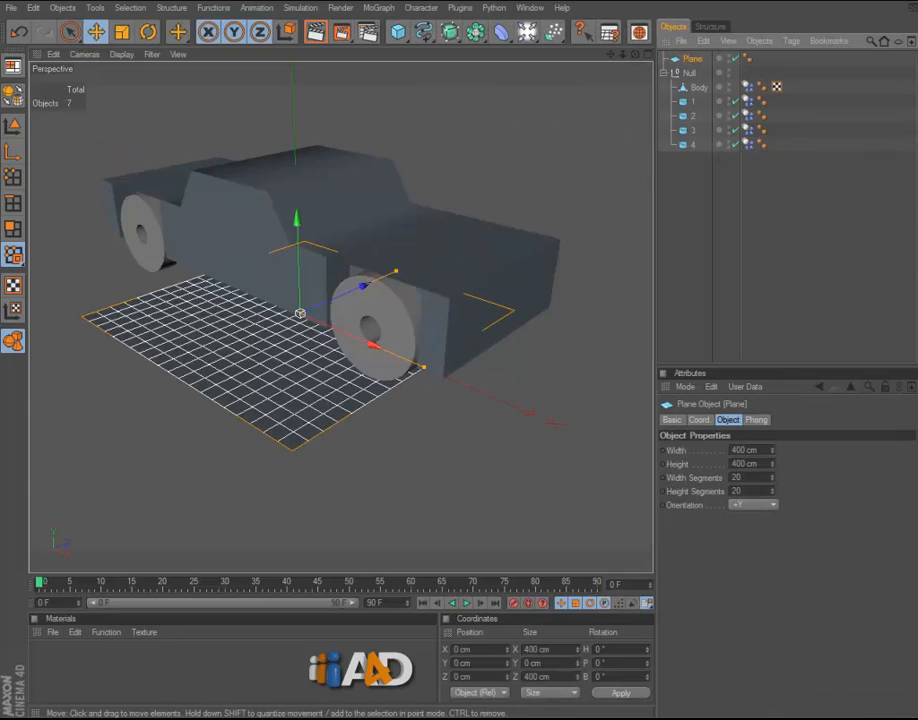
key("F5")
scroll(497, 185, "down", 2)
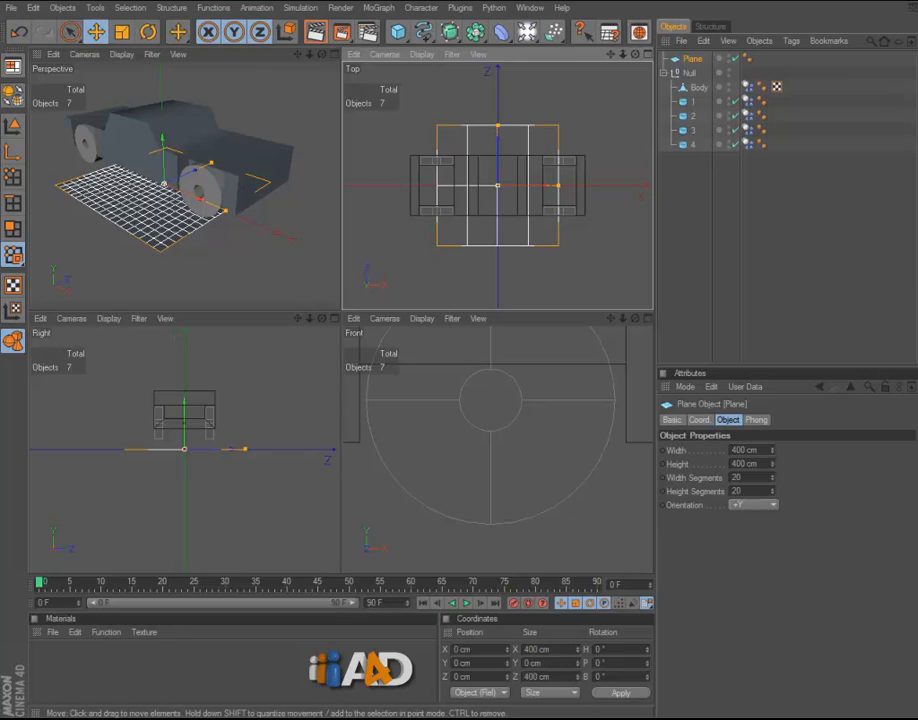
key("Delete")
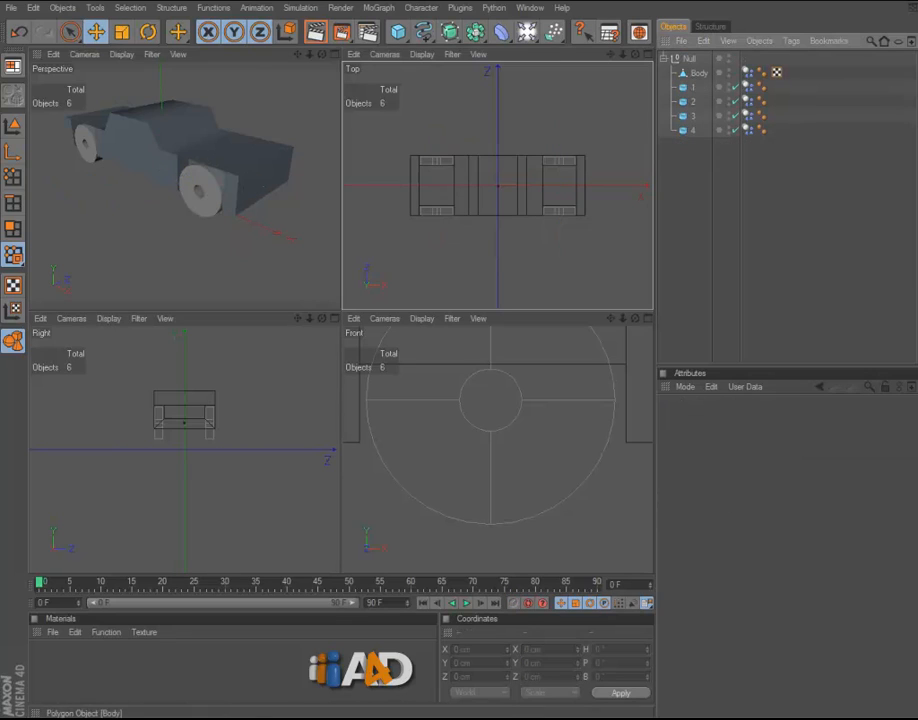
Add a Floor object to the scene and check its height beneath the wheels in the Front view
left_click(421, 7)
left_click(378, 7)
left_click_drag(527, 31, 656, 148)
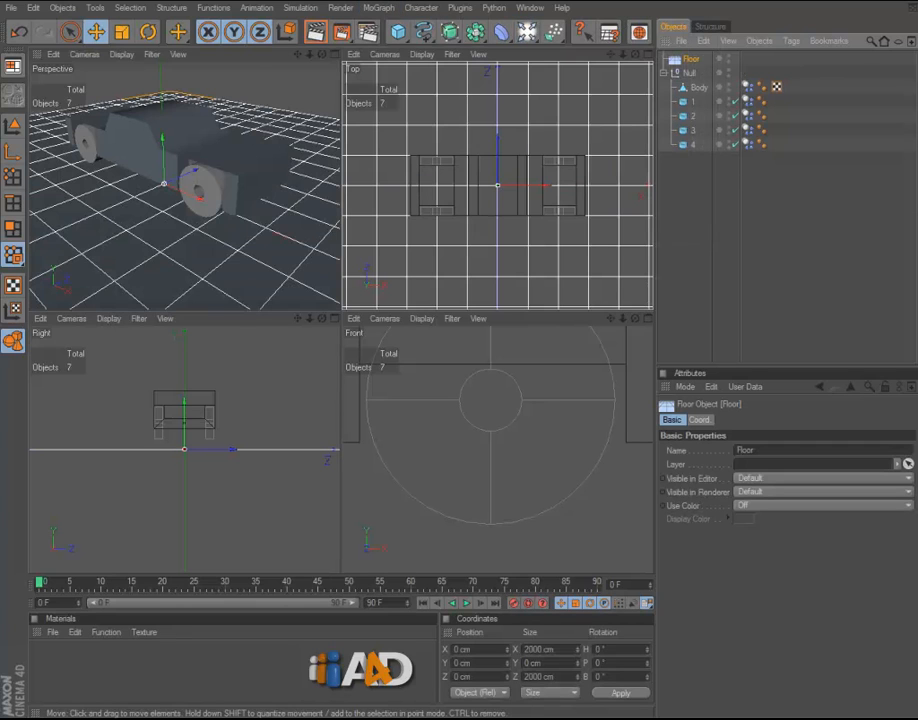
key("F4")
scroll(340, 320, "down", 5)
key("F5")
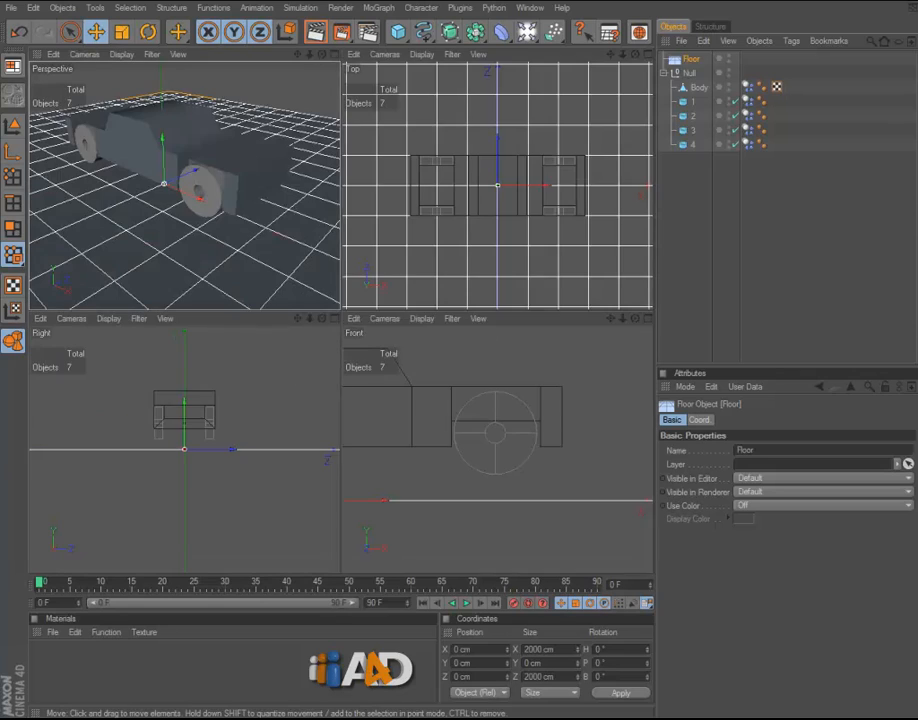
Make the floor a dynamics collider and play the simulation with the car above it
key("F1")
mouse_move(371, 325)
left_mouse_down("alt")
mouse_move(437, 288)
mouse_move(380, 310)
left_mouse_up("alt")
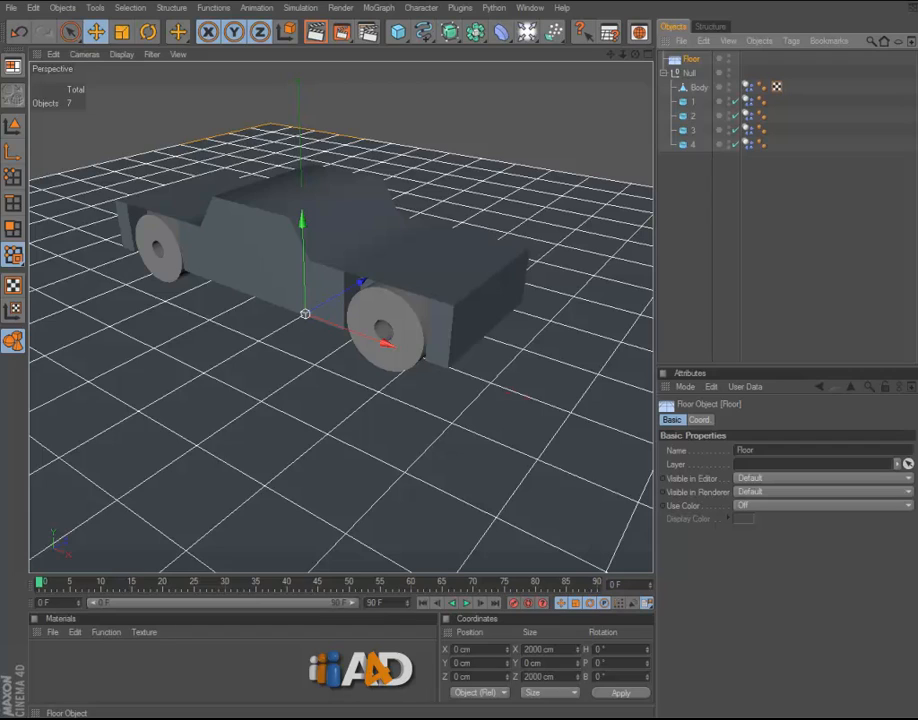
left_click(213, 7)
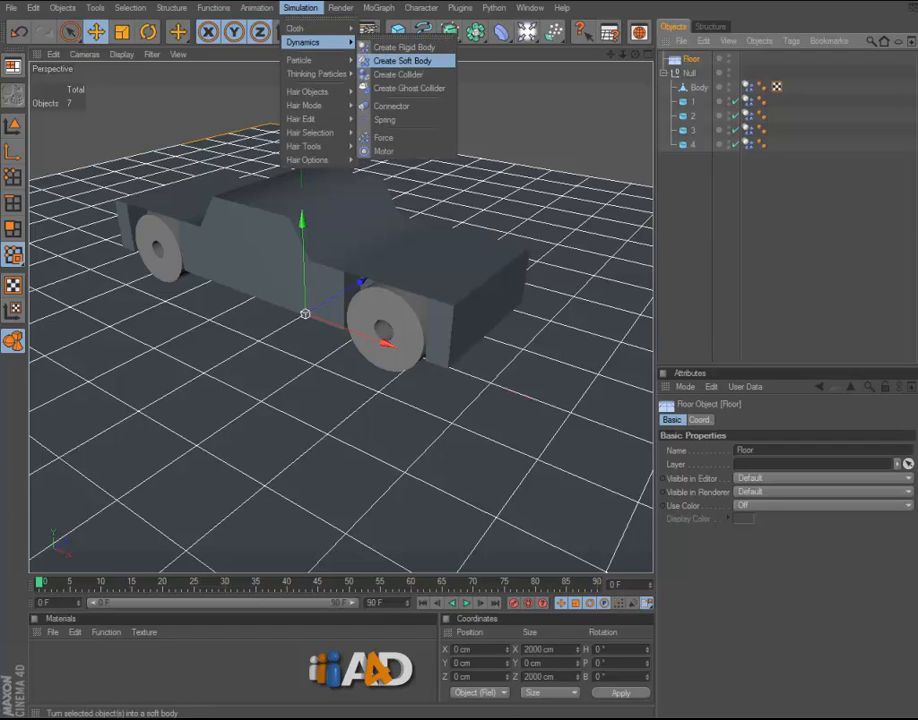
left_click(398, 74)
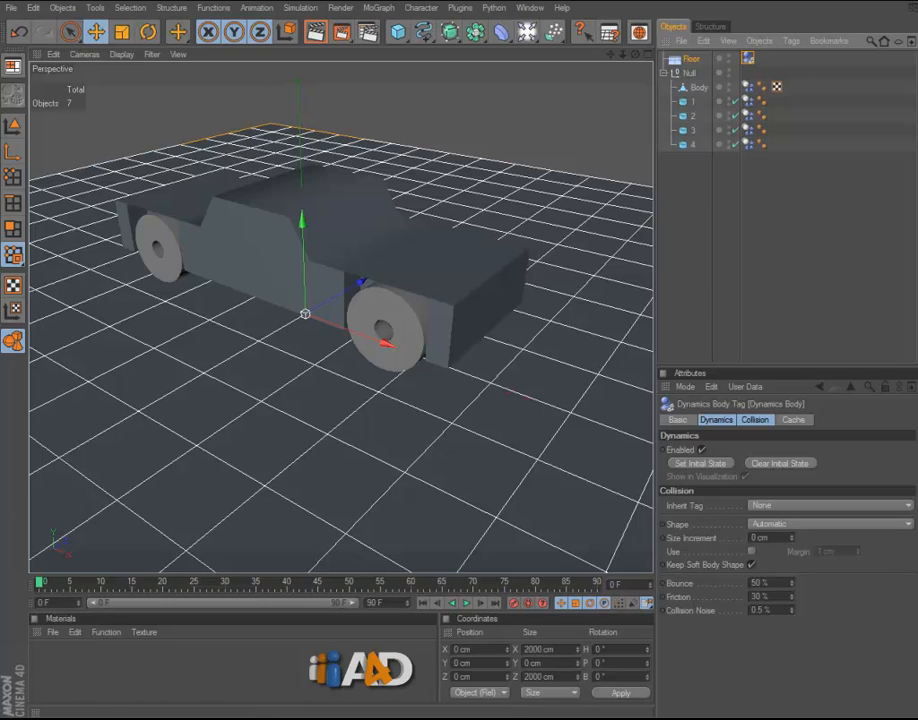
left_click(466, 603)
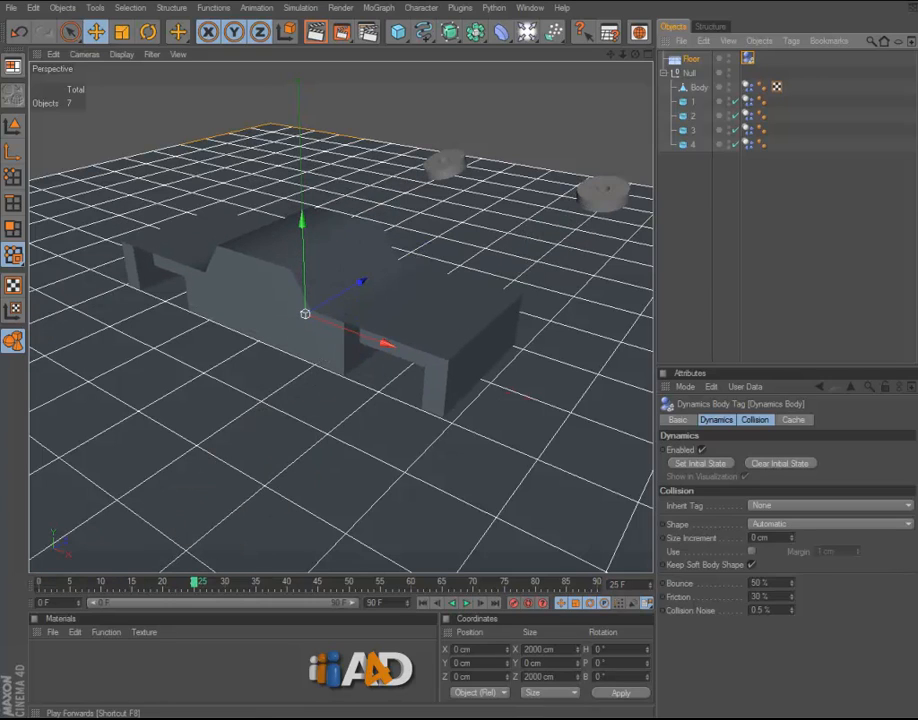
Replay the simulation from the first frame in the Perspective view, with Body selected, to examine how the car and wheels fall
left_click(422, 603)
left_click(466, 603)
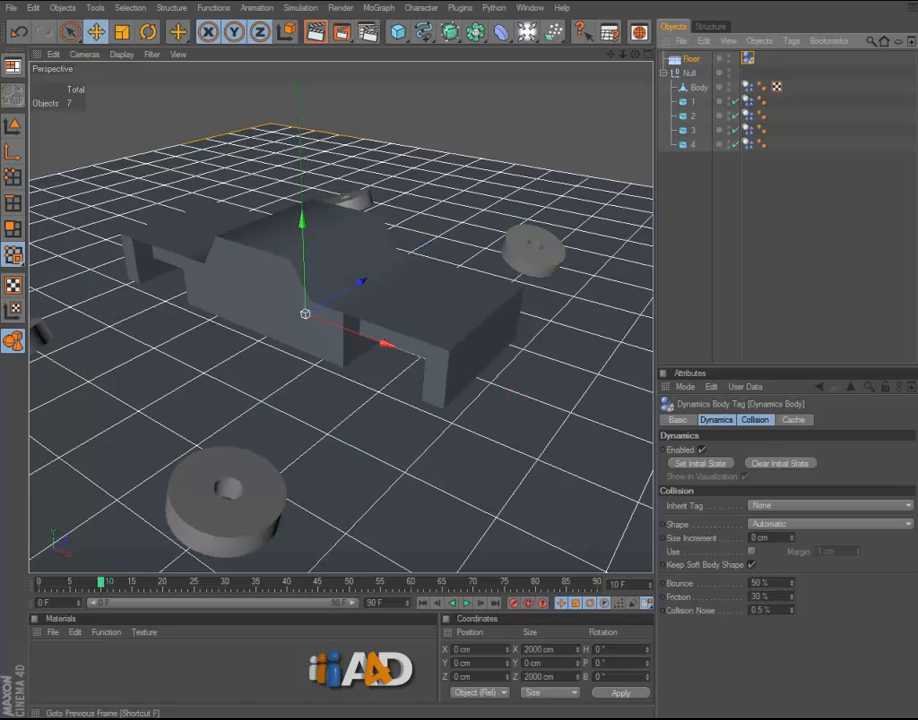
left_click(422, 603)
left_click(699, 88)
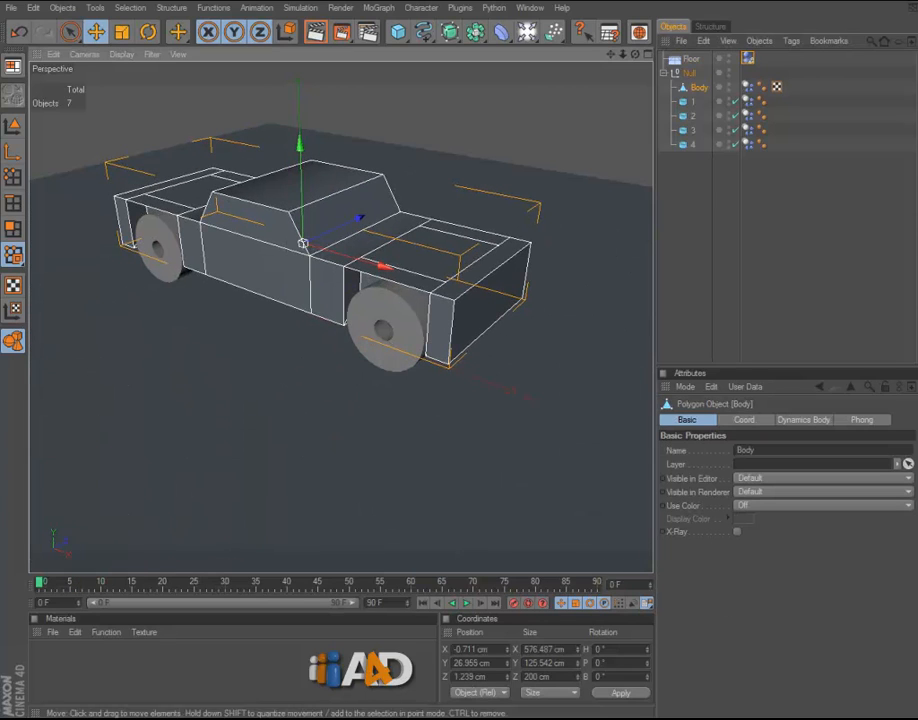
left_click(466, 603)
left_click(466, 603)
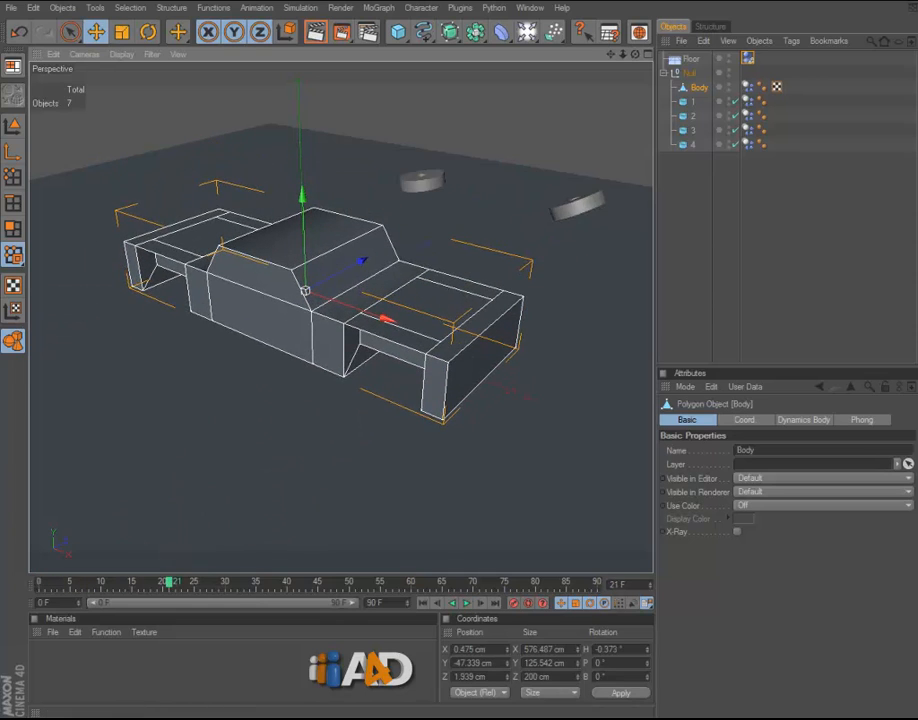
Play the simulation in the Front view to examine how wheels and body land on the floor, and return to the Perspective view
left_click(422, 603)
middle_click(470, 450)
middle_click(470, 450)
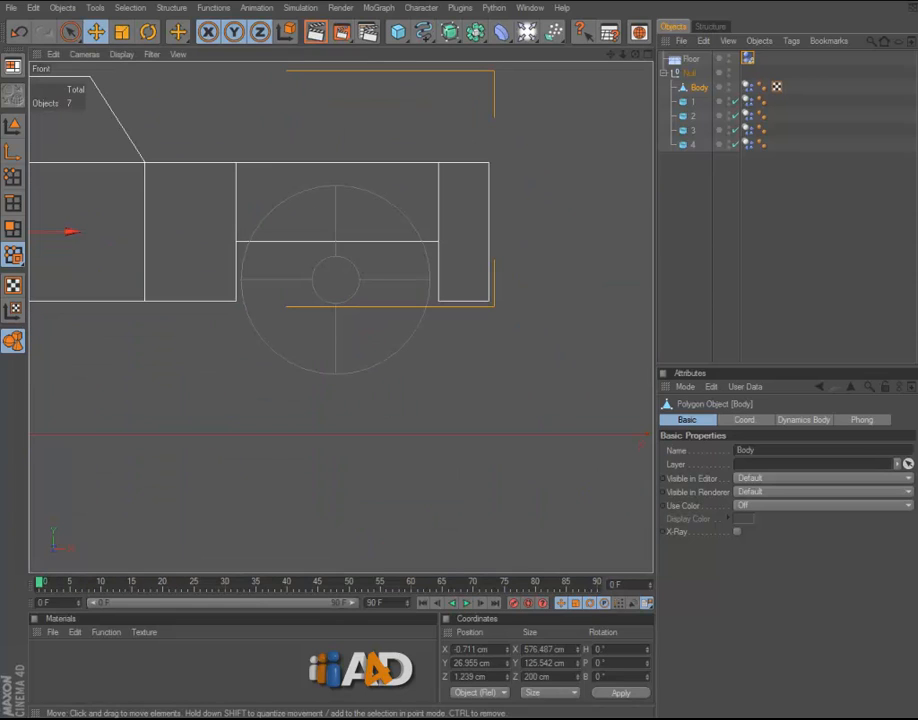
left_click(466, 603)
left_click(466, 603)
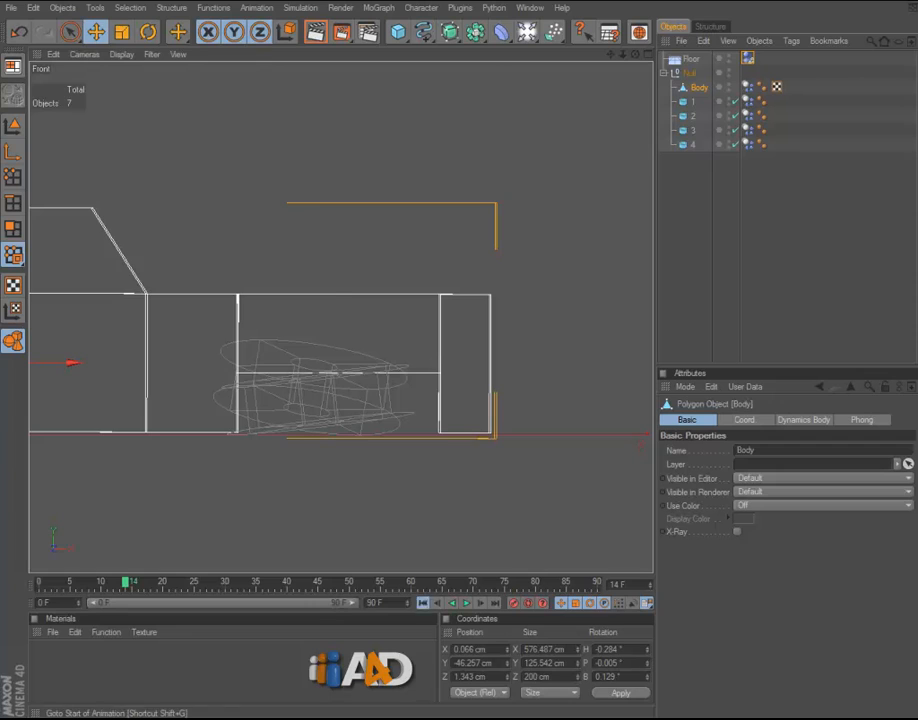
left_click(422, 603)
middle_click(390, 470)
middle_click(260, 250)
left_click(700, 215)
scroll(560, 250, "down", 3)
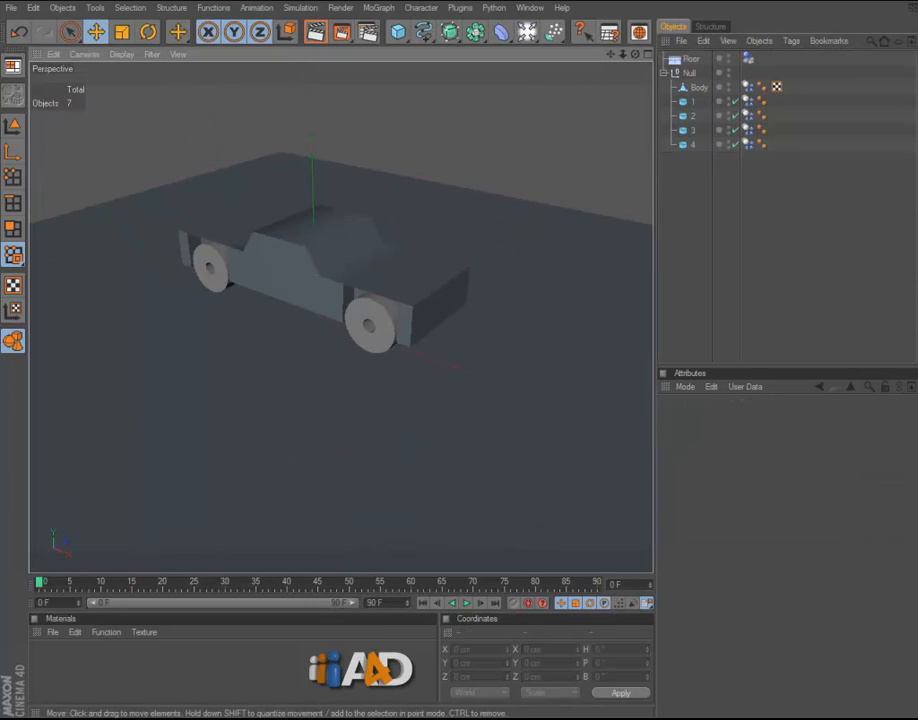
left_click_drag(687, 211, 658, 96)
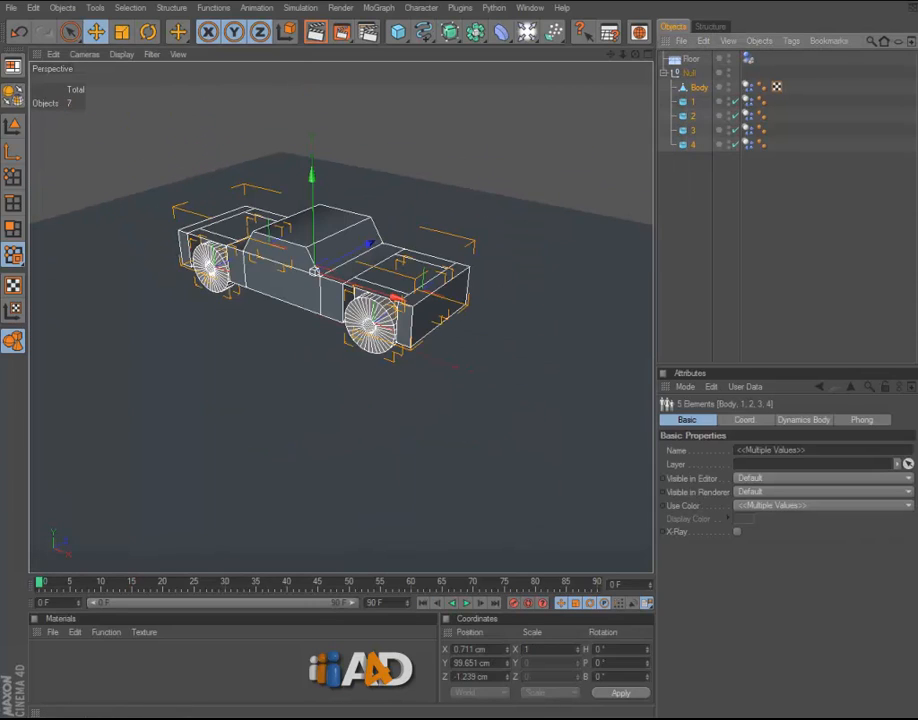
left_click(700, 225)
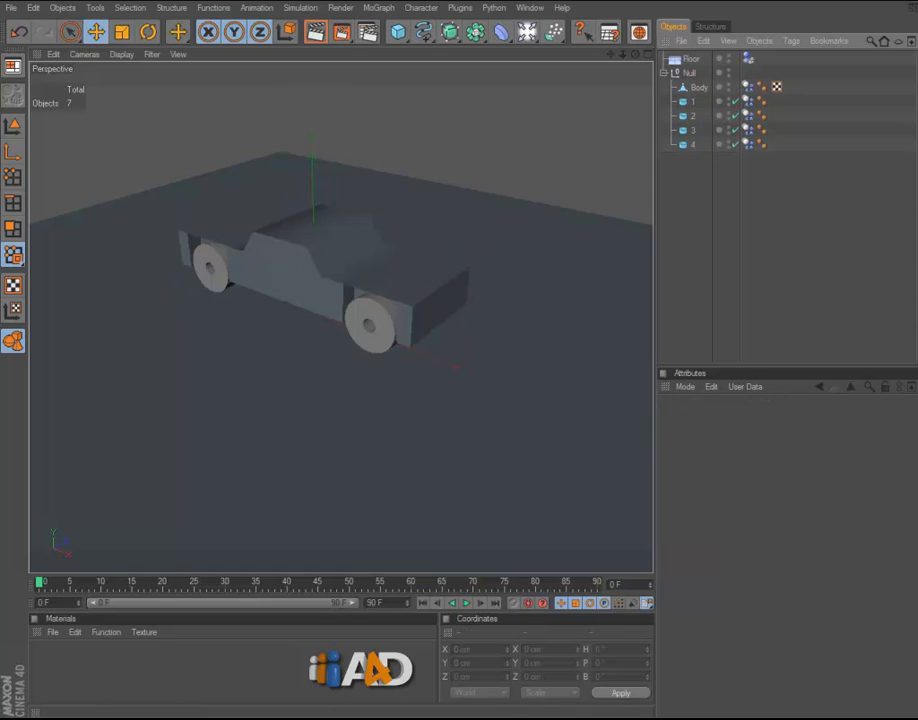
Add a dynamics Connector as a child of wheel 1 and copy it under wheels 2, 3 and 4
left_click(300, 8)
mouse_move(304, 43)
left_click(391, 106)
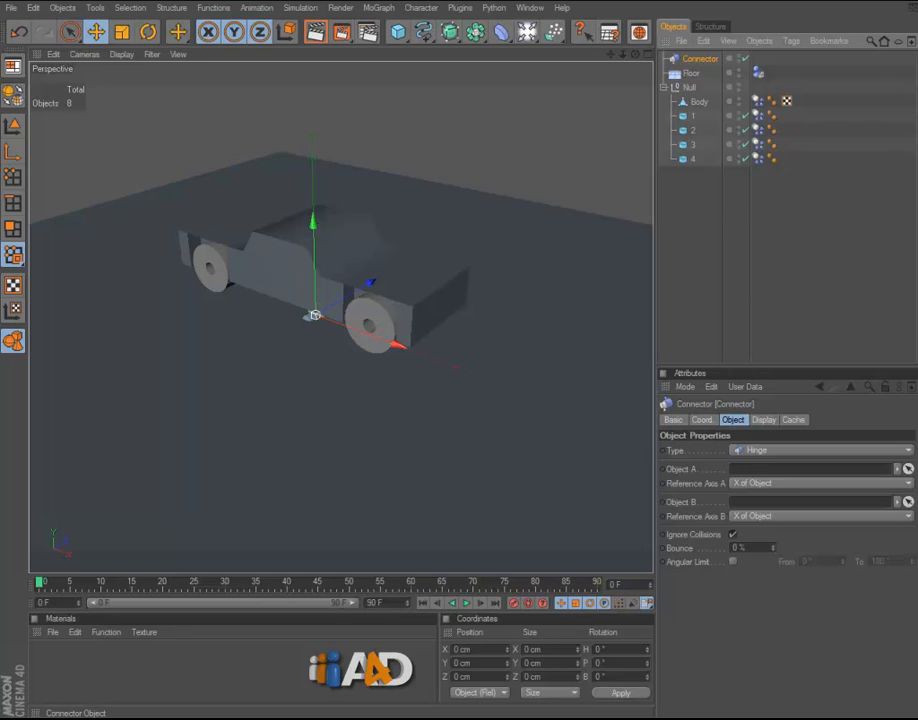
left_click_drag(700, 58, 693, 116)
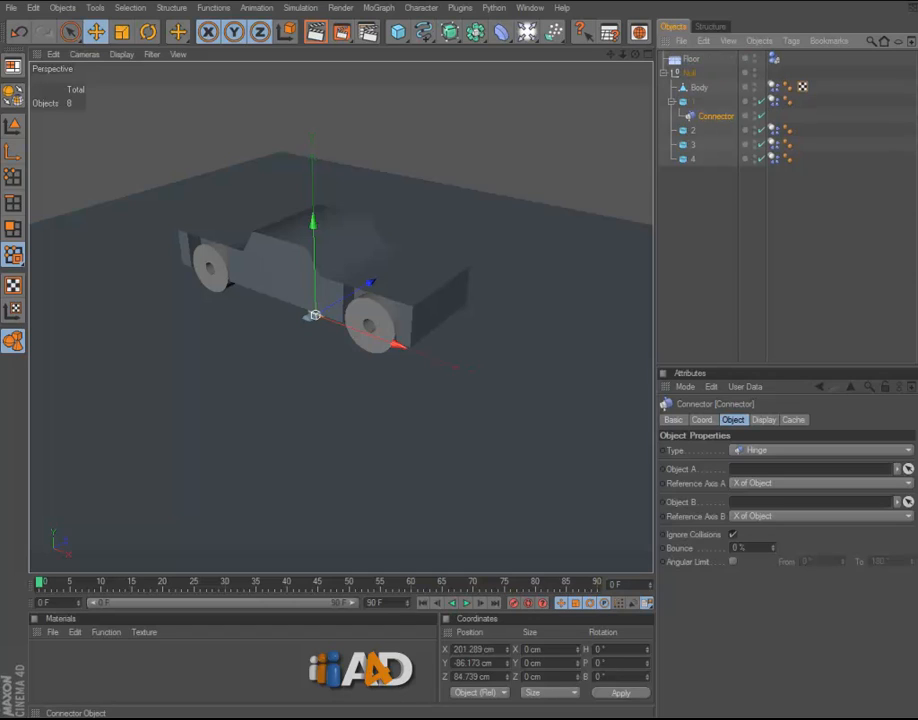
left_click_drag(714, 116, 693, 188, "ctrl")
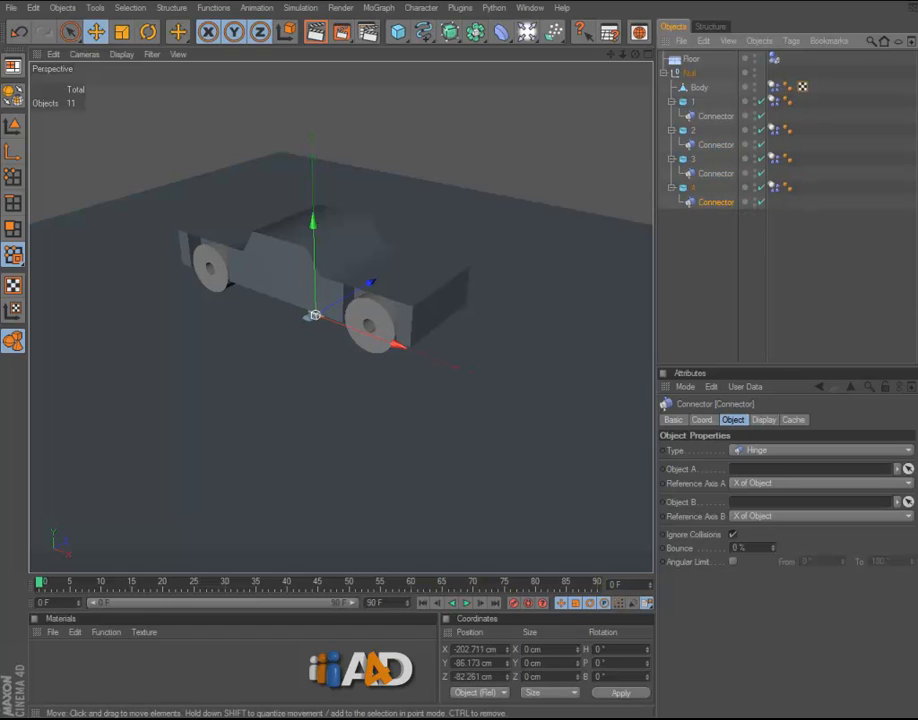
Select only the four Connectors and apply Reset PSR to align each one with its parent wheel
left_click_drag(717, 252, 688, 97)
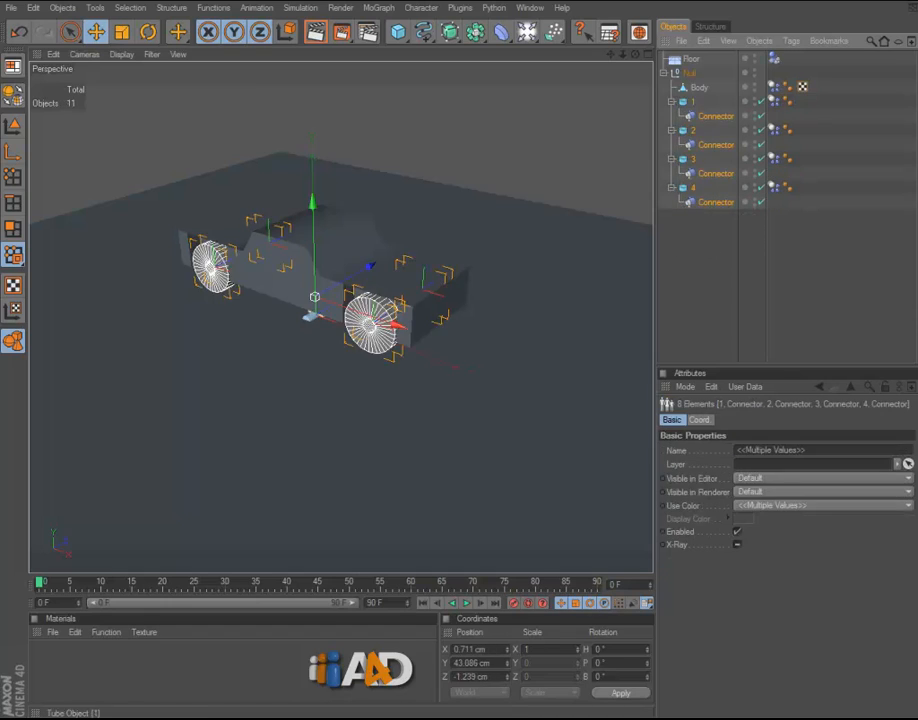
left_click(709, 254)
left_click_drag(725, 244, 719, 115)
left_click_drag(635, 54, 635, 17)
scroll(382, 306, "up", 5)
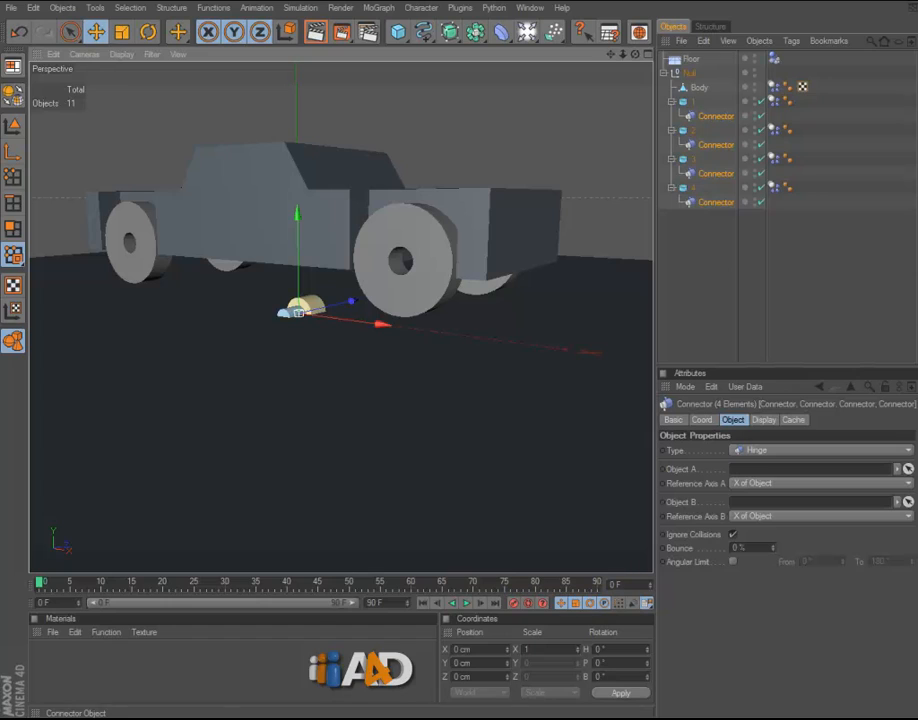
left_click(421, 8)
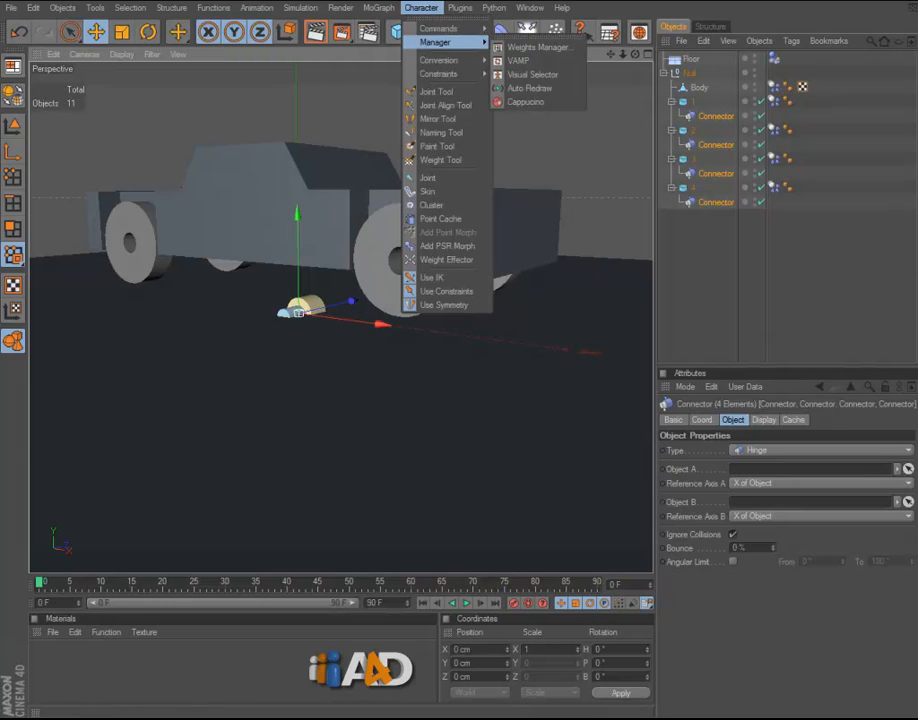
mouse_move(445, 29)
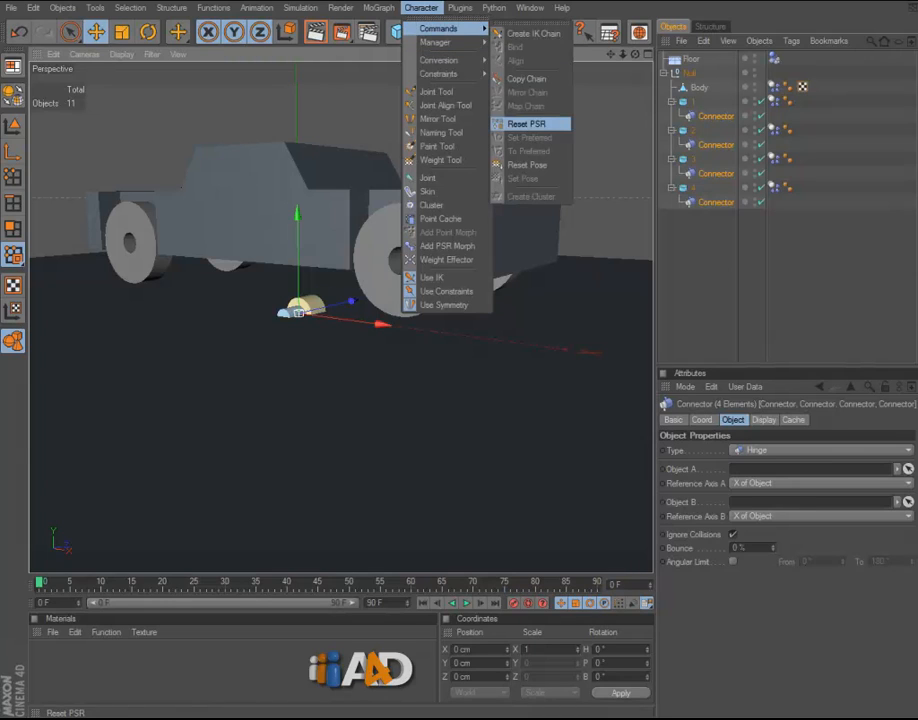
left_click(527, 123)
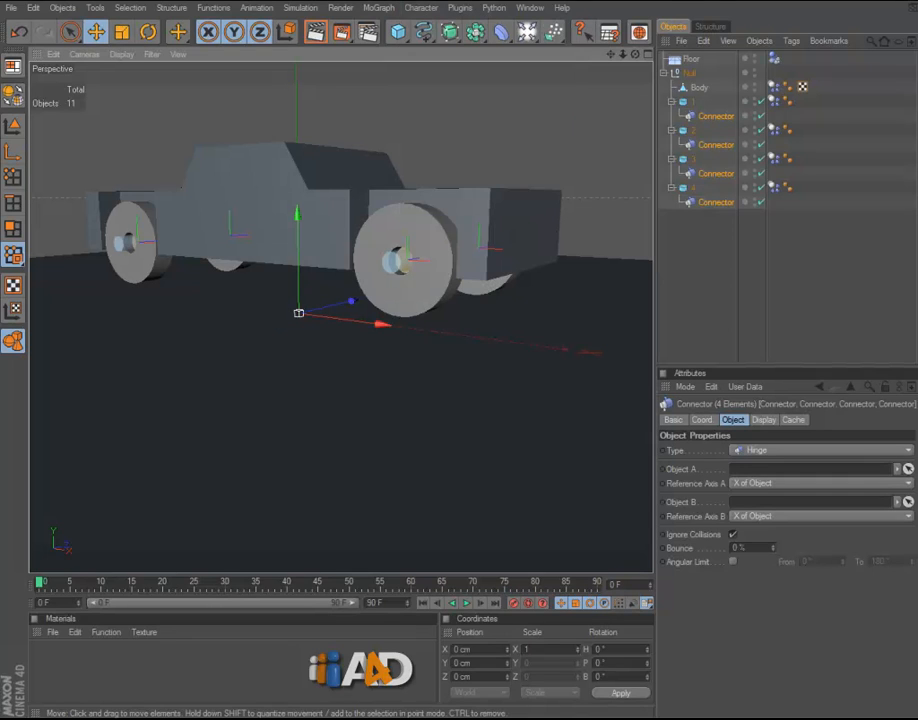
Examine the position and orientation of the hinge connectors at the wheel hubs from close up and around the car
left_click_drag(400, 320, 290, 375, "alt")
right_click_drag(290, 375, 380, 370, "alt")
left_click_drag(380, 370, 415, 290, "alt")
middle_click_drag(280, 210, 405, 218, "alt")
right_click_drag(405, 218, 450, 215, "alt")
left_click_drag(450, 215, 435, 198, "alt")
middle_click_drag(440, 196, 466, 258, "alt")
left_click_drag(466, 258, 492, 292, "alt")
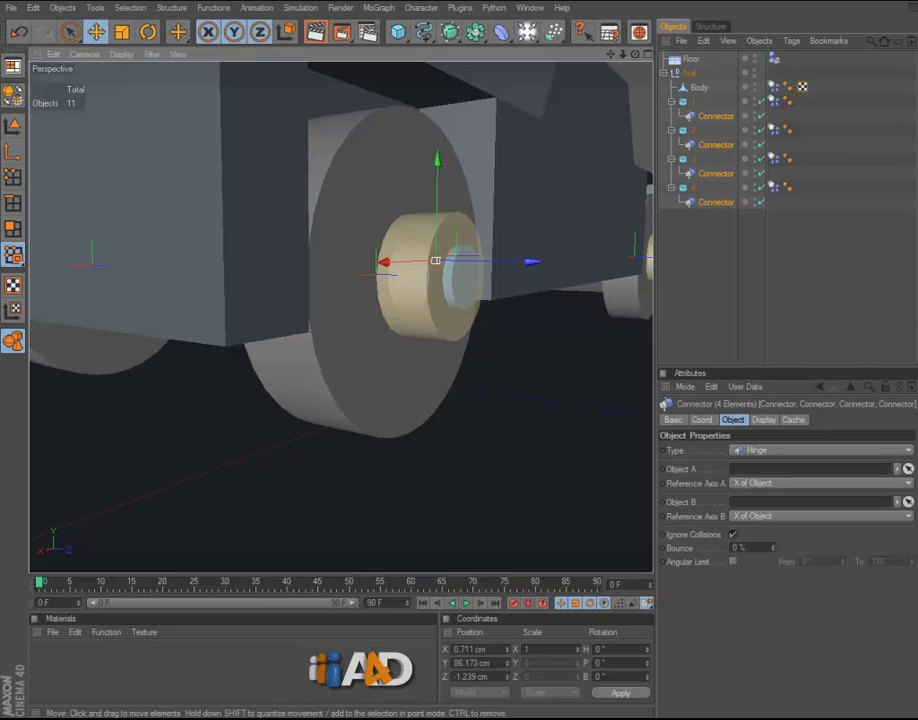
left_click_drag(450, 285, 390, 300, "alt")
scroll(340, 297, "down", 5)
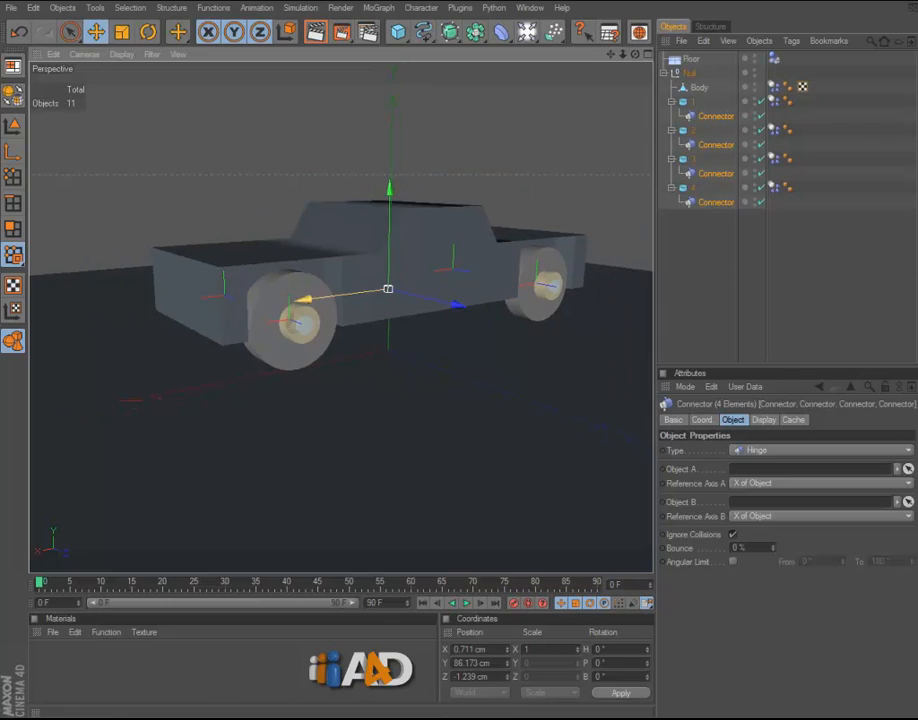
scroll(340, 297, "up", 3)
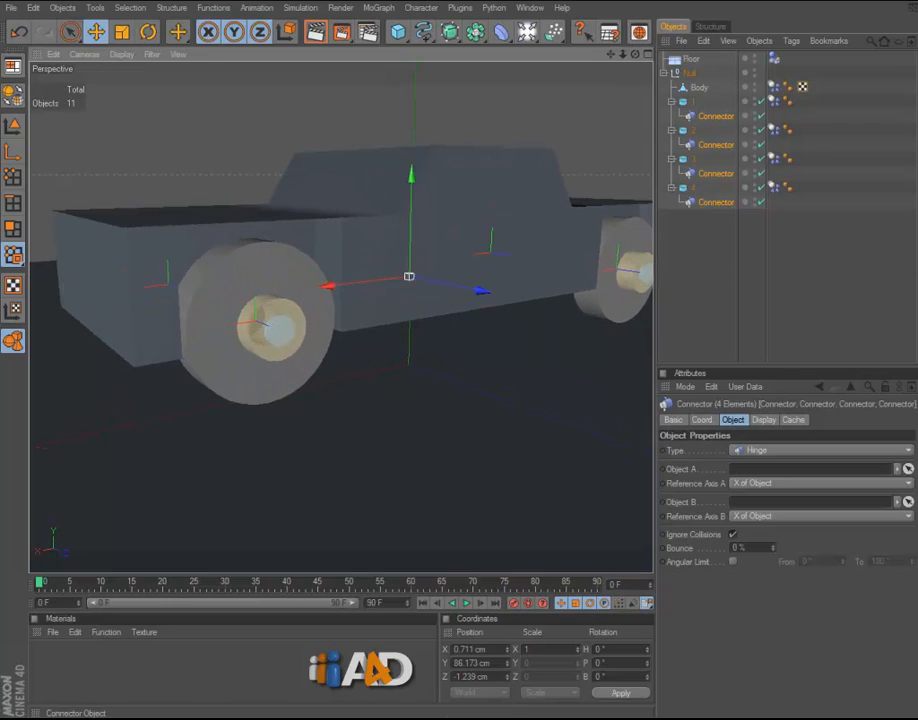
Assign wheel 1 as Object A and Body as Object B of the Connector under wheel 1
left_click(716, 116)
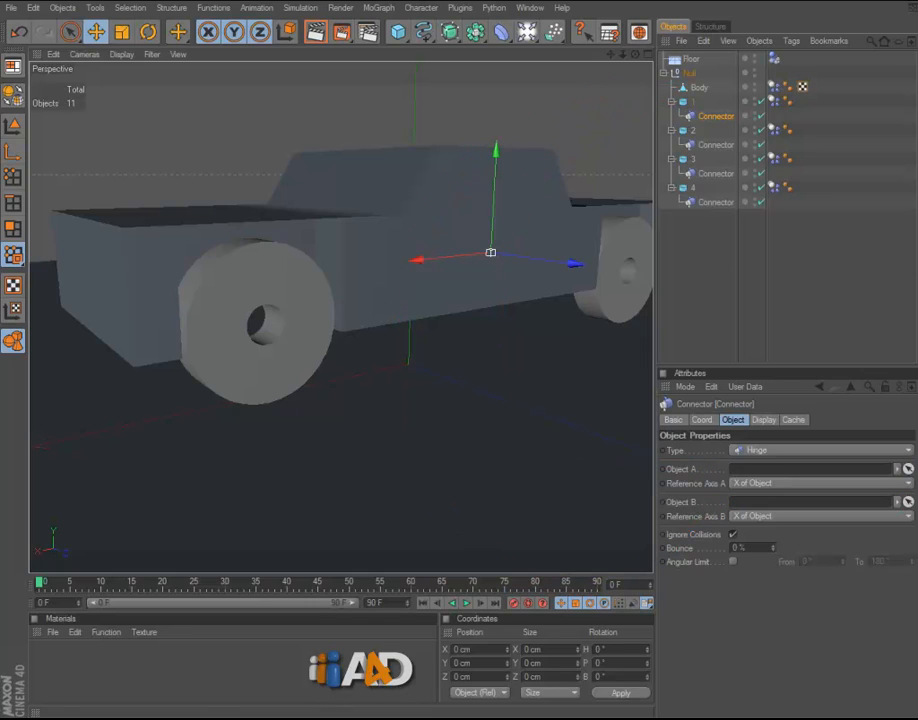
left_click(908, 469)
left_click(692, 102)
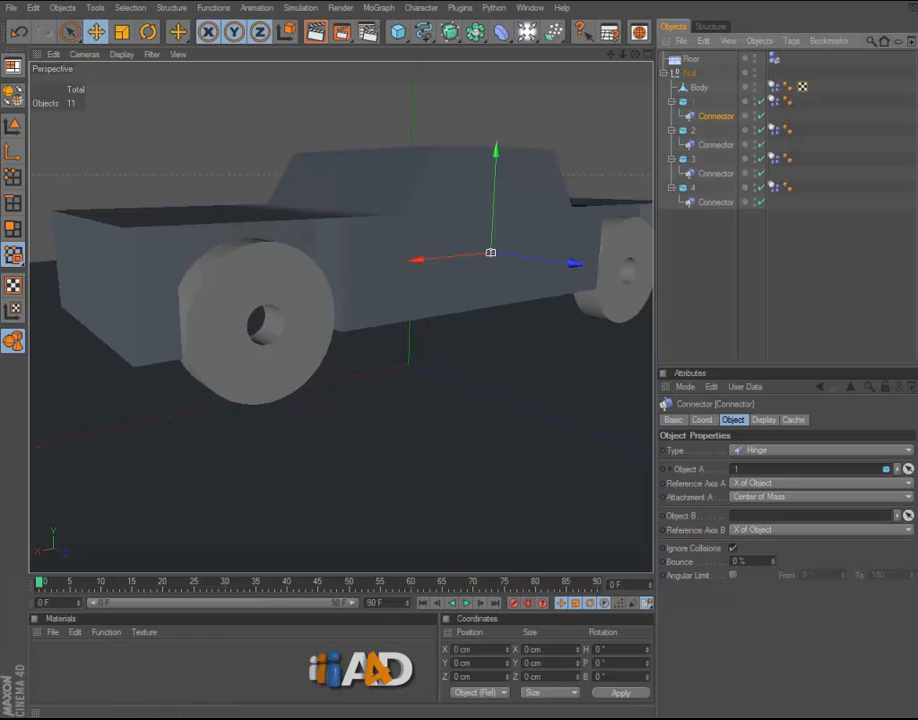
left_click(908, 515)
left_click(699, 87)
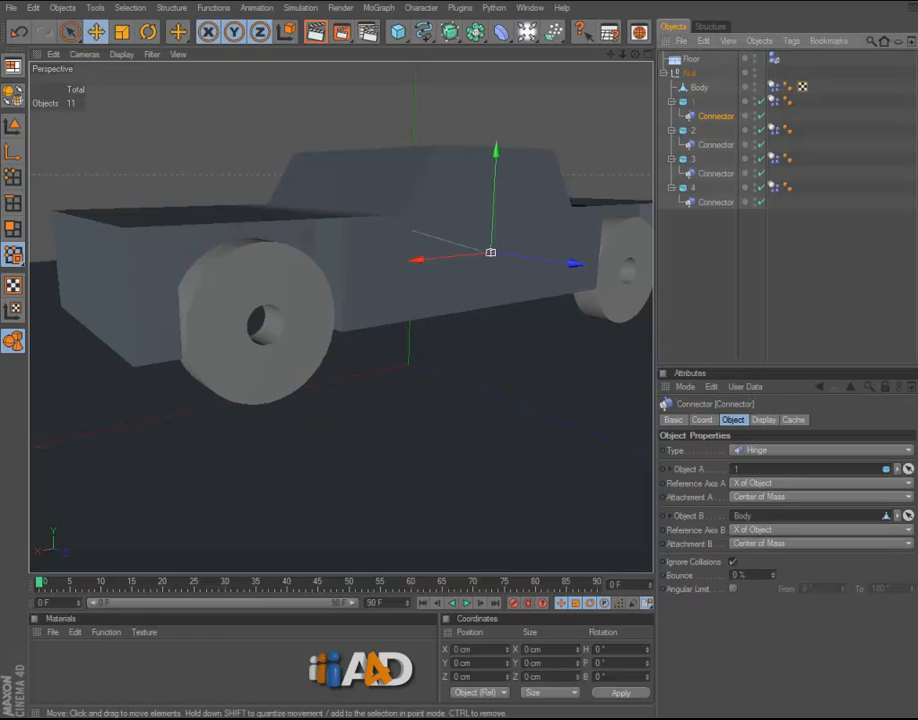
Assign wheel 2 as Object A and Body as Object B of the Connector under wheel 2
left_click(716, 145)
left_click(908, 469)
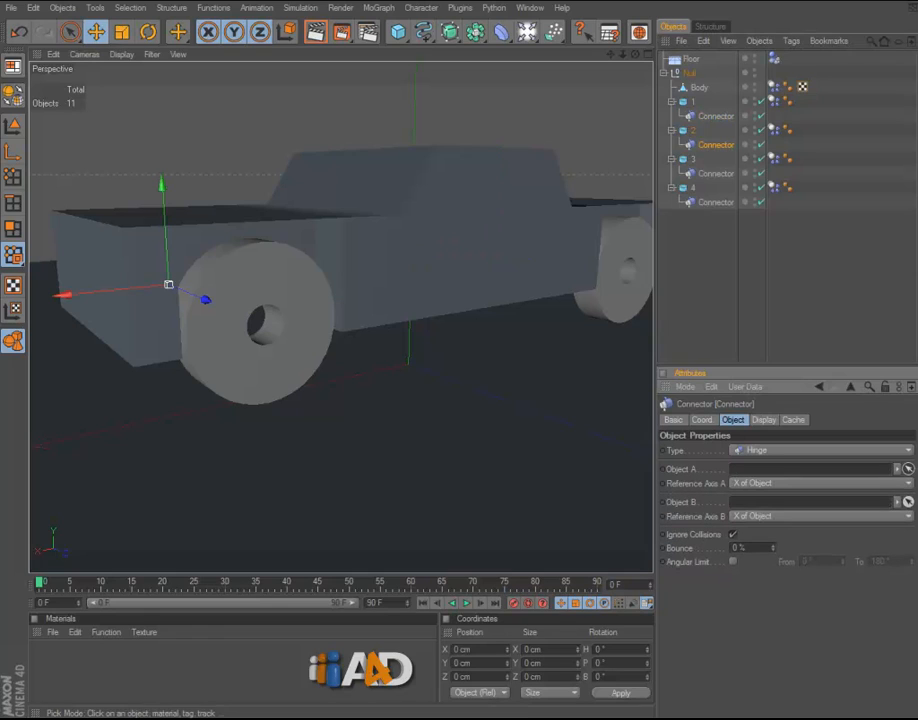
left_click(692, 130)
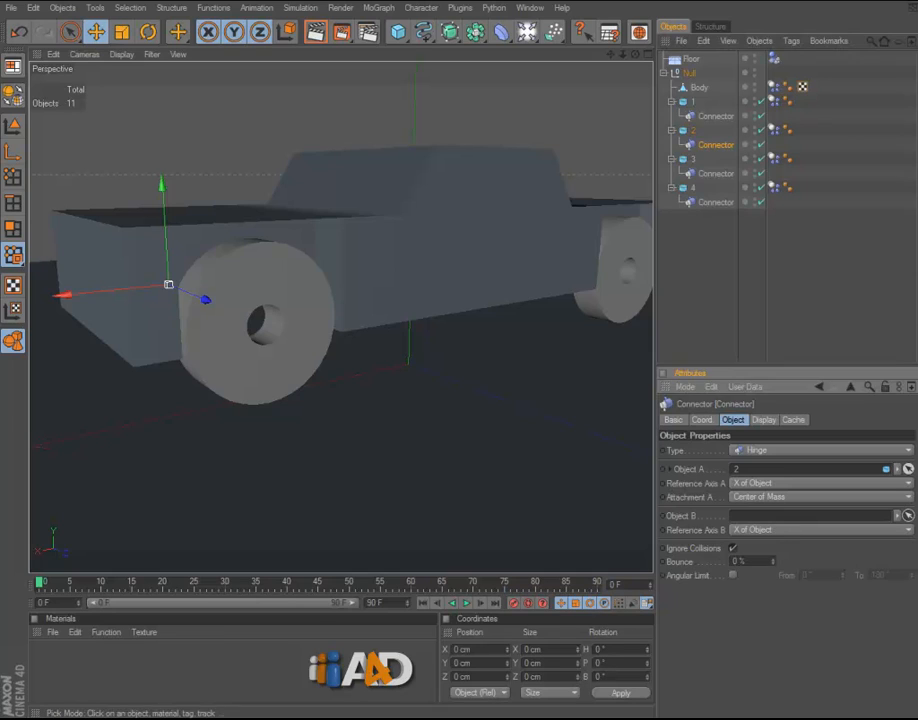
left_click(699, 87)
Assign wheel 3 as Object A and Body as Object B of the Connector under wheel 3
left_click(716, 173)
left_click(908, 469)
left_click(693, 159)
left_click(908, 516)
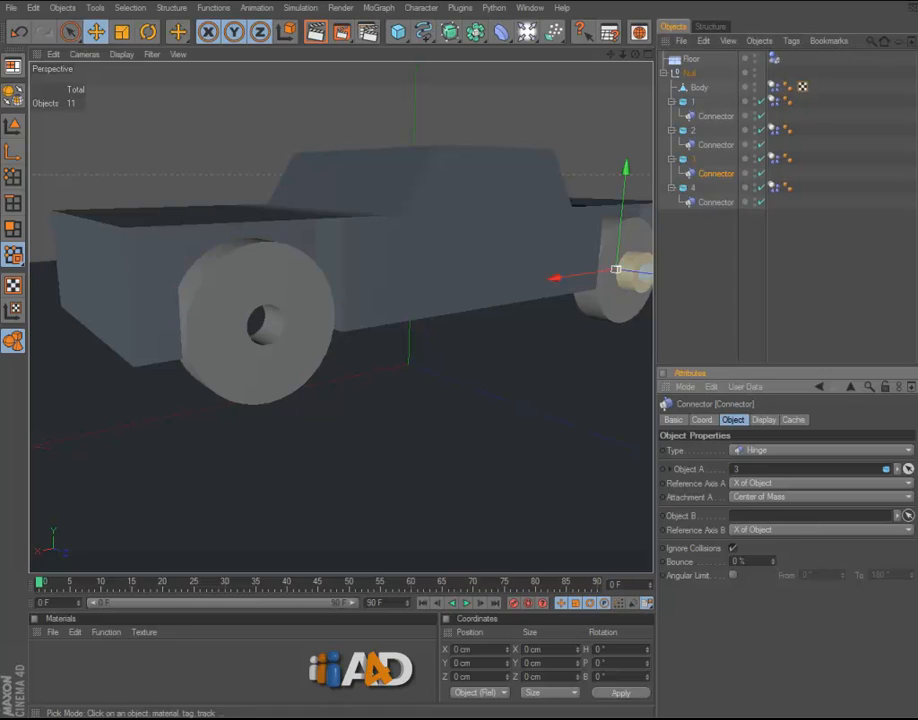
left_click(699, 87)
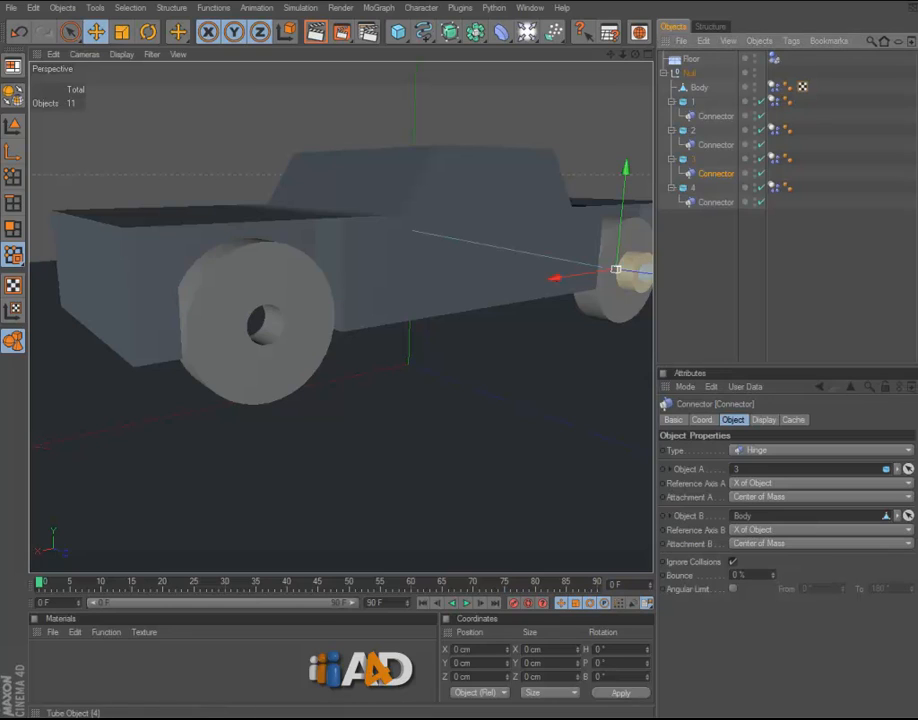
Assign wheel 4 as Object A and Body as Object B of the Connector under wheel 4
left_click(716, 202)
left_click(908, 469)
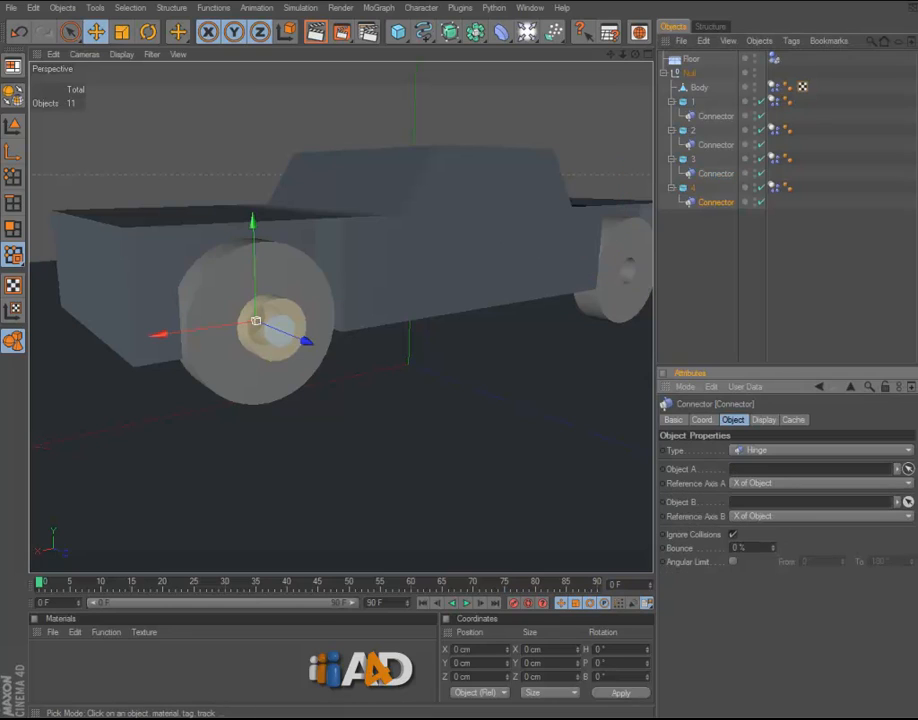
left_click(693, 188)
left_click(908, 516)
left_click(699, 87)
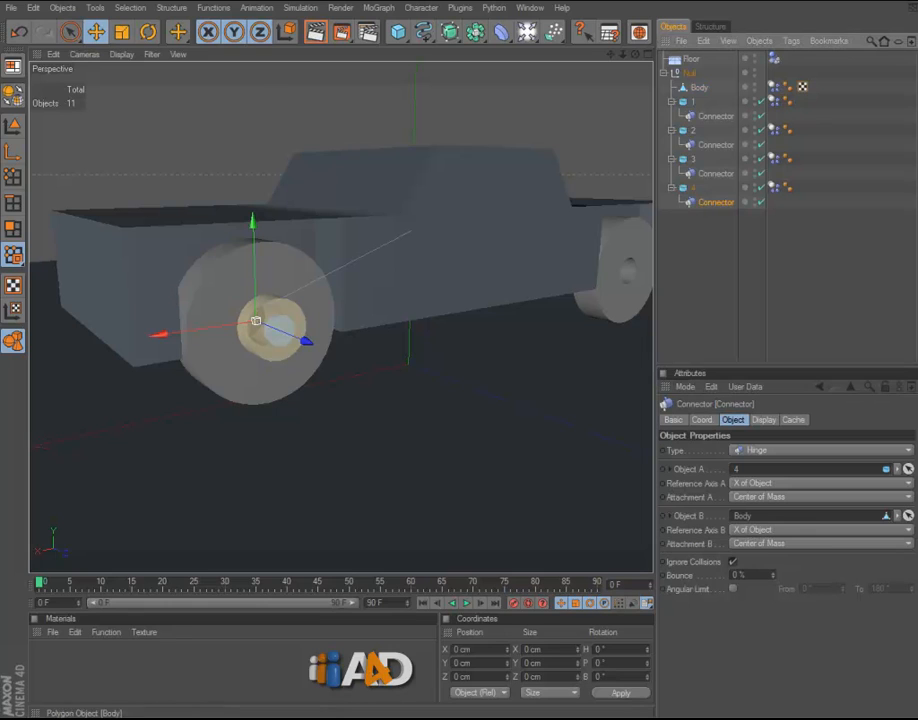
Select the four Connectors together to inspect their links between wheels and body, and clear the selection
scroll(341, 317, "down", 1)
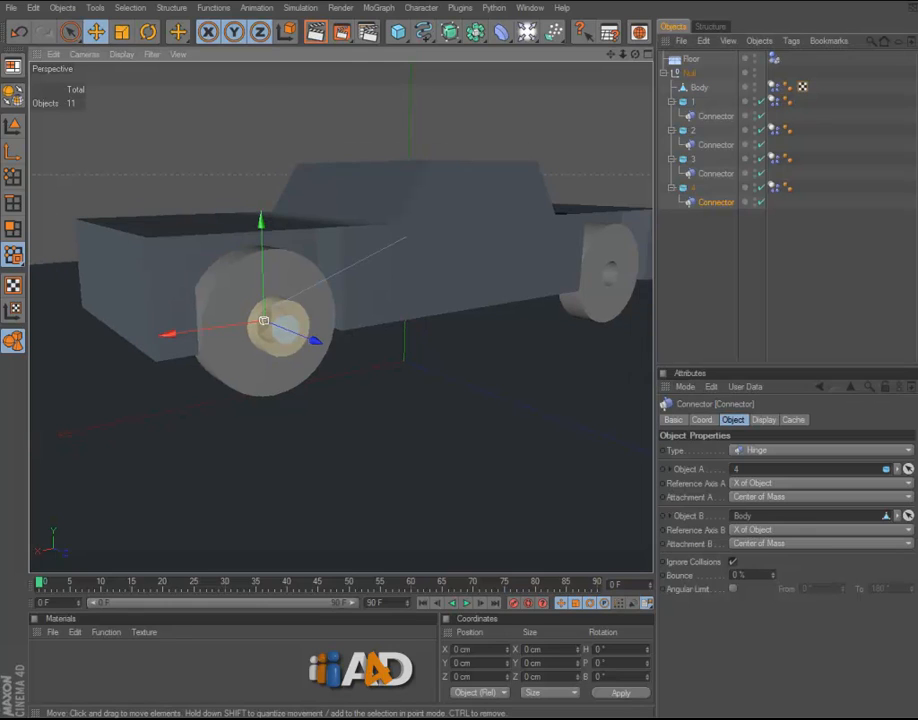
scroll(341, 317, "down", 4)
left_click_drag(341, 317, 350, 420, "alt")
left_click_drag(726, 315, 733, 115)
middle_click_drag(394, 215, 384, 325, "alt")
left_click_drag(382, 318, 392, 232, "alt")
left_click(722, 288)
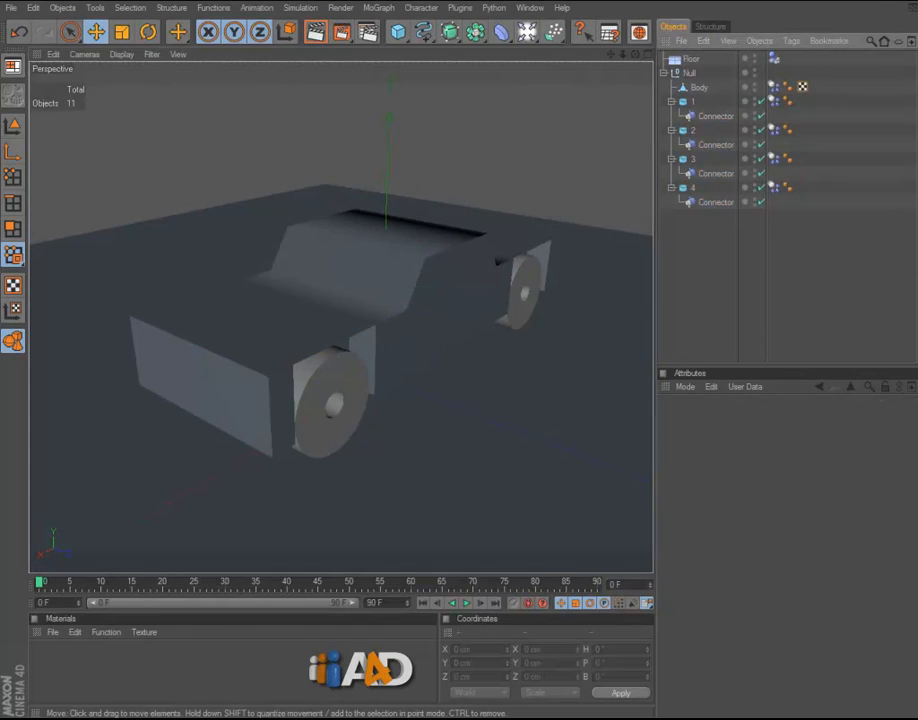
Play the simulation to check how the connected wheels hold to the body, and rewind to the first frame
scroll(385, 300, "down", 3)
left_click_drag(385, 300, 380, 260, "alt")
left_click(466, 603)
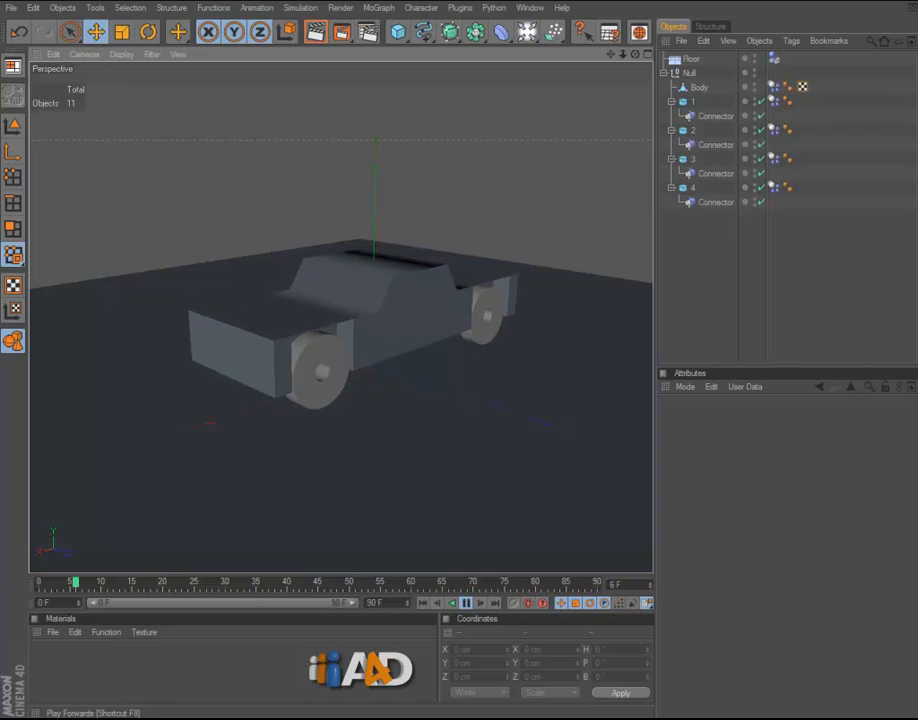
left_click(466, 603)
left_click(423, 603)
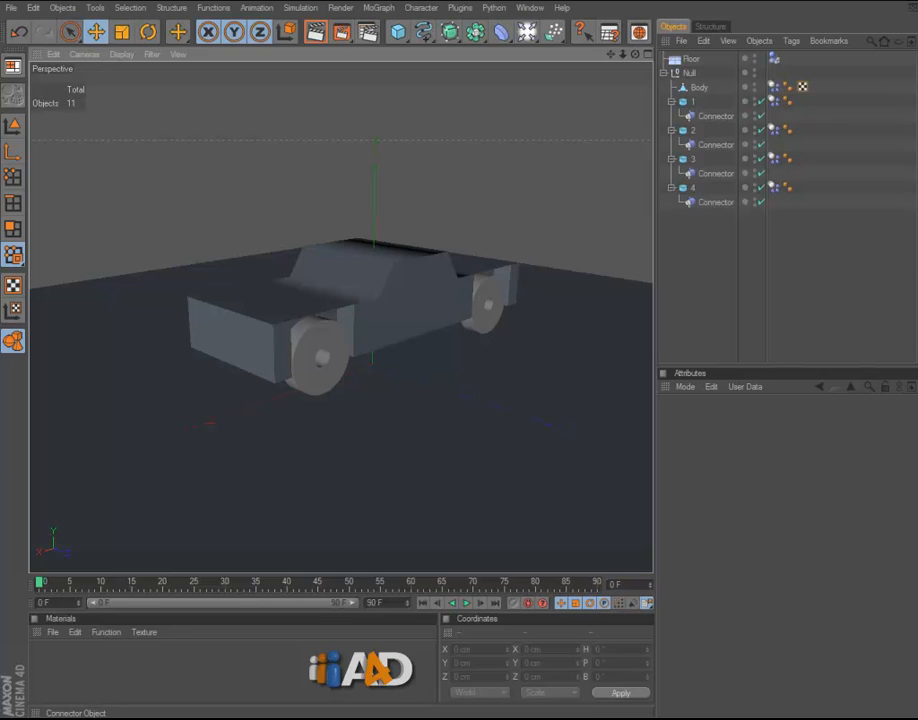
Add a dynamics Motor object and nest it under Body
left_click(300, 7)
mouse_move(307, 39)
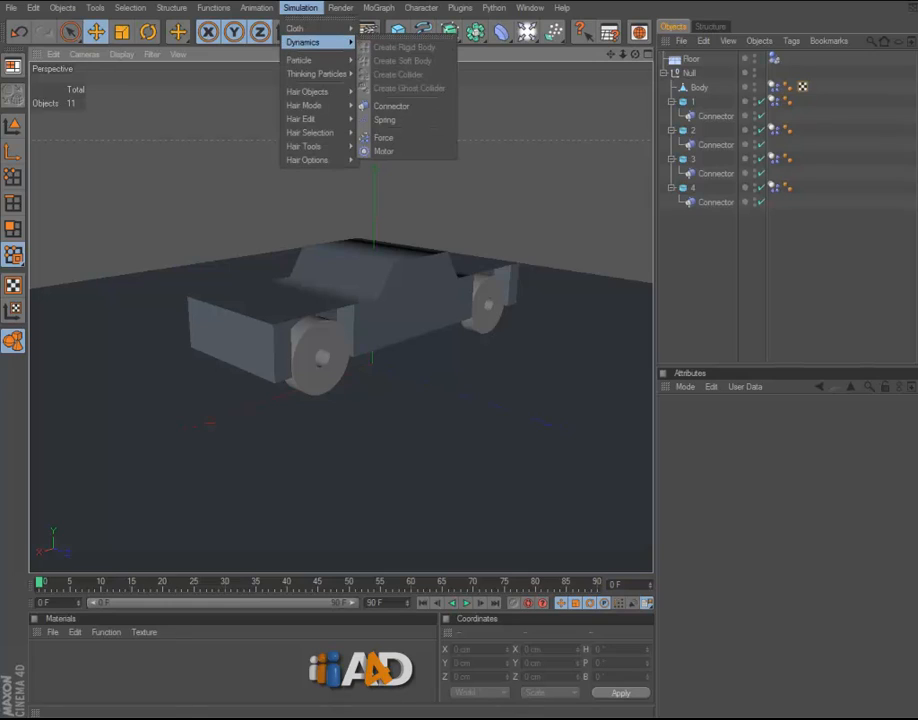
left_click(382, 150)
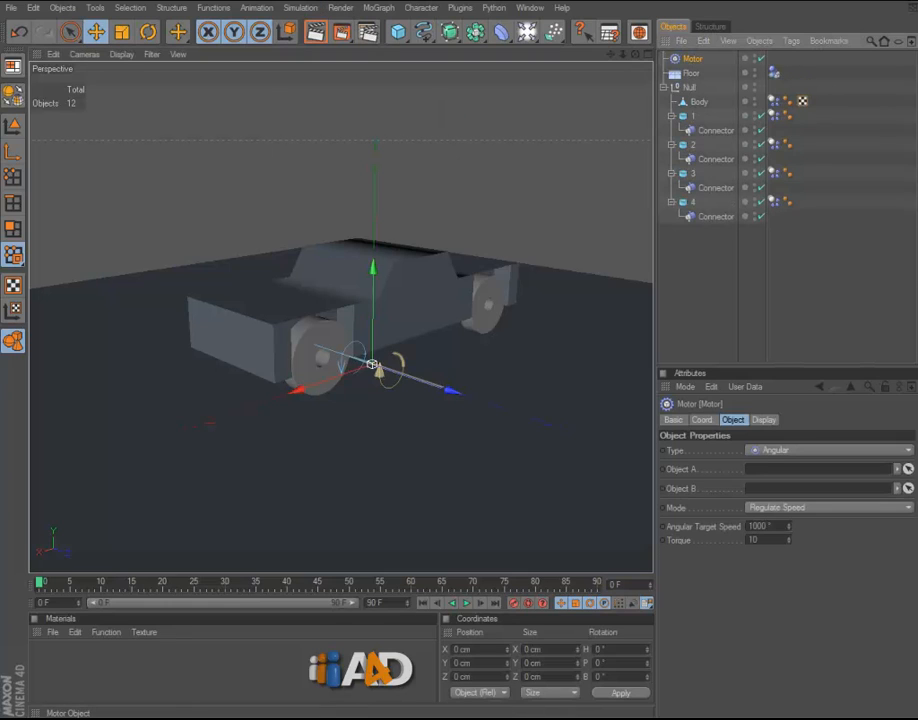
left_click_drag(692, 59, 699, 102)
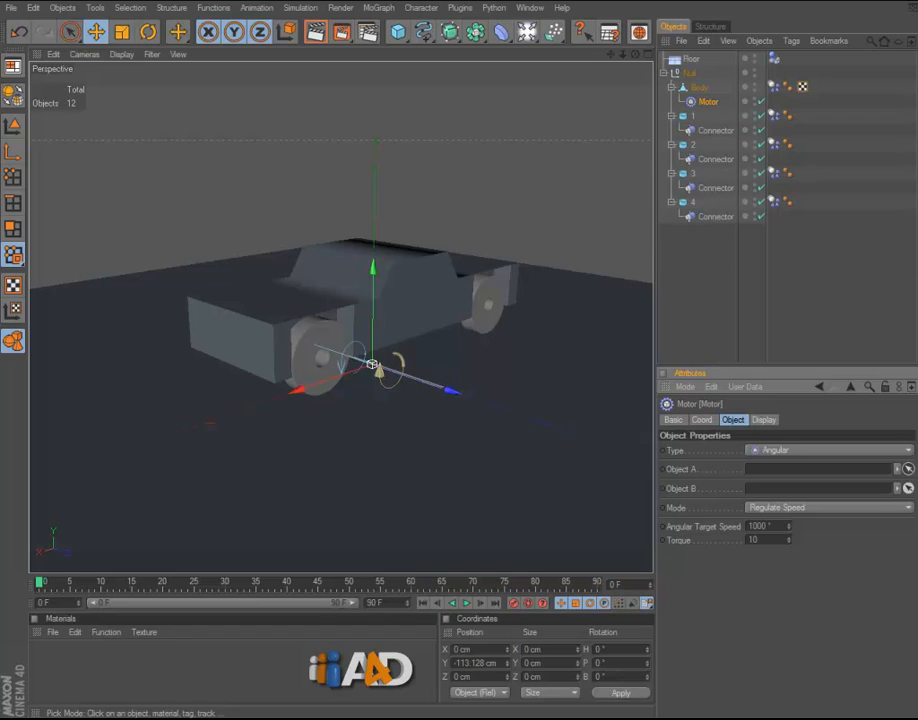
Assign wheel 1 as Object A and Body as Object B of the Motor
left_click(692, 116)
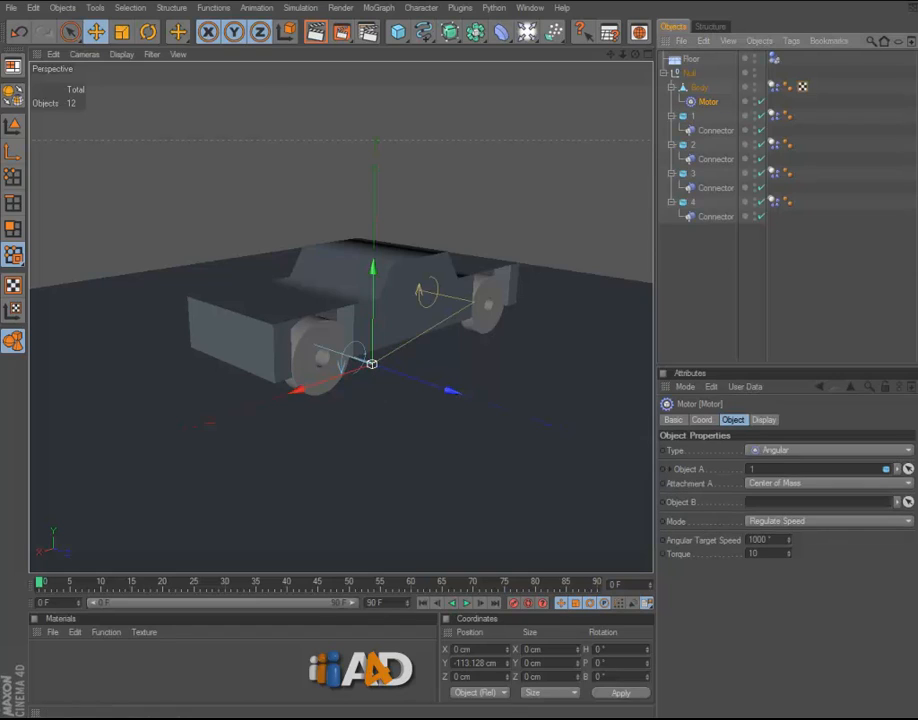
left_click(699, 88)
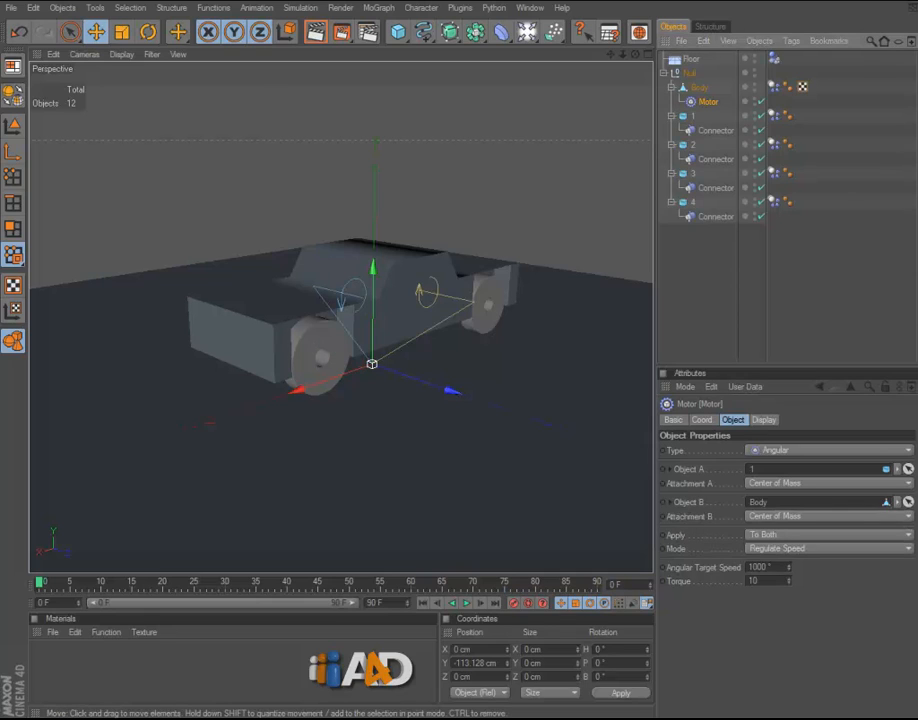
Play the simulation and examine wheel 1 from the other side of the car, and rewind to the first frame
left_click(466, 603)
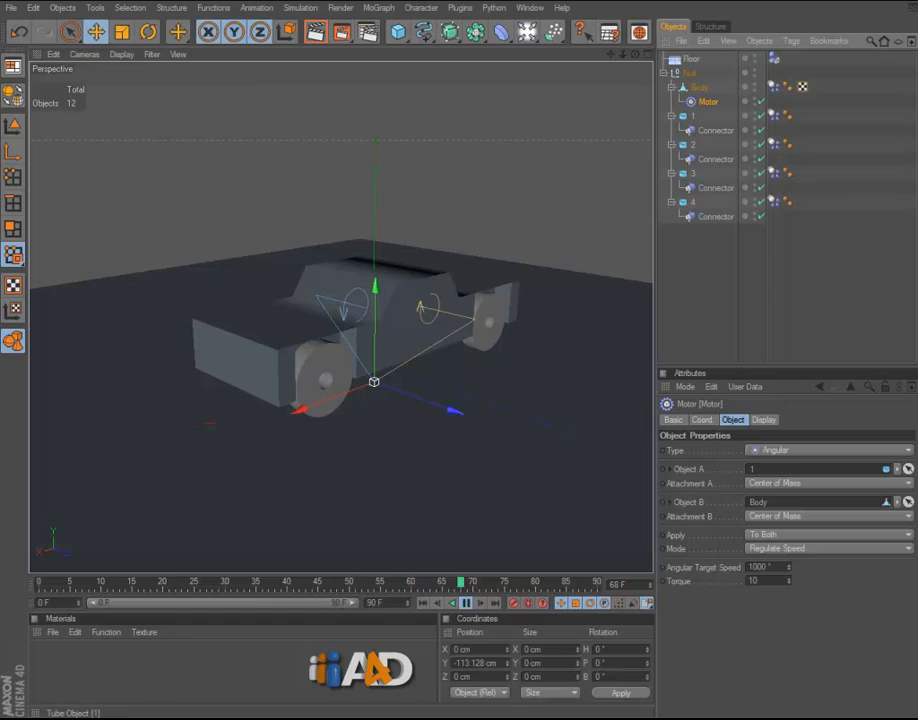
left_click(411, 303)
left_click_drag(635, 54, 640, 110)
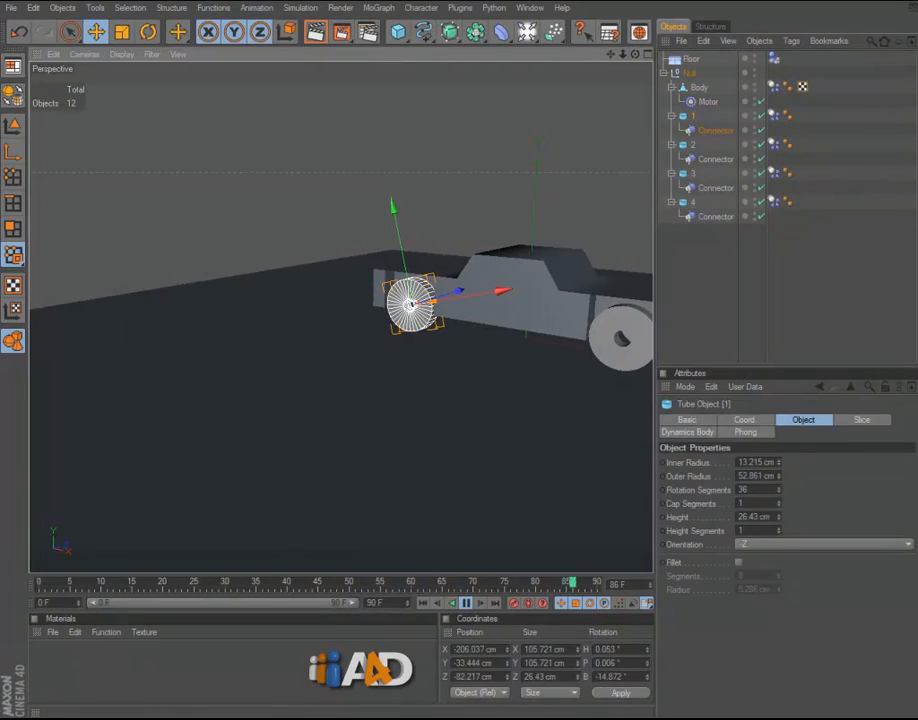
left_click_drag(611, 54, 424, 92)
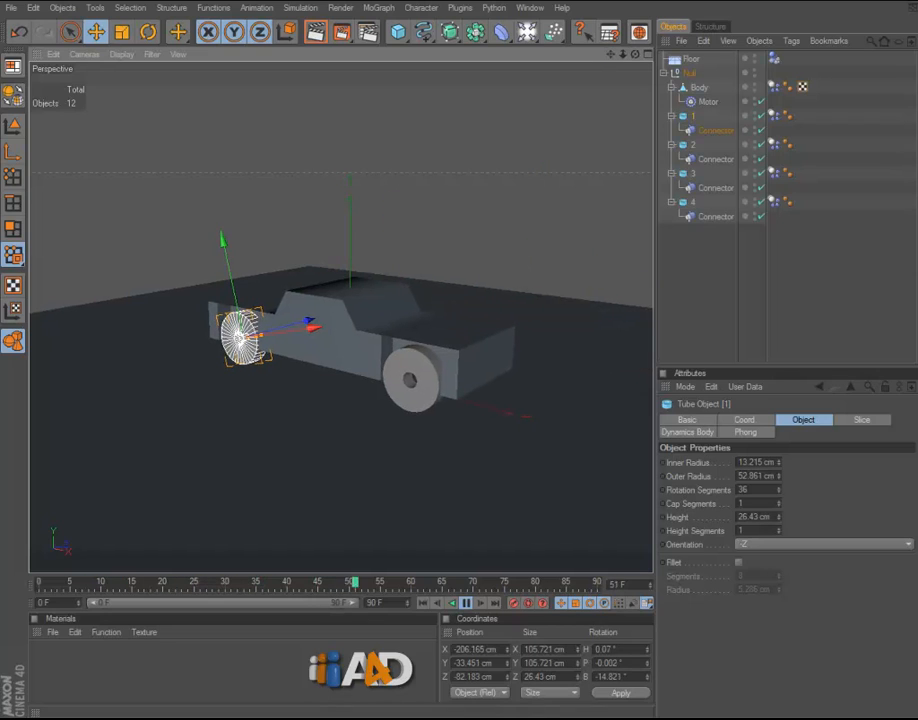
left_click(466, 603)
left_click(422, 603)
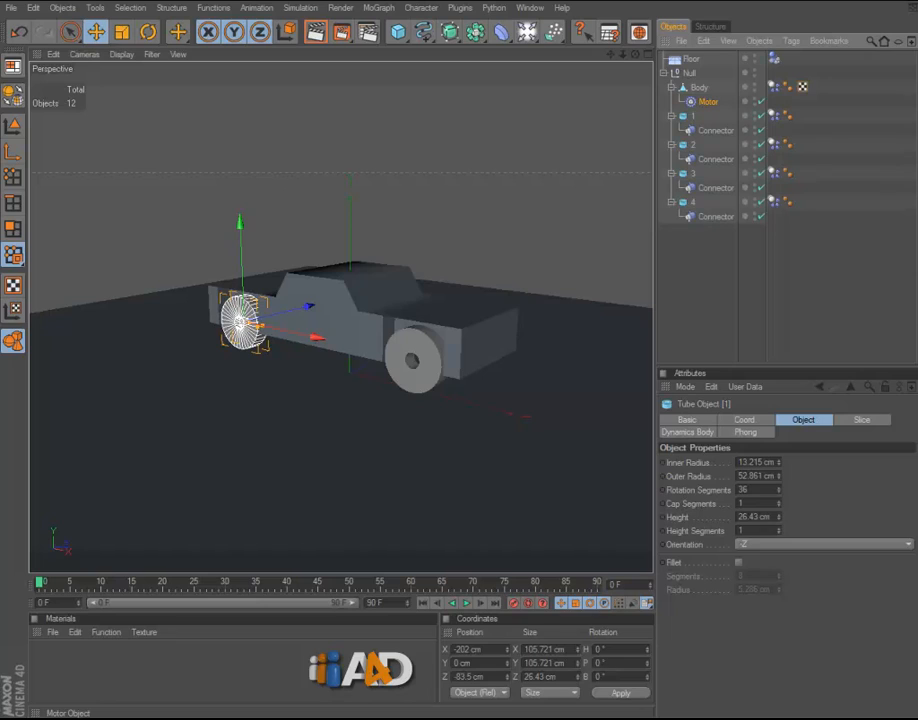
Duplicate the Motor under Body and assign wheel 2 as the copy's Object A
left_click_drag(708, 102, 708, 109, "ctrl")
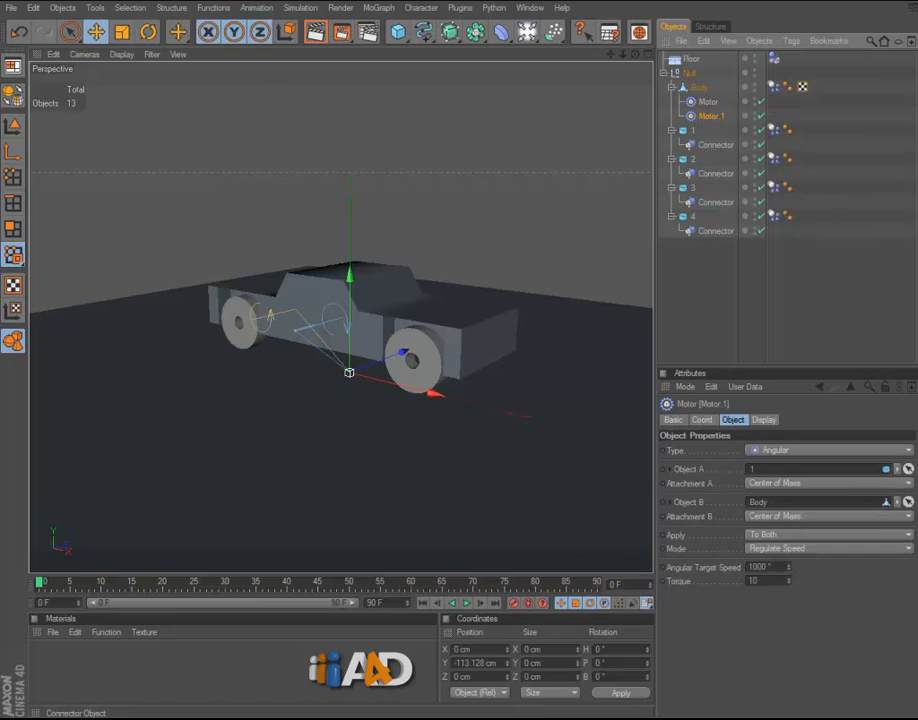
left_click_drag(693, 159, 793, 469)
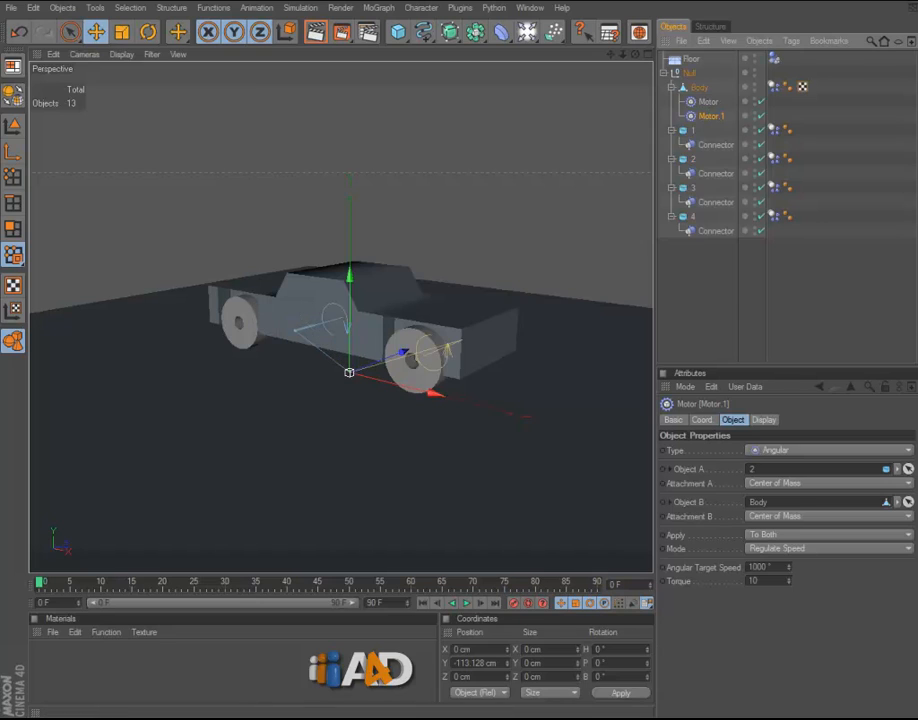
left_click(710, 290)
Play the simulation with wheels 1 and 2 selected to check whether the motors turn them
left_click(466, 603)
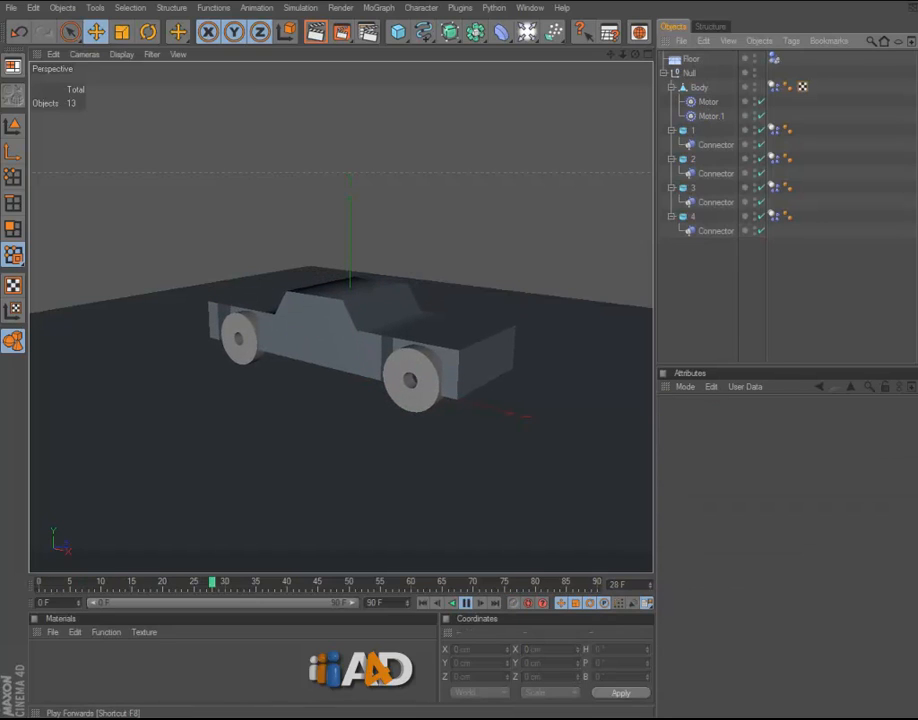
left_click(239, 338)
left_click(411, 377, "shift")
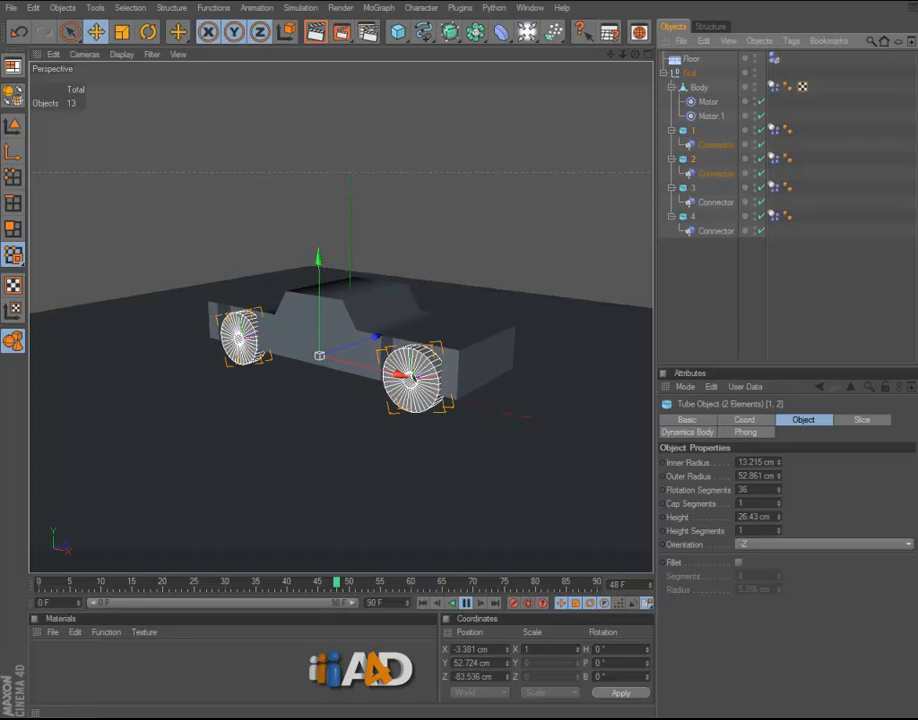
Switch both motors to Apply Force mode and set their torque to 1000
left_click(711, 116)
left_click(708, 102, "shift")
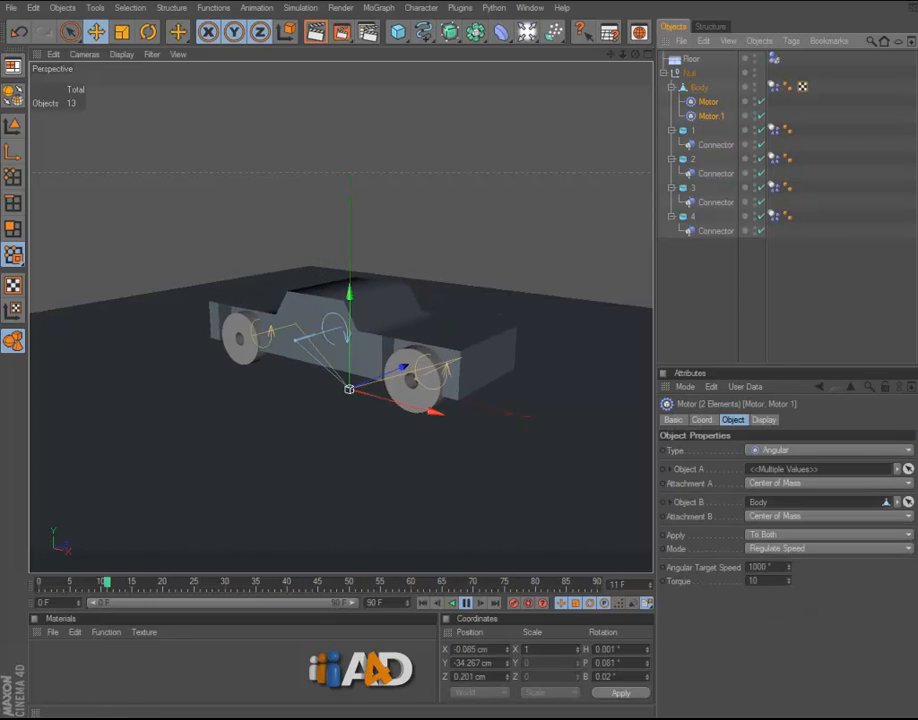
left_click(828, 548)
left_click(800, 576)
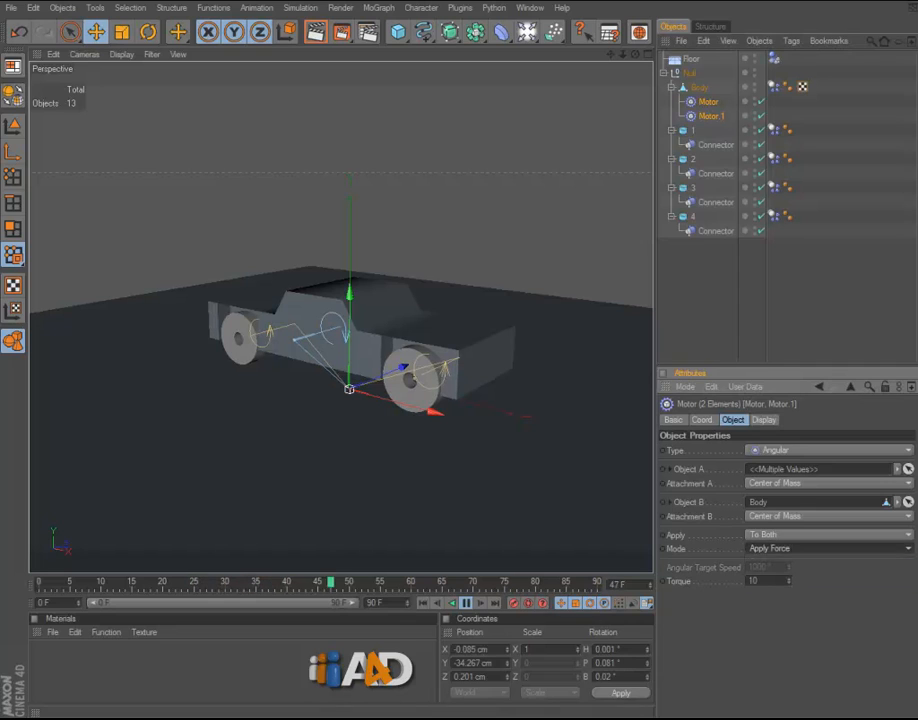
double_click(768, 580)
type("10")
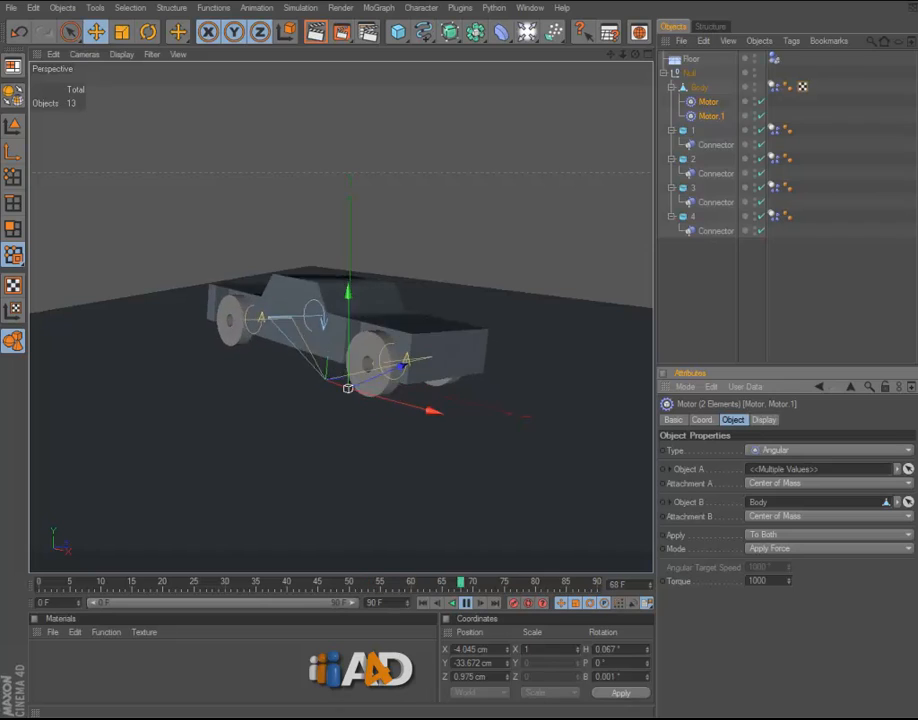
Set the torque of both motors to 200 and select wheel 1 to watch its rotation
double_click(762, 581)
type("1")
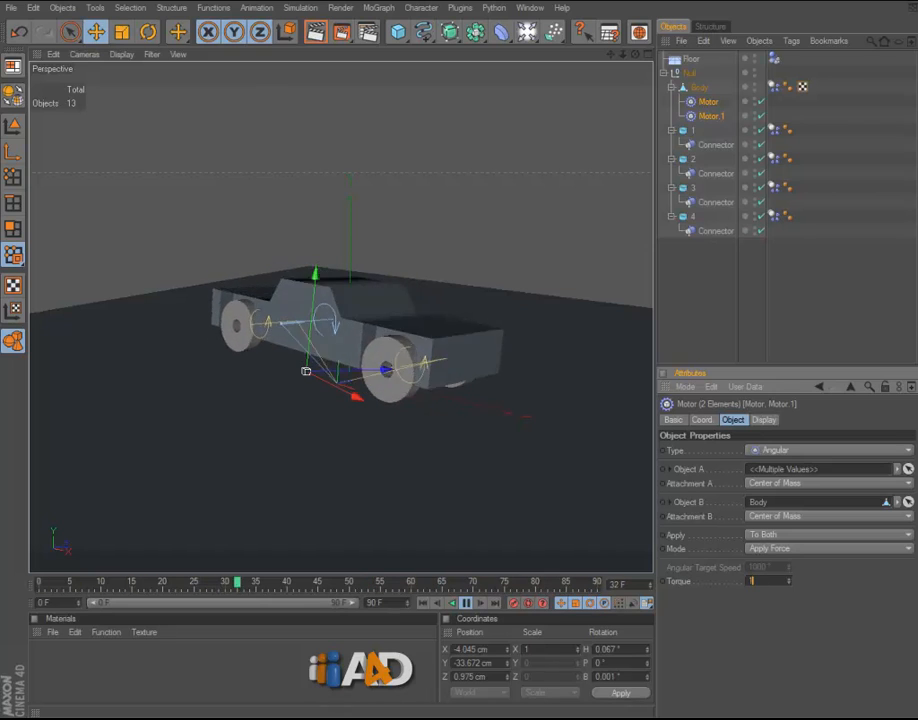
key("Return")
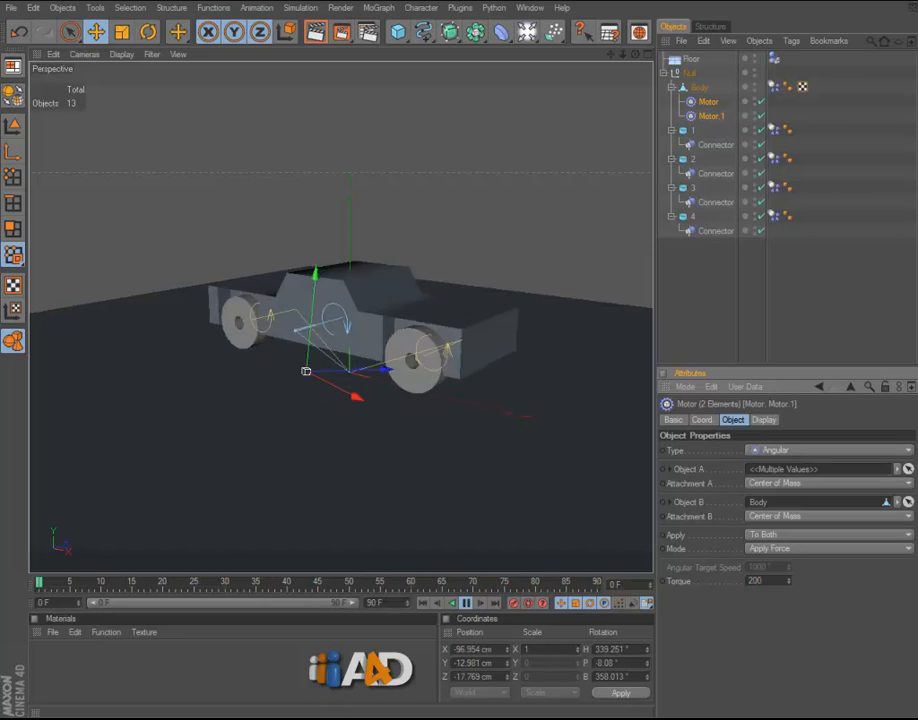
left_click(231, 333)
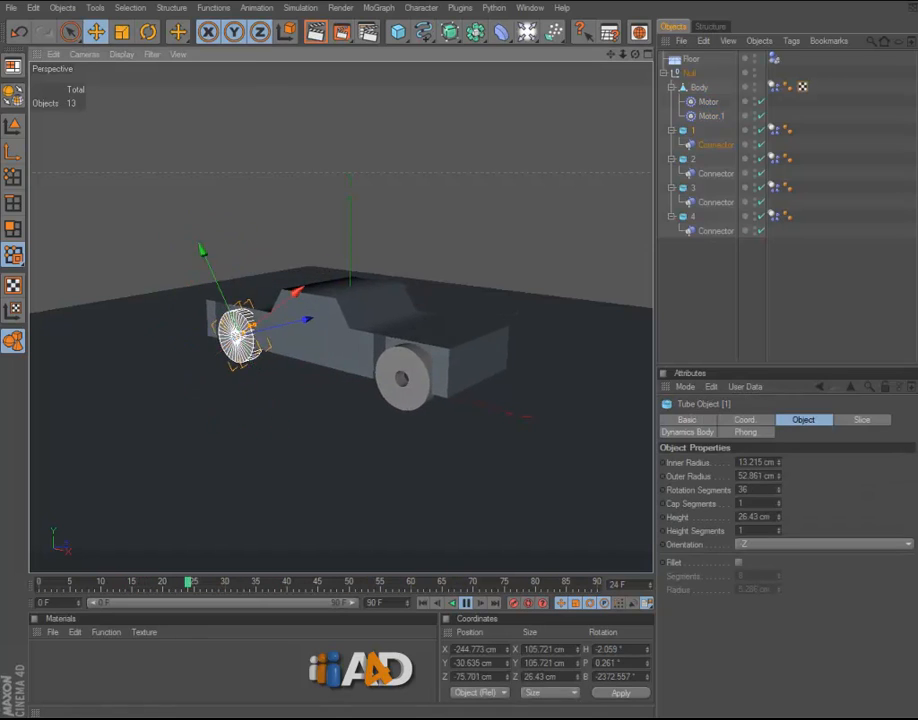
Set the torque of both motors to -1000
left_click(711, 116)
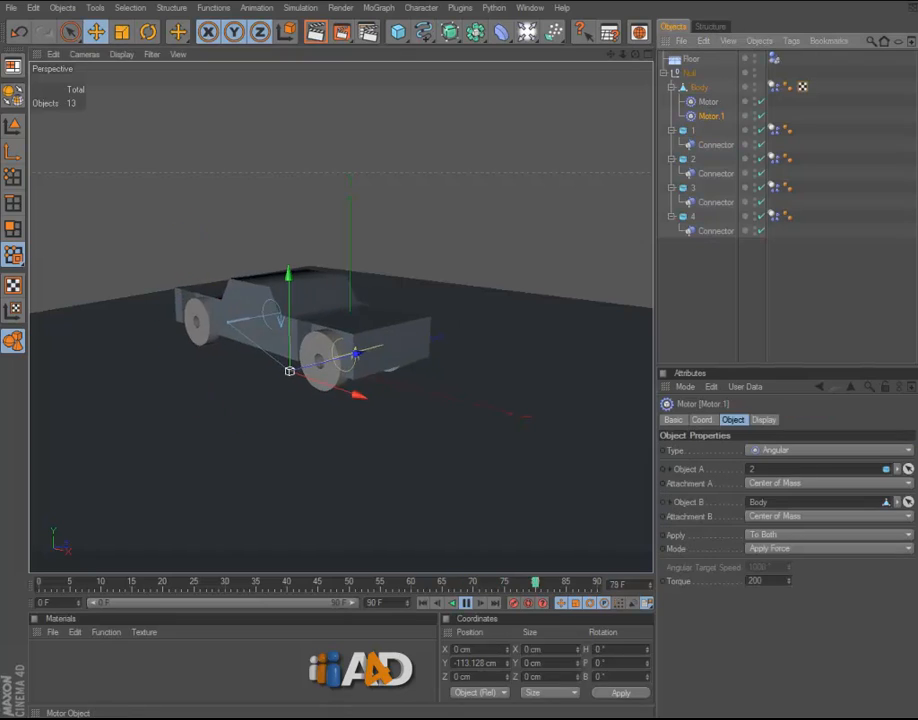
left_click(708, 102, "shift")
double_click(755, 581)
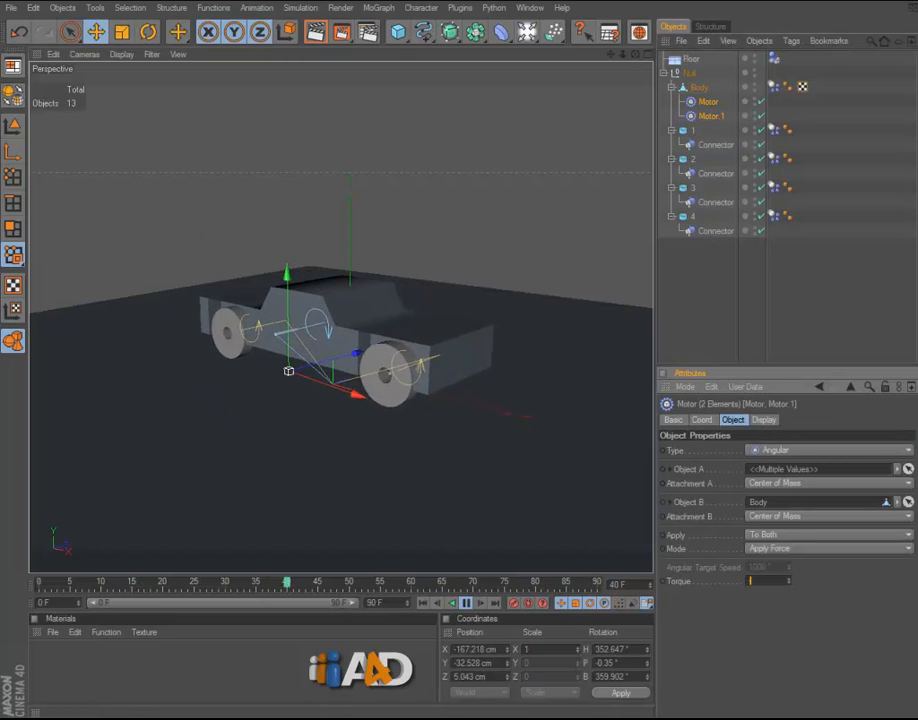
key("Return")
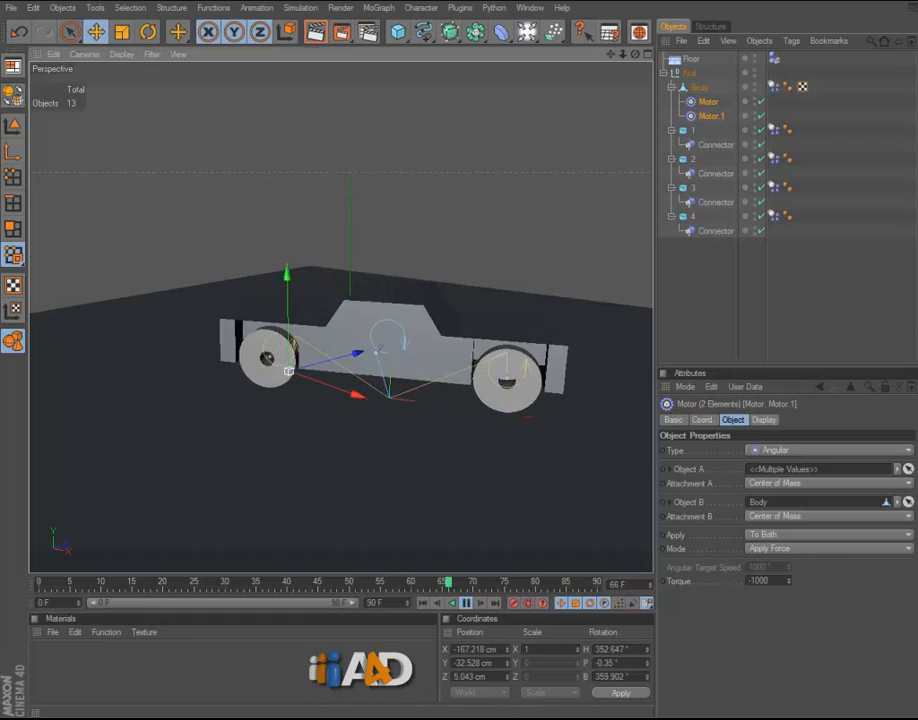
Select wheels 1, 4 and 3 during playback to compare how they move, and rewind to the first frame
left_click(286, 367)
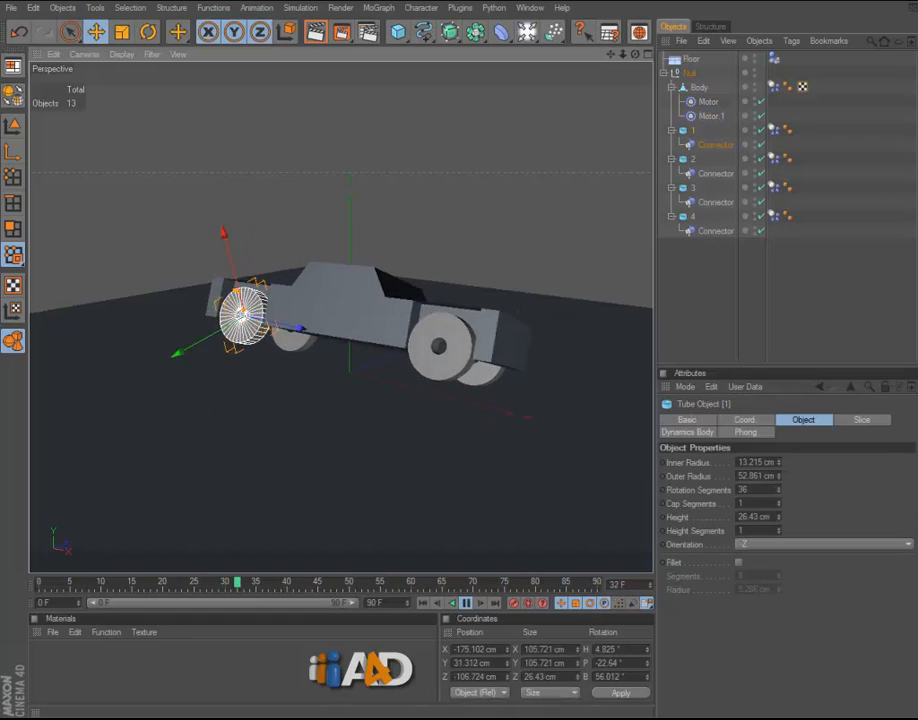
left_click(485, 373)
left_click_drag(485, 373, 205, 402, "alt")
left_click(388, 364)
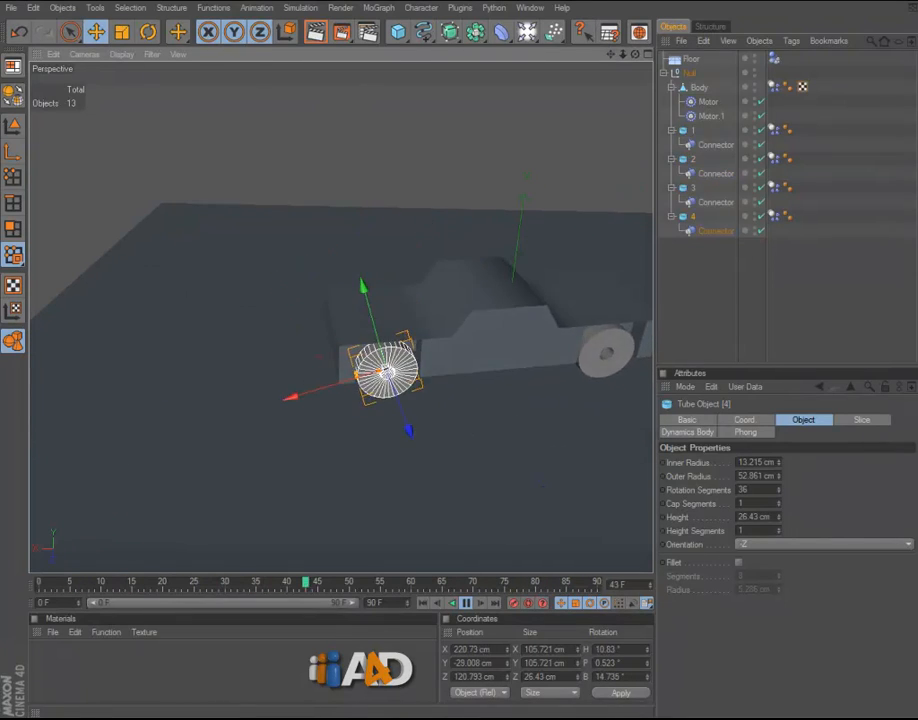
left_click(546, 330)
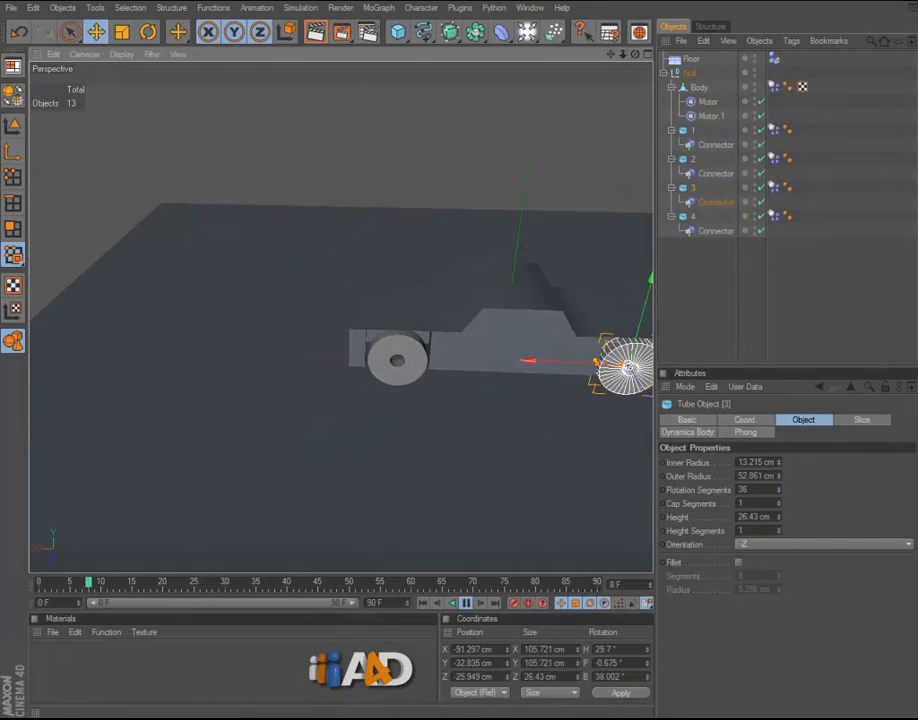
left_click(466, 603)
left_click(422, 603)
Examine both motors and their links to the wheels and body at the first frame
scroll(400, 400, "down", 3)
left_click_drag(400, 400, 600, 370, "alt")
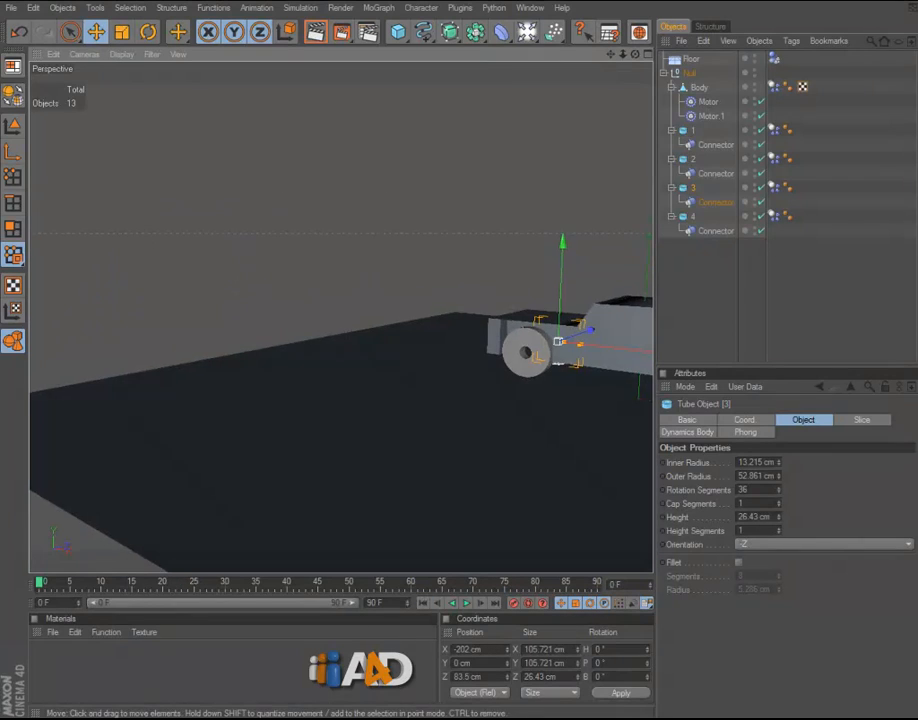
middle_click_drag(600, 370, 310, 365, "alt")
left_click_drag(310, 365, 345, 415, "alt")
left_click(711, 116)
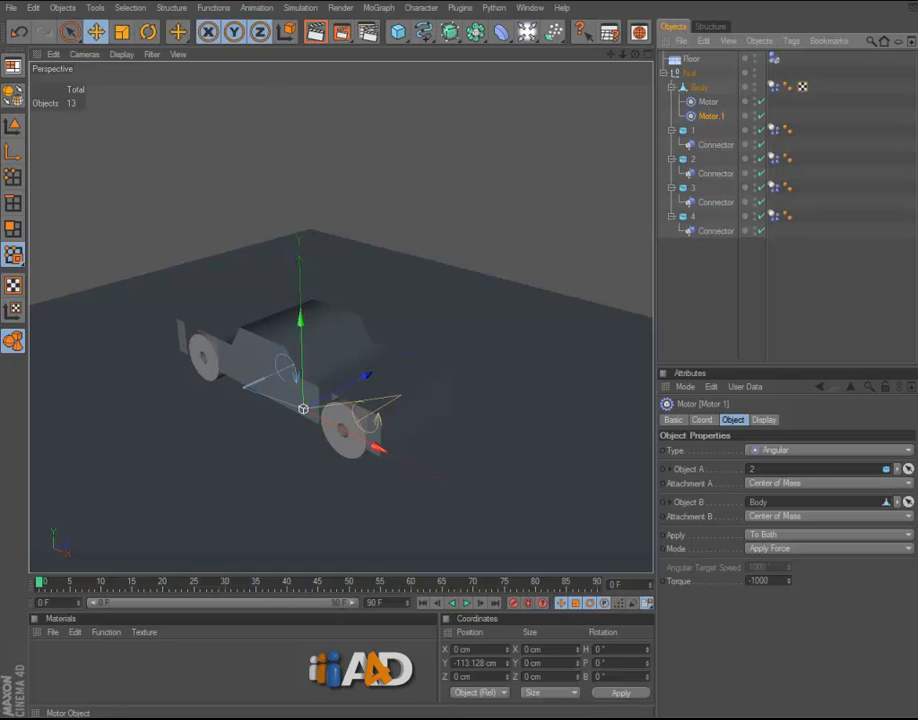
left_click(708, 102, "ctrl")
left_click_drag(400, 400, 420, 325, "alt")
right_click_drag(420, 325, 460, 325, "alt")
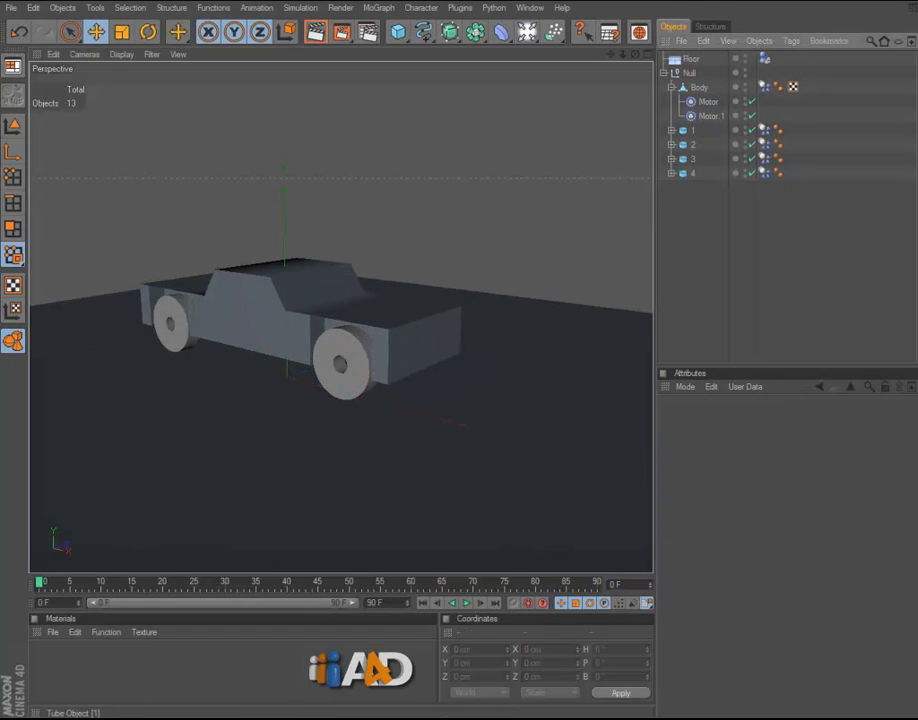
Play the simulation with wheel 1 selected to watch its rotation, and return to the first frame
left_click(172, 328)
left_click(466, 603)
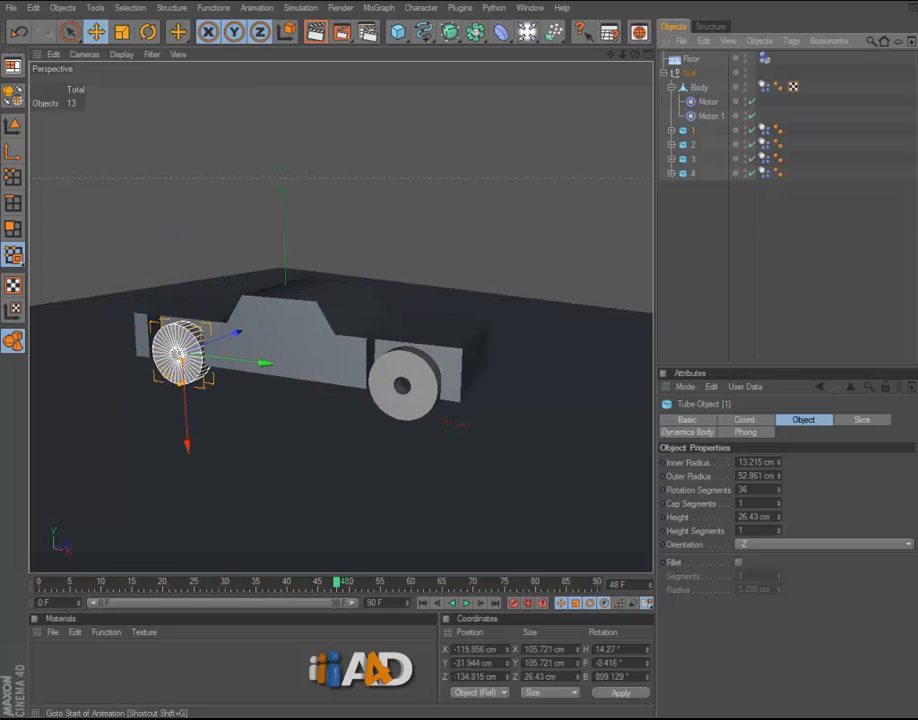
left_click(423, 603)
Assign wheel 3 as Object A of the second motor in place of wheel 2, and clear the selection
left_click(710, 116)
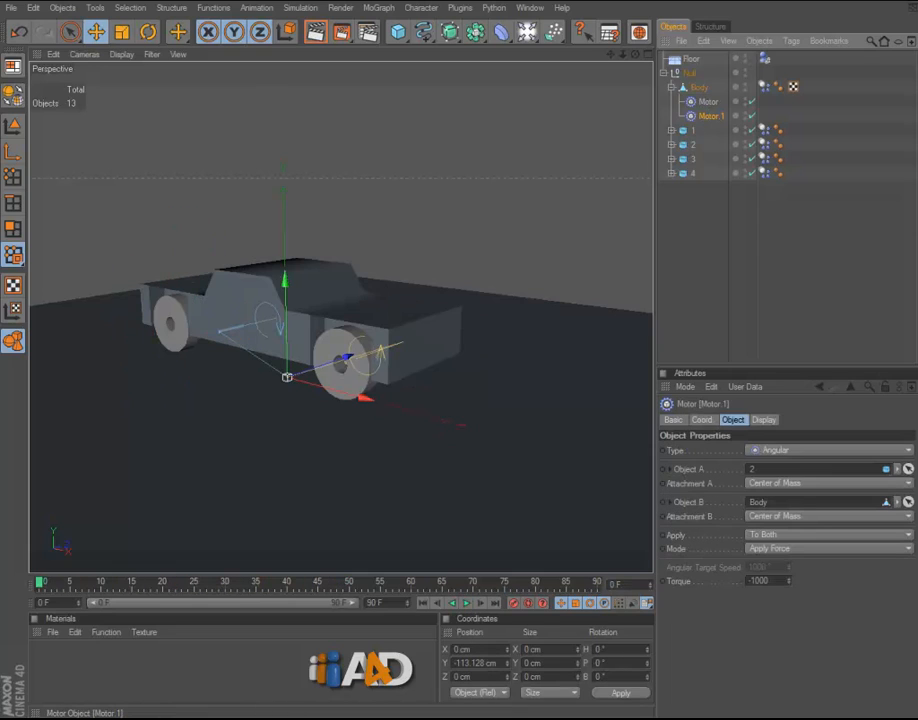
left_click(693, 145)
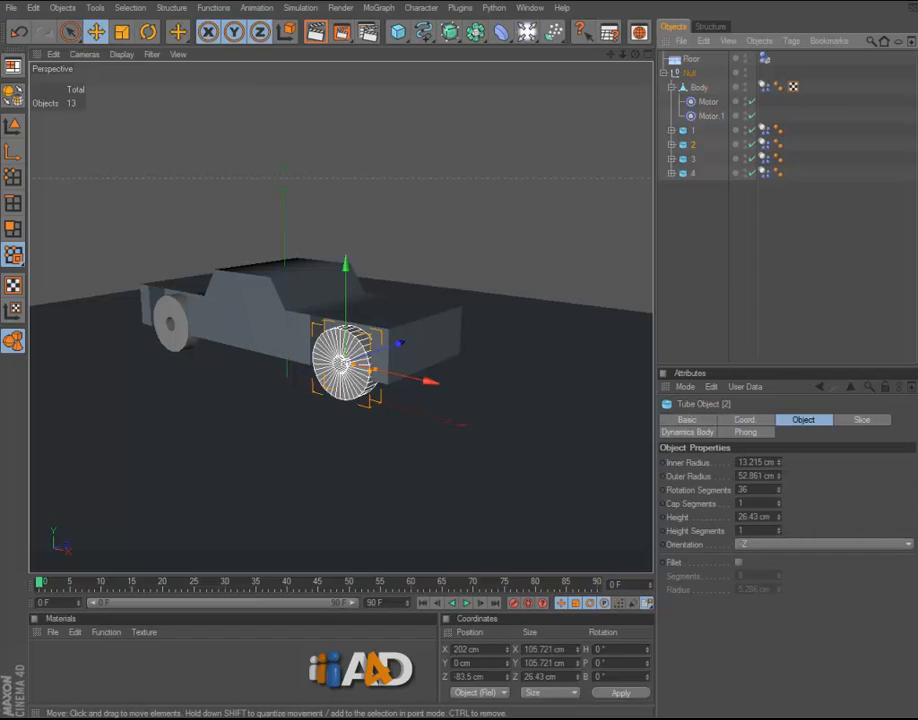
left_click(693, 159)
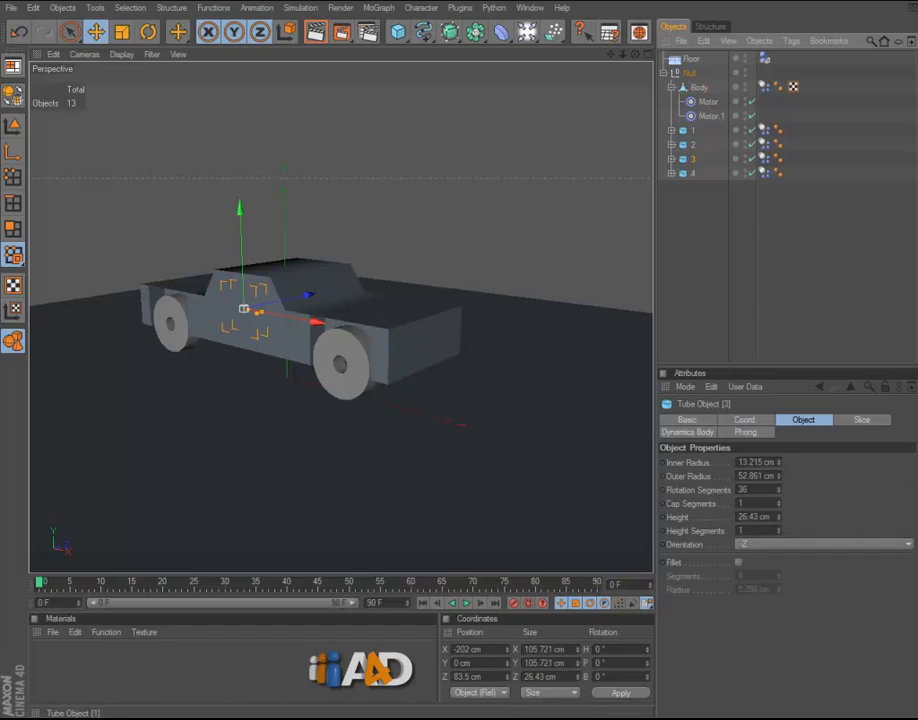
left_click(710, 116)
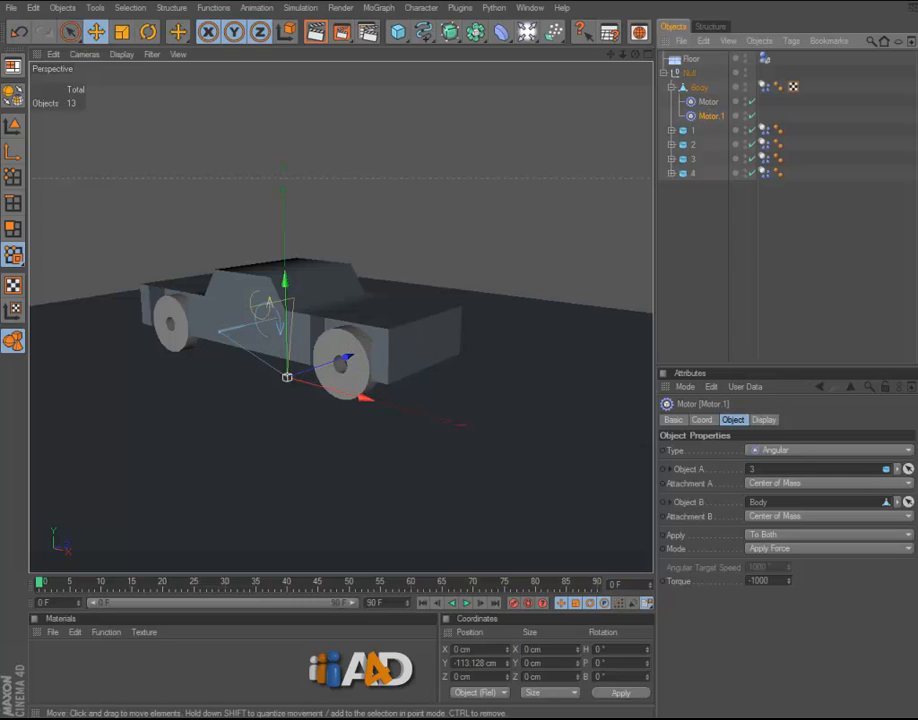
left_click(722, 262)
Play the simulation to check the drive on wheels 1 and 3, and rewind to the first frame
left_click(466, 603)
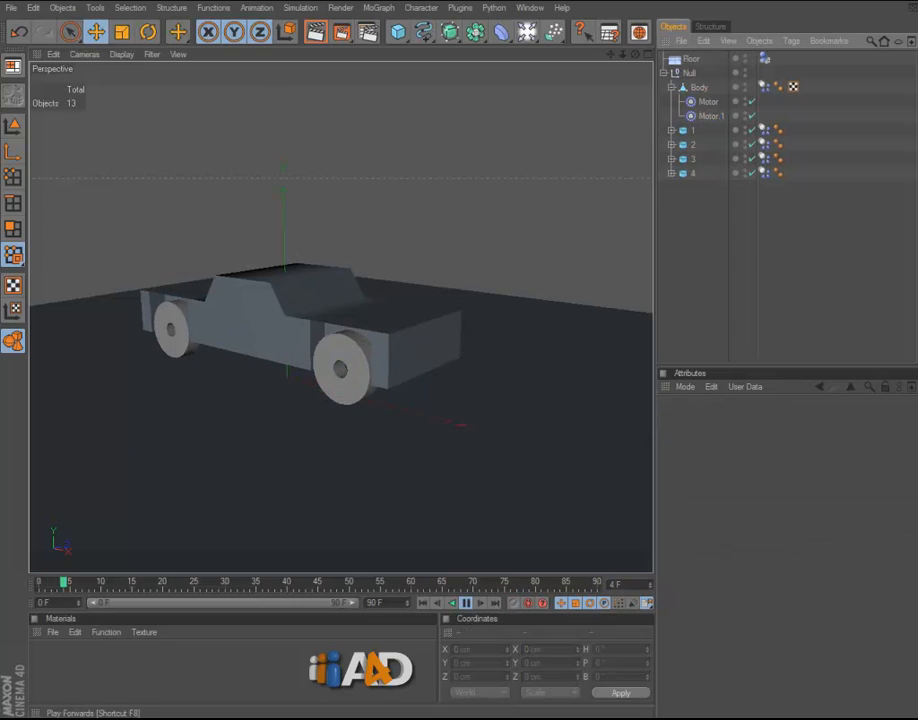
left_click(466, 603)
left_click(423, 603)
left_click_drag(340, 330, 370, 315, "alt")
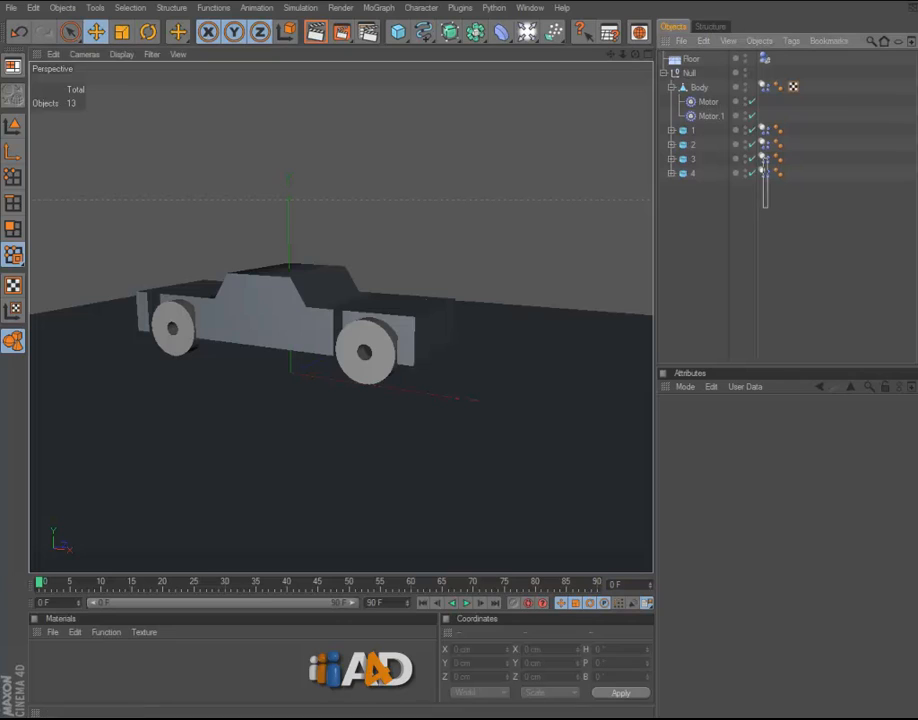
Review the collision settings of the four wheels' Dynamics Body tags together, and play the simulation in a wider view of the floor
left_click_drag(765, 208, 765, 208)
left_click(755, 419)
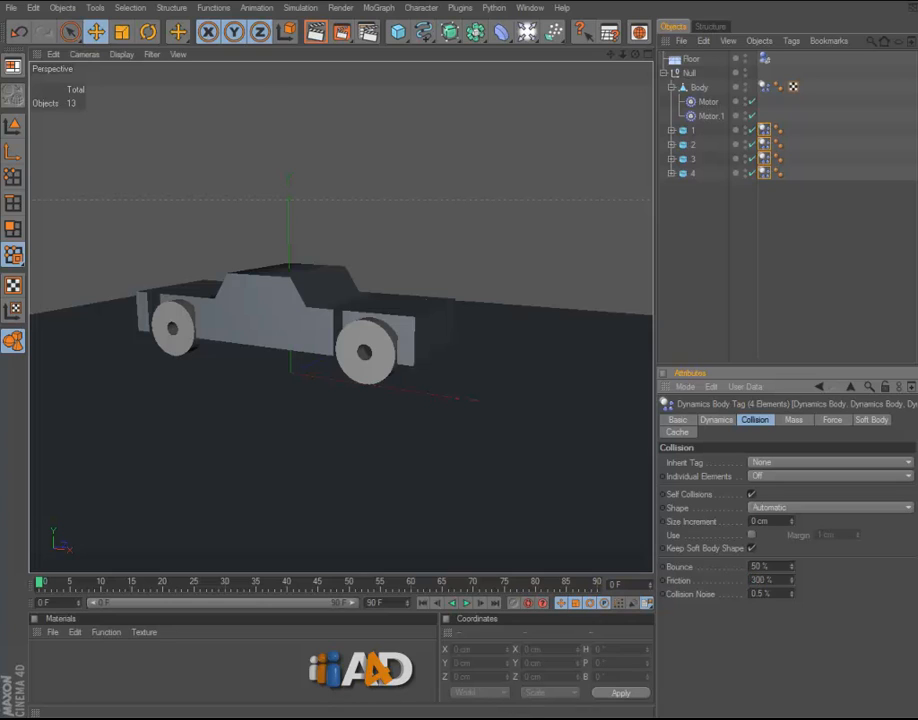
left_click(466, 603)
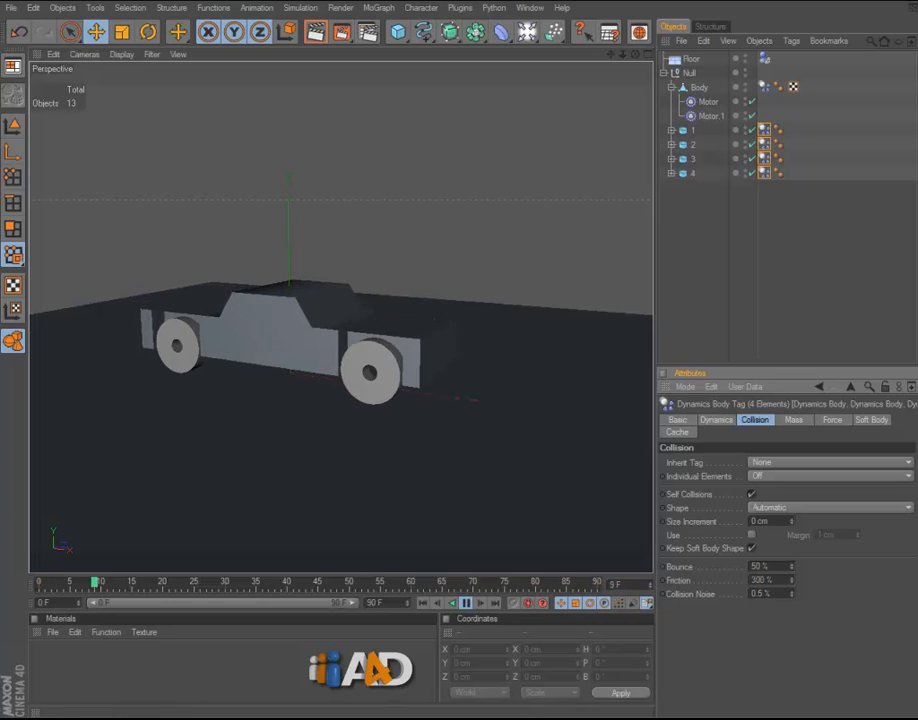
scroll(400, 400, "down", 5)
scroll(341, 318, "down", 2)
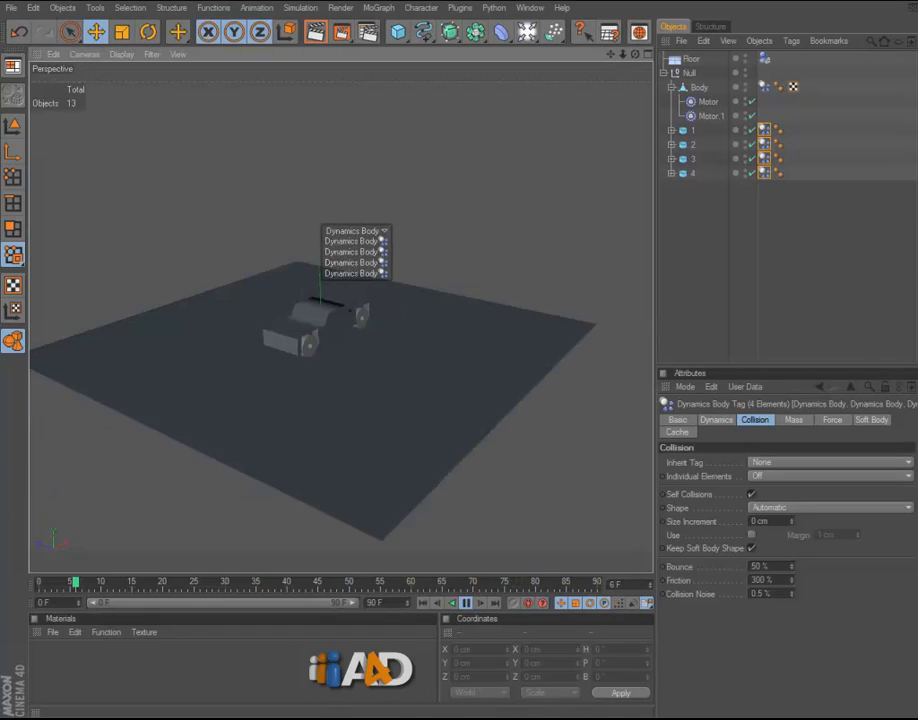
Remove the Dynamics Body display from the viewport, and stop and rewind the simulation to the first frame
right_click(378, 236)
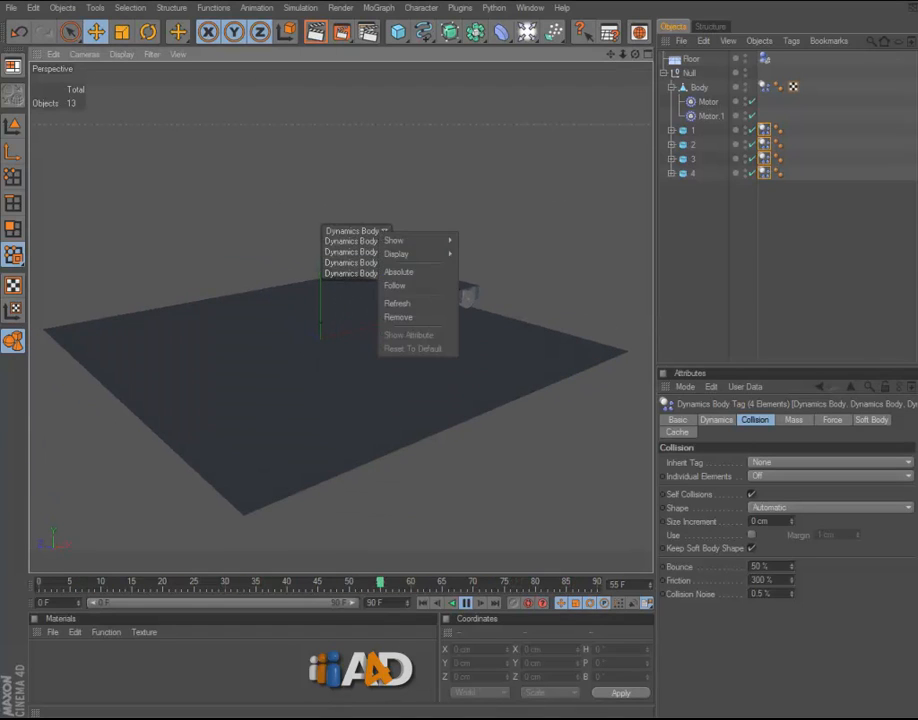
left_click(405, 316)
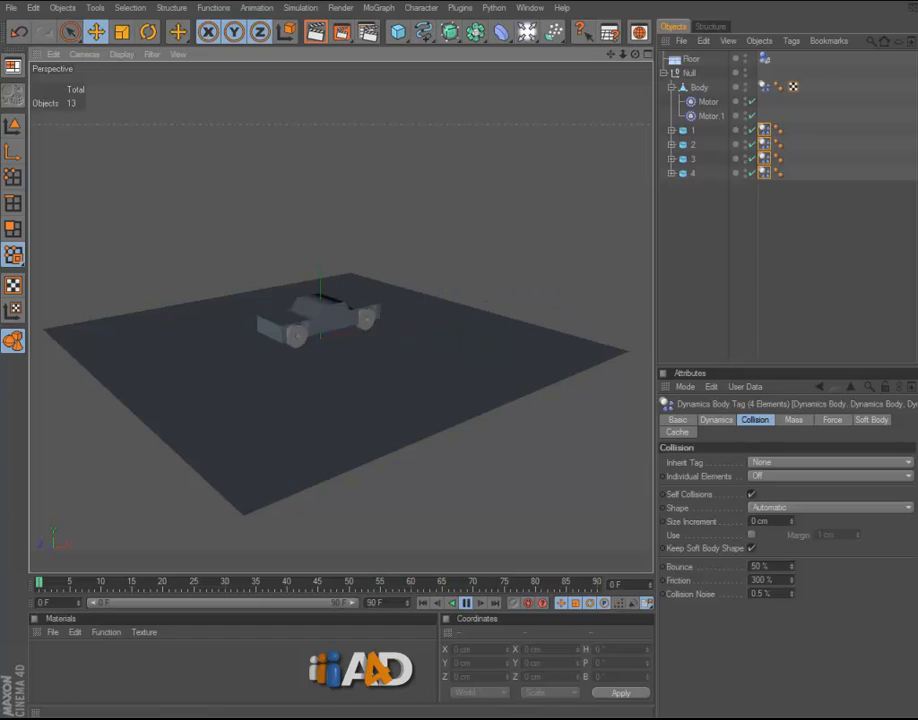
left_click(466, 603)
left_click(423, 603)
Add a Polygon object on the floor ahead of the car and stretch it to about 1410 by 446 cm
scroll(340, 330, "up", 3)
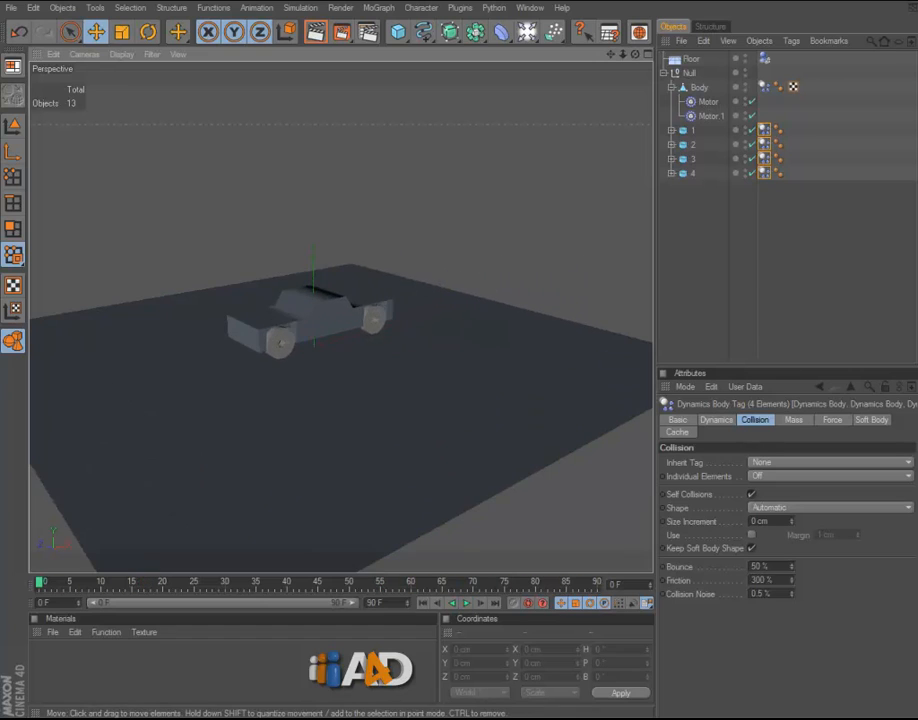
left_click_drag(340, 330, 440, 325, "alt")
scroll(340, 330, "up", 1)
middle_click_drag(530, 360, 336, 377, "alt")
scroll(405, 396, "up", 3)
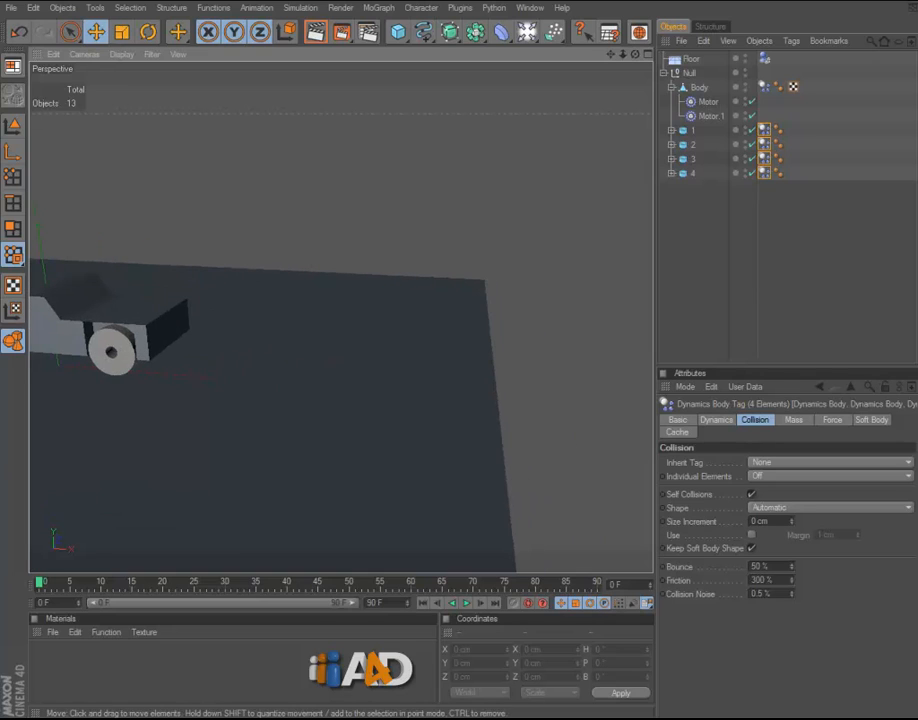
left_click_drag(398, 31, 430, 72)
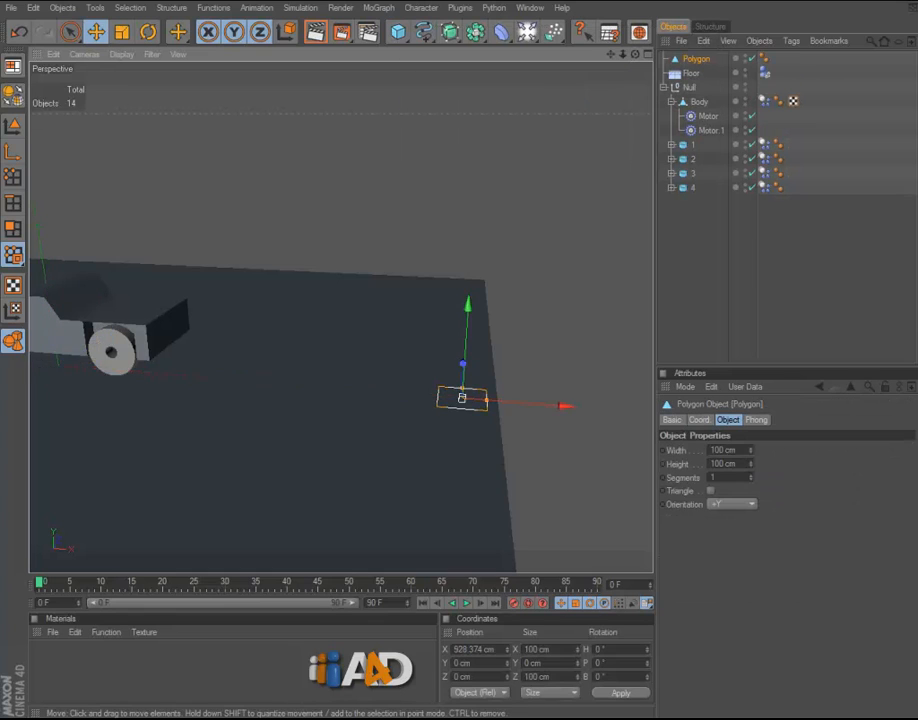
key("F2")
middle_click_drag(500, 300, 189, 360, "alt")
left_click_drag(290, 365, 487, 379)
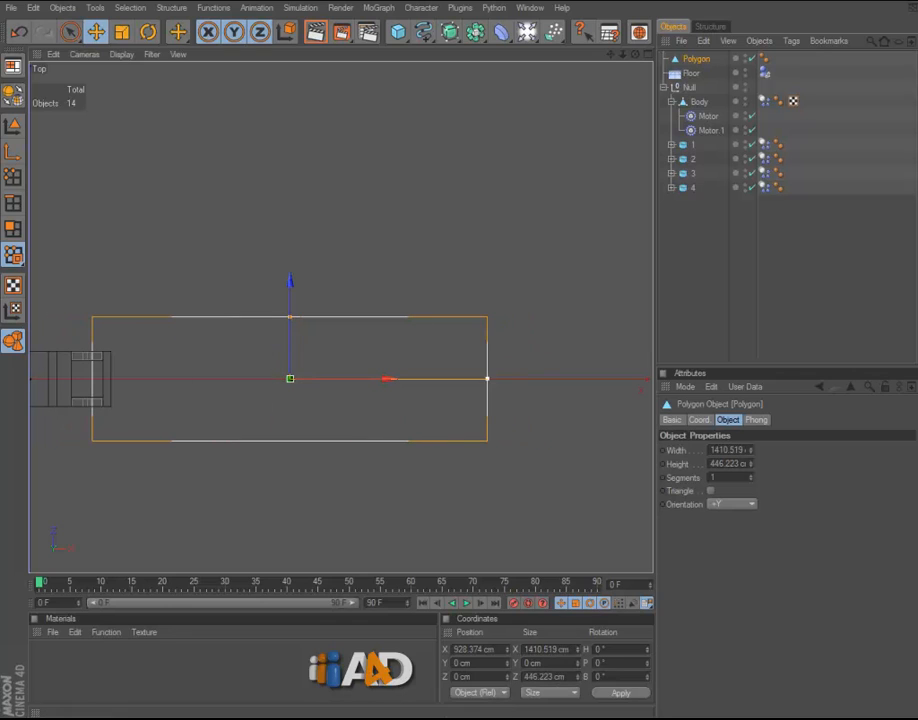
Move the polygon along X away from the car to about 3580 cm
left_click_drag(388, 379, 499, 379)
scroll(499, 379, "down", 3)
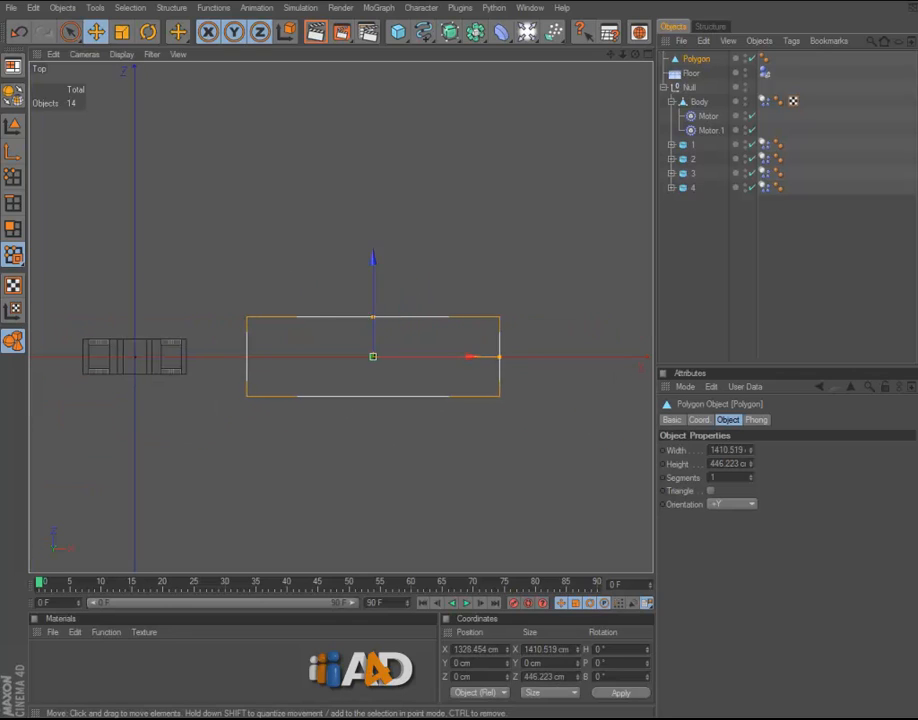
middle_click_drag(472, 356, 422, 356, "alt")
left_click_drag(422, 356, 826, 356)
Set the polygon's segments to 2 and make it editable
key("o")
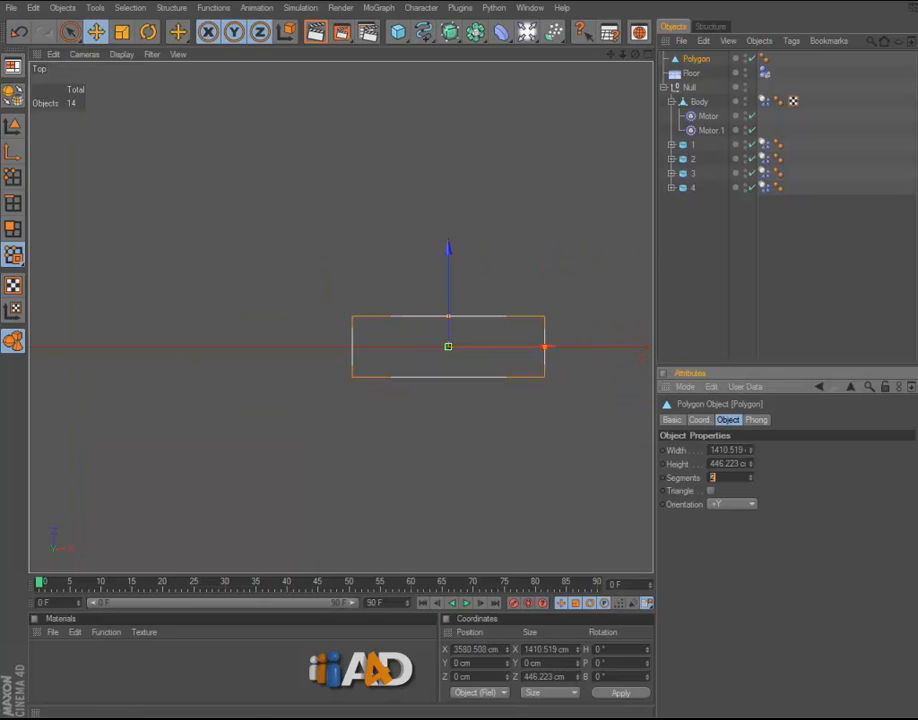
key("c")
left_click(68, 31)
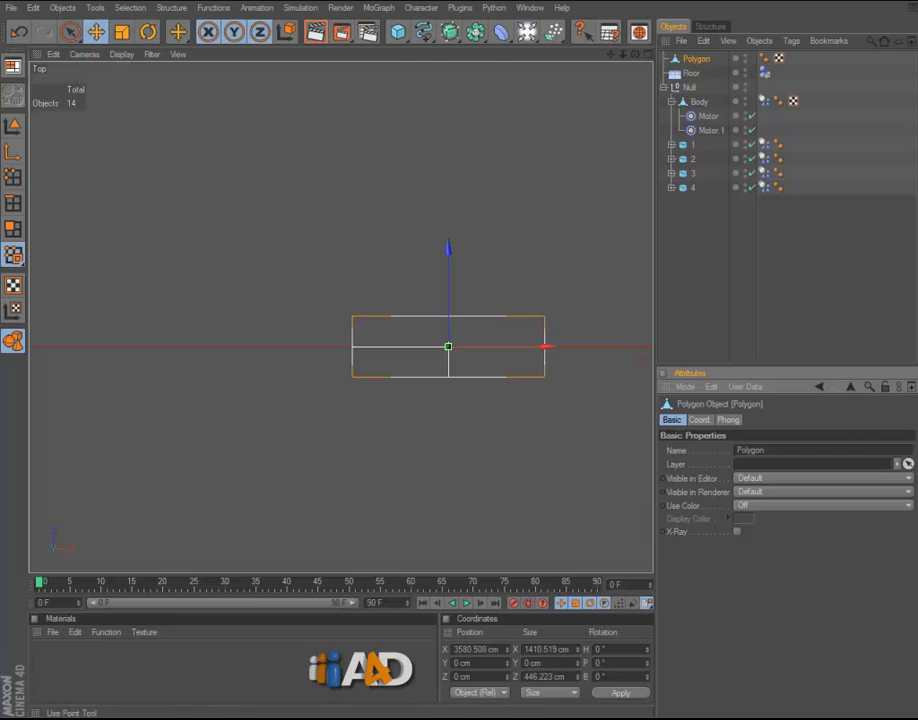
Select all four faces of the polygon and extrude them with an offset of 0 cm
key("F5")
key("F1")
key("o")
scroll(340, 317, "down", 1)
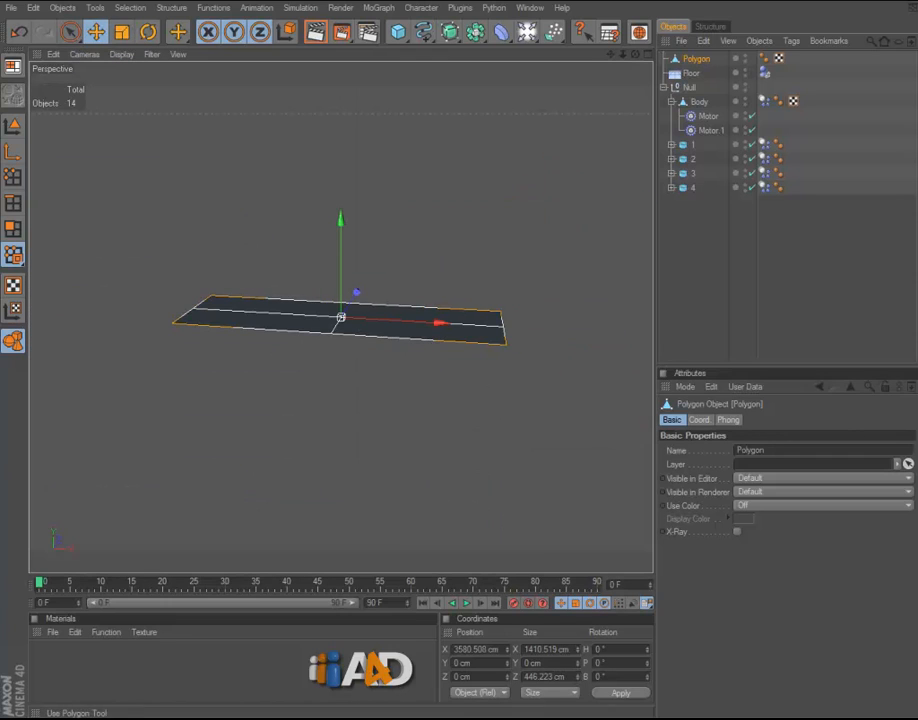
left_click(13, 229)
left_click_drag(195, 265, 255, 318, "alt")
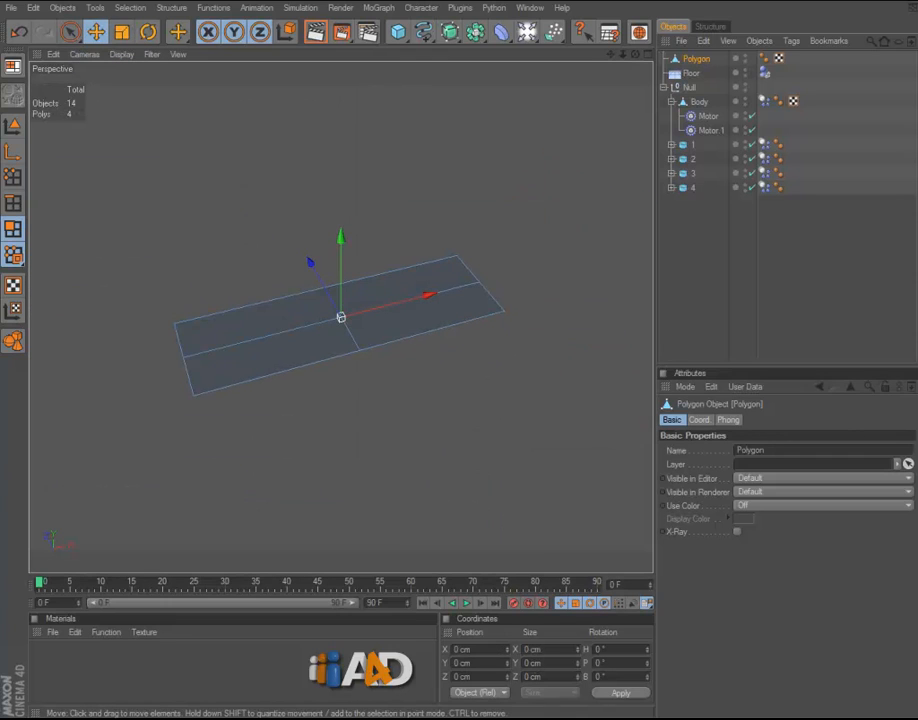
key("ctrl+a")
key("d")
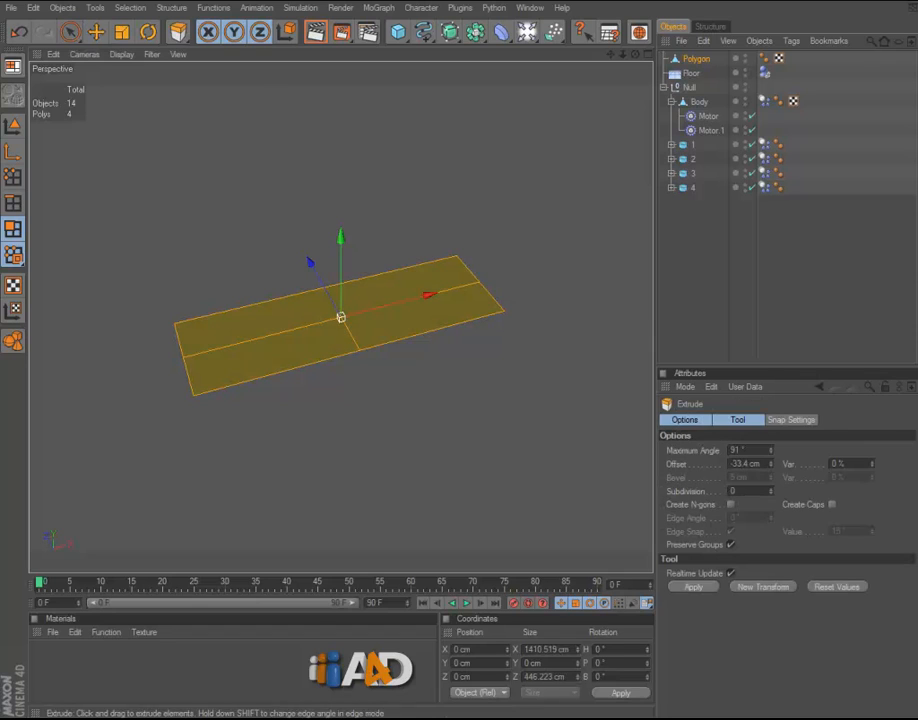
double_click(745, 464)
type("0")
key("Return")
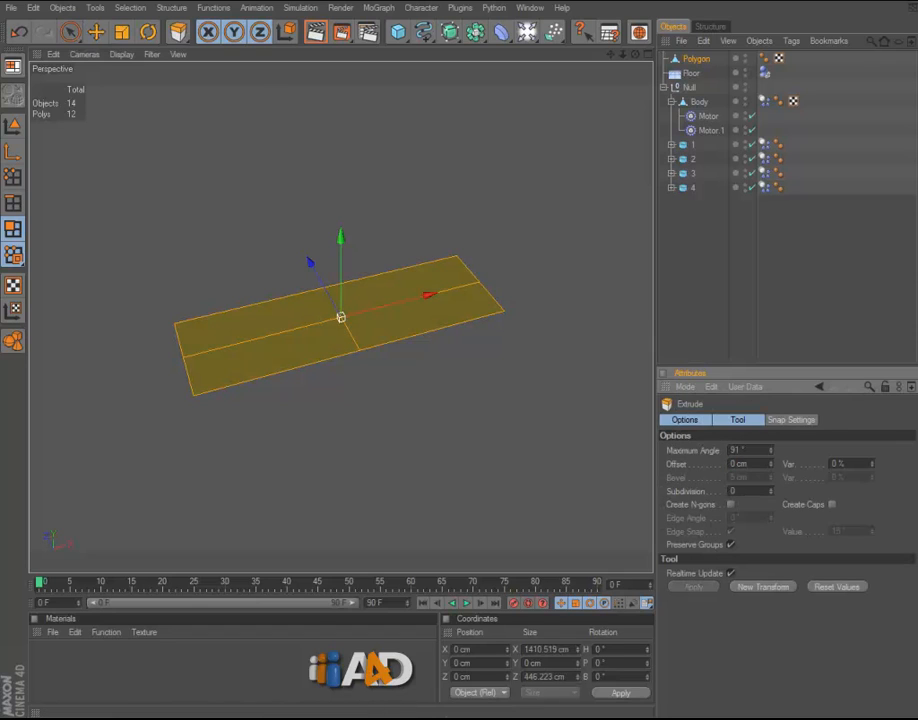
Convert the face selection to points, deselect those at the end nearest the car, and raise the rest to about 390 cm
left_click(70, 32)
left_click(13, 178)
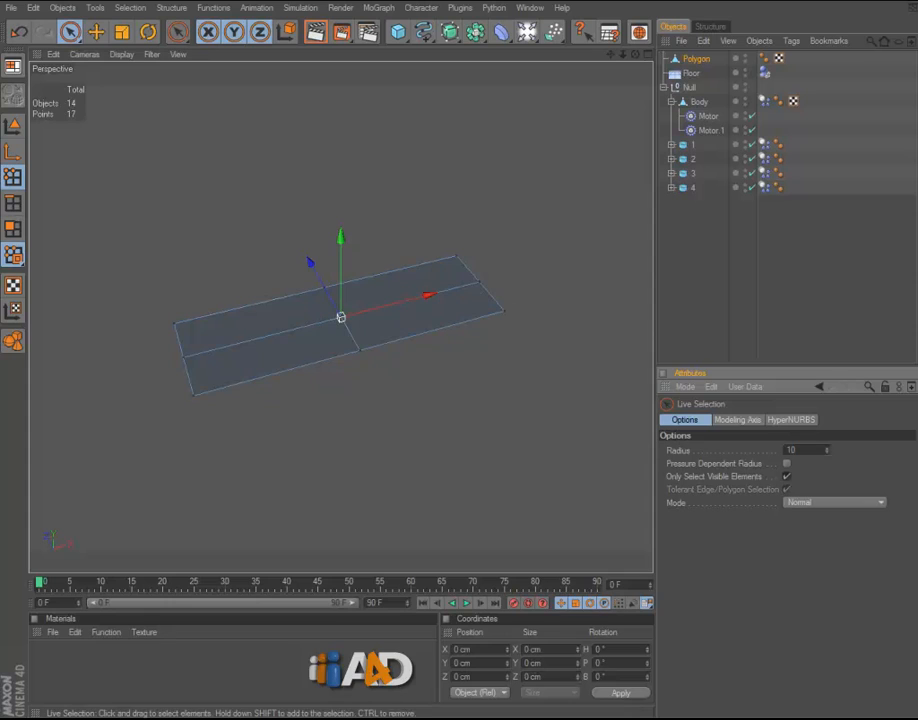
key("ctrl+z")
left_click(13, 229)
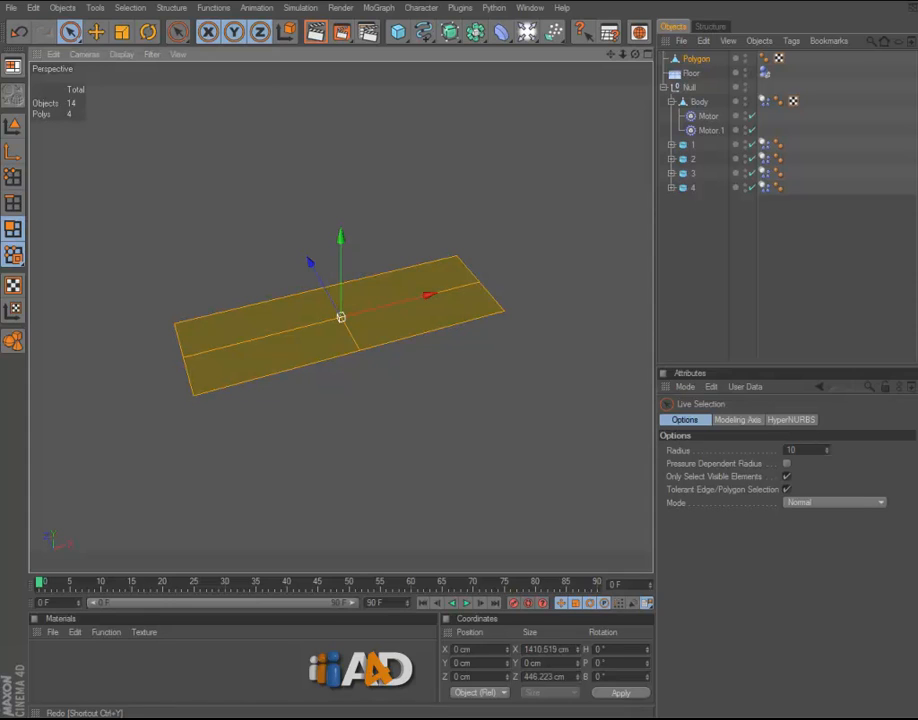
left_click(13, 178)
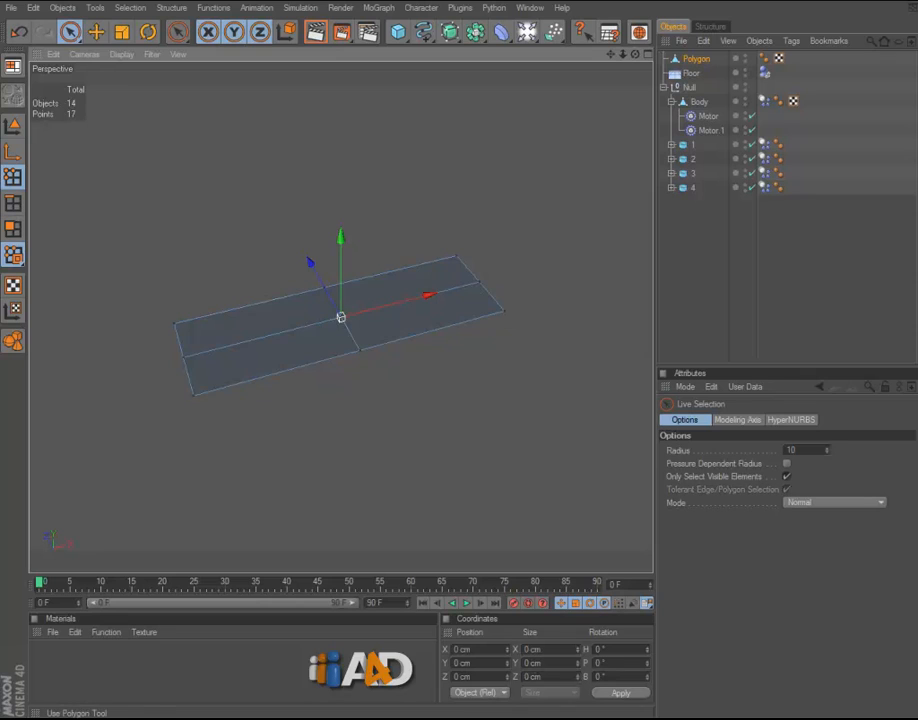
left_click(13, 229)
left_click(13, 178)
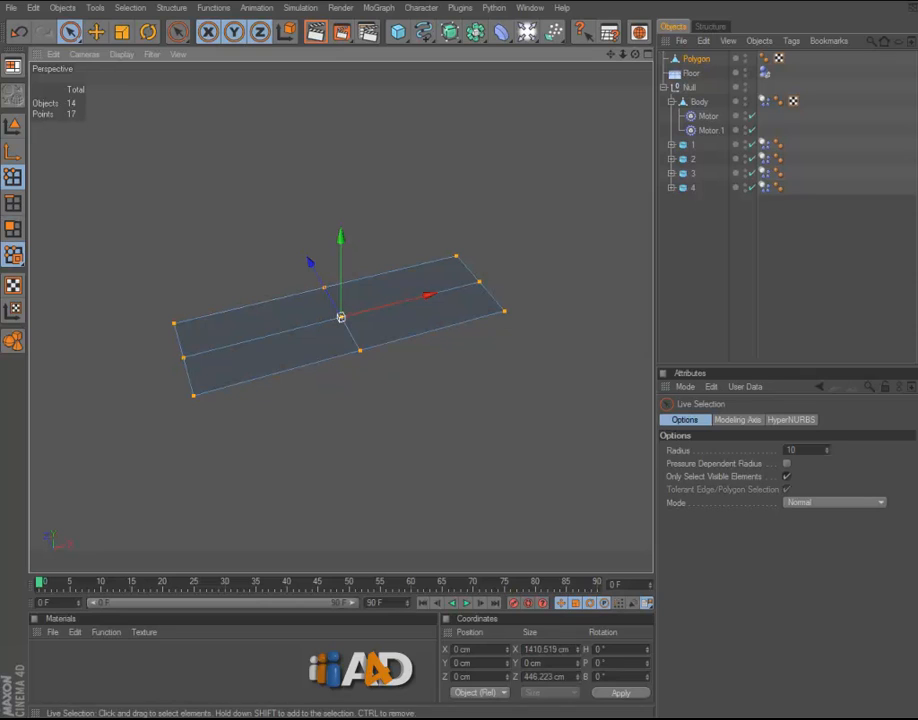
left_click_drag(201, 406, 203, 412, "ctrl")
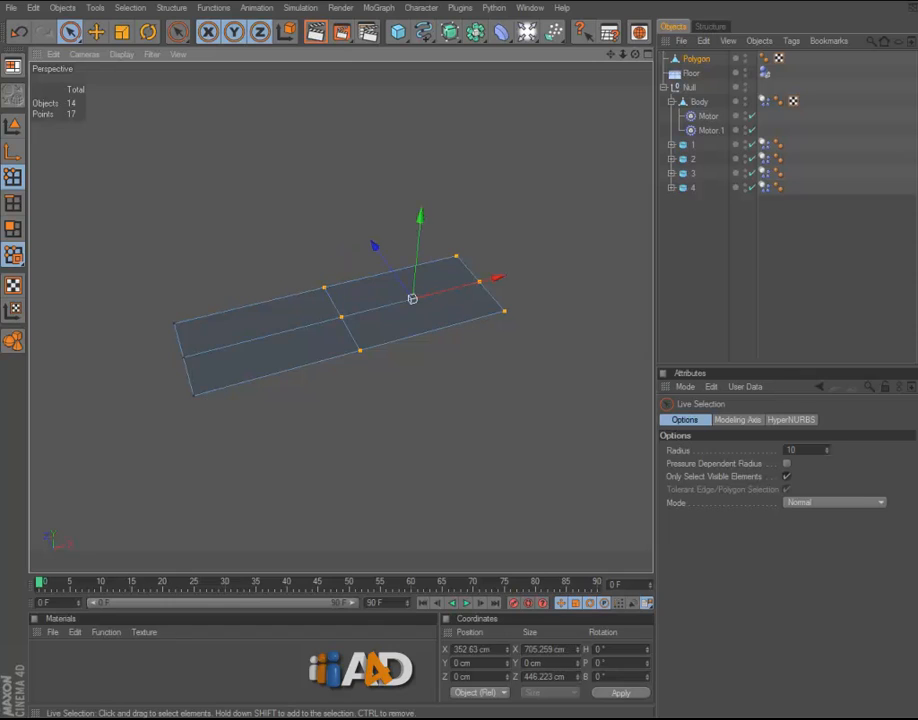
left_click_drag(420, 216, 428, 137)
In the front view, allow hidden points to be selected and raise the ramp's far upper points to about 759 cm
middle_click(428, 137)
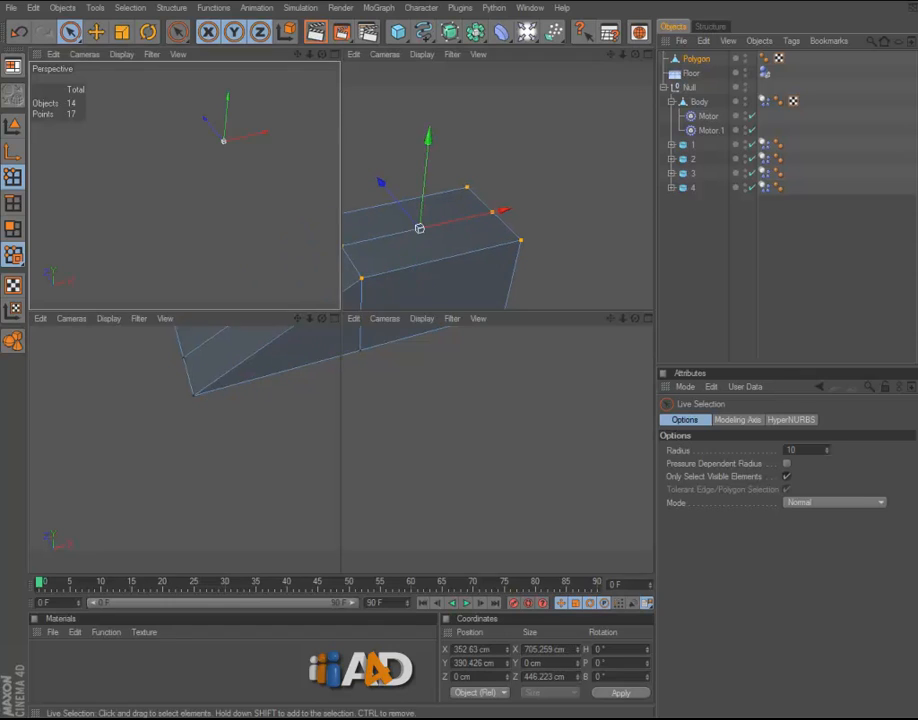
middle_click(440, 390)
key("s")
right_click_drag(400, 360, 33, 340, "alt")
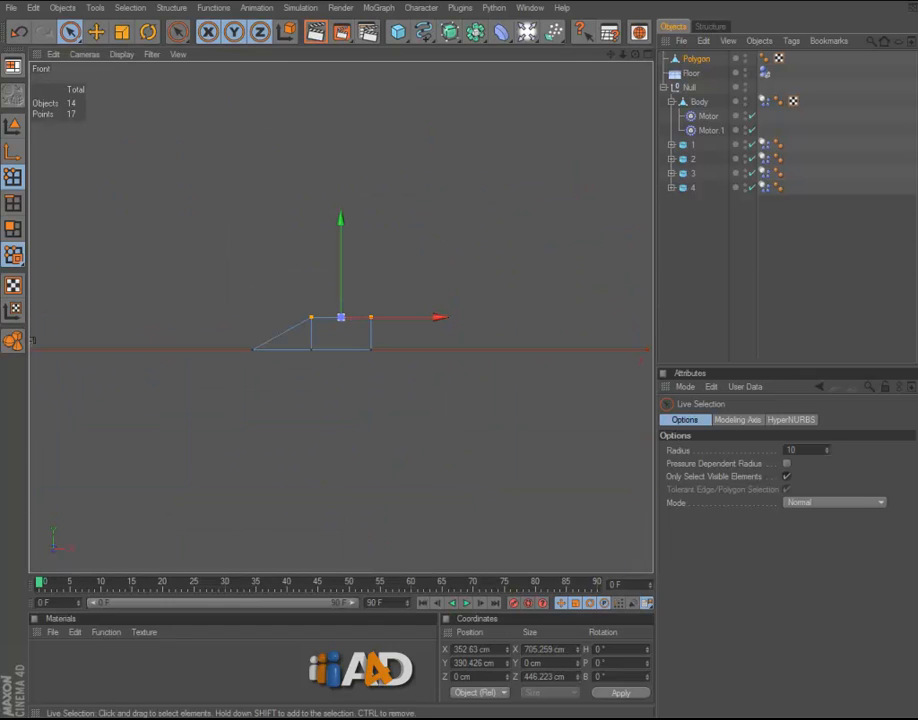
left_click(437, 275)
left_click(786, 477)
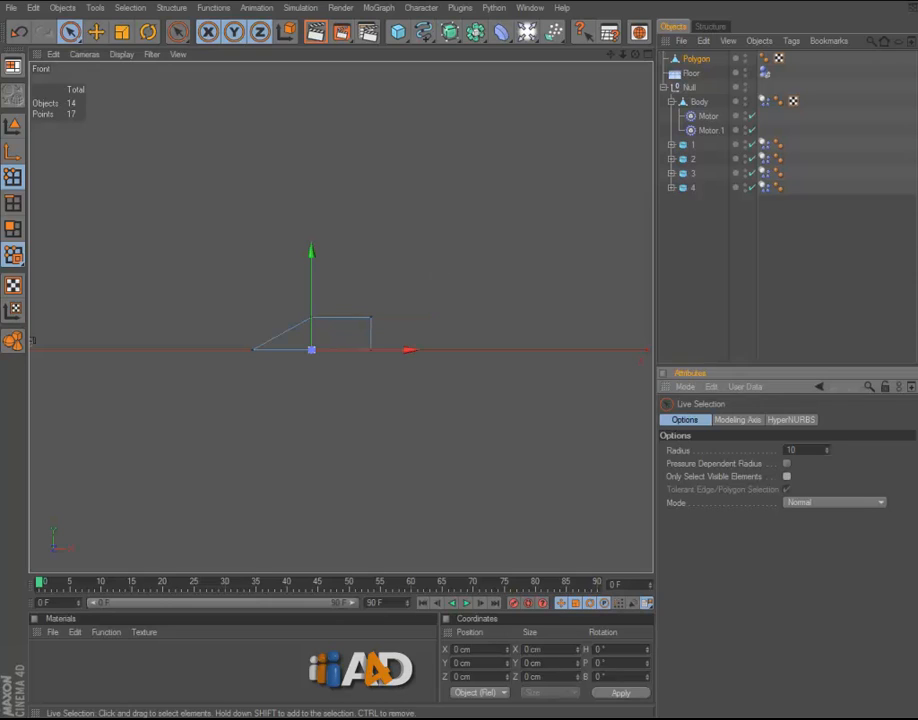
left_click(371, 313)
left_click_drag(371, 313, 371, 287)
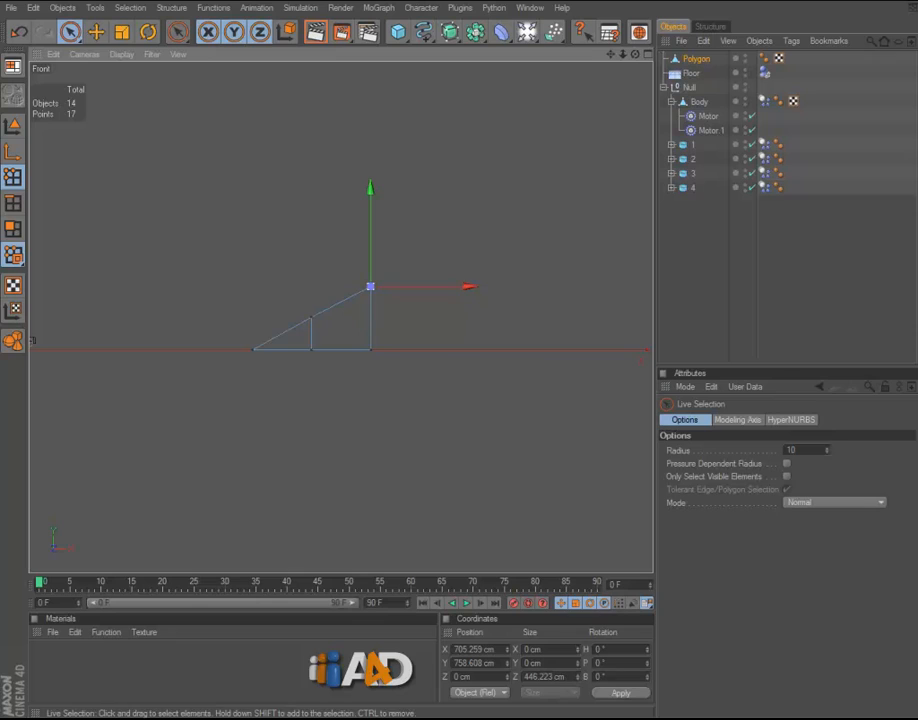
Pull the ramp's foot points toward the car and shift the slope's middle points to about -51 cm in X
left_click(249, 351)
left_click_drag(352, 350, 315, 317)
left_click(320, 316)
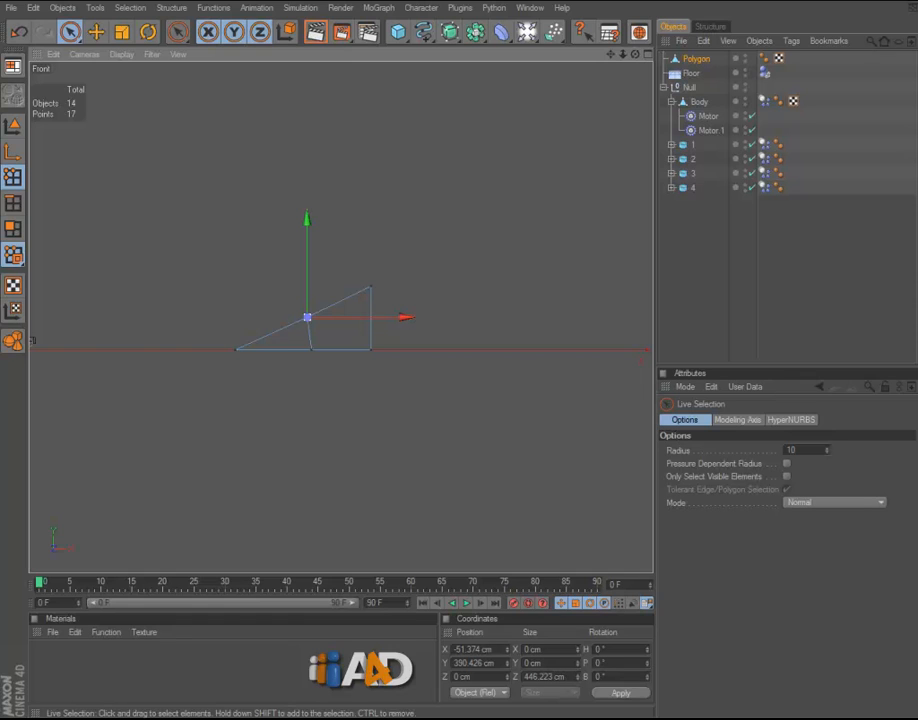
Select all the ramp's points and merge the duplicates with Optimize, returning to the perspective view
key("ctrl+a")
left_click(213, 8)
left_click(228, 318)
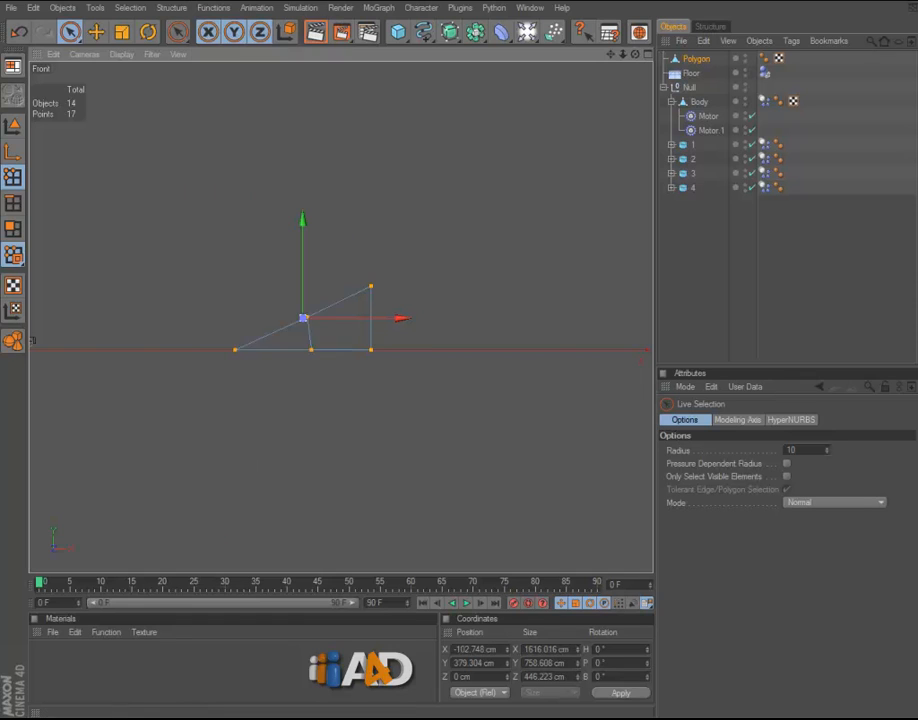
left_click(206, 347)
middle_click(208, 338)
middle_click(210, 260)
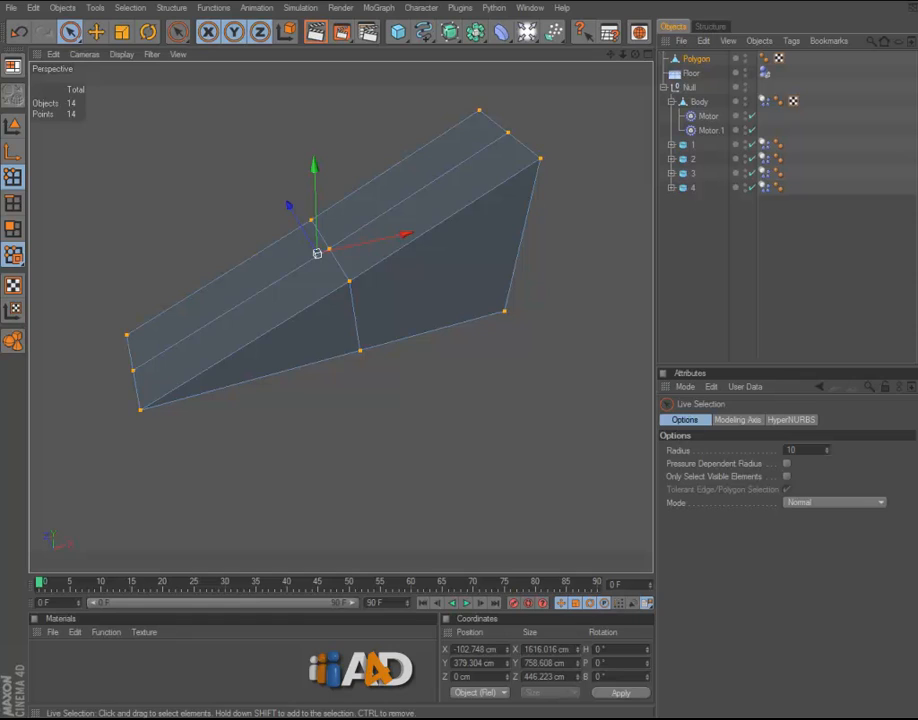
Lower the whole ramp object slightly, to about -17 cm in Y
left_click(13, 341)
left_click_drag(341, 237, 341, 242)
middle_click(344, 460)
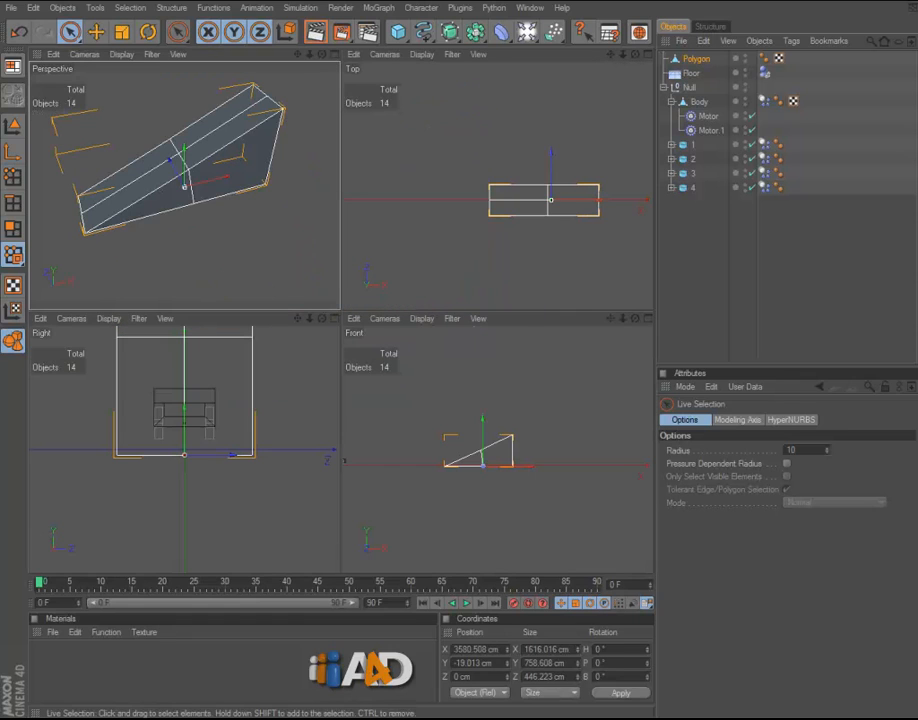
middle_click(352, 458)
scroll(352, 455, "up", 6)
middle_click(352, 450)
middle_click(280, 270)
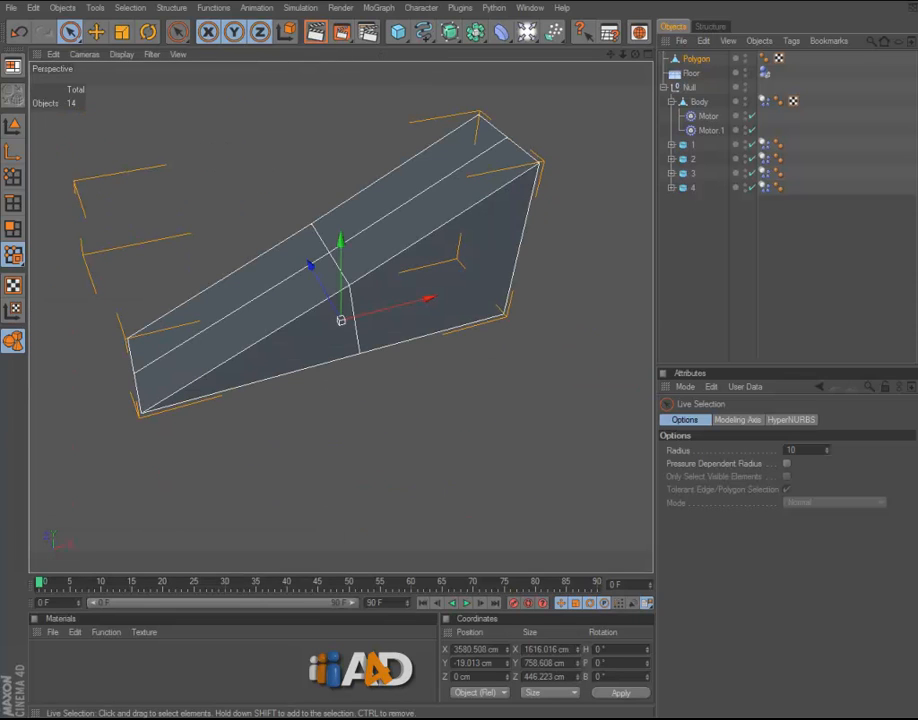
left_click_drag(341, 320, 341, 319)
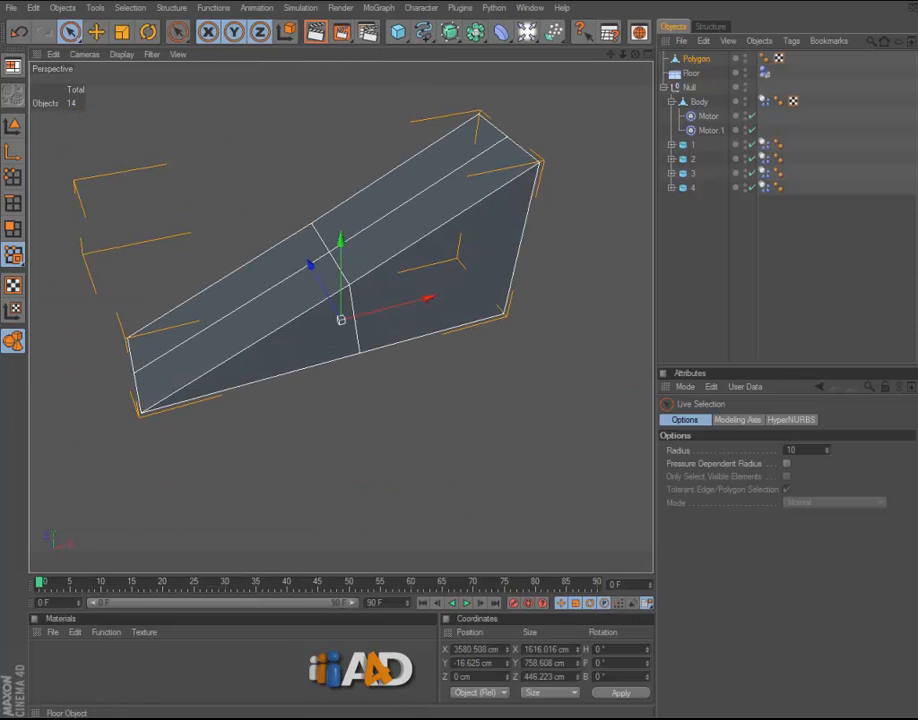
Clear the selection and play the simulation with both the car and the ramp in view
scroll(341, 319, "down", 4)
left_click_drag(341, 319, 285, 325, "alt")
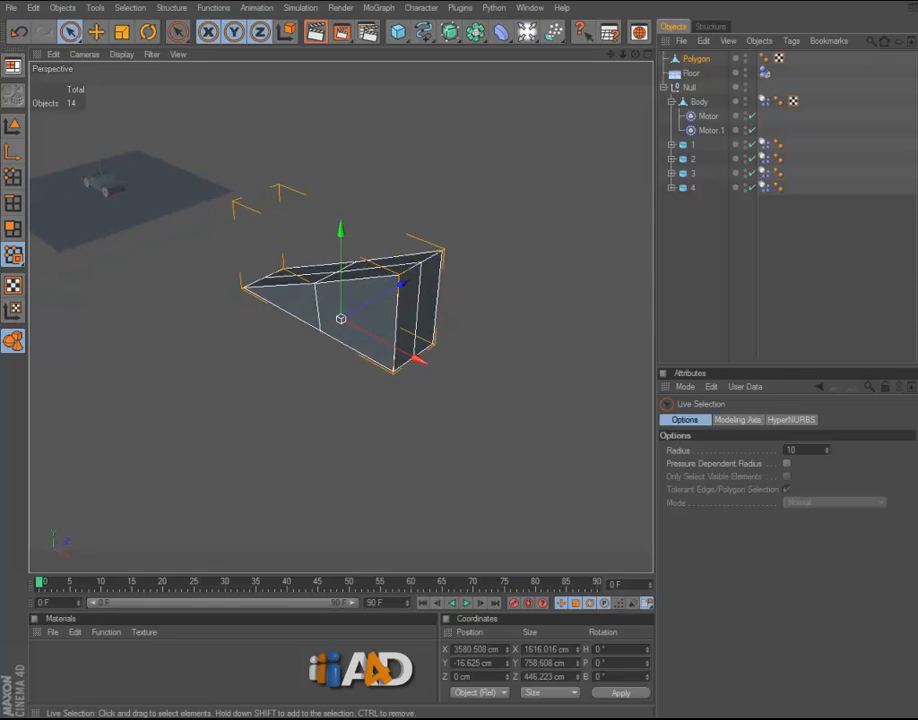
middle_click_drag(341, 319, 434, 387, "alt")
left_click_drag(434, 387, 440, 362, "alt")
middle_click_drag(434, 387, 410, 385, "alt")
left_click(745, 262)
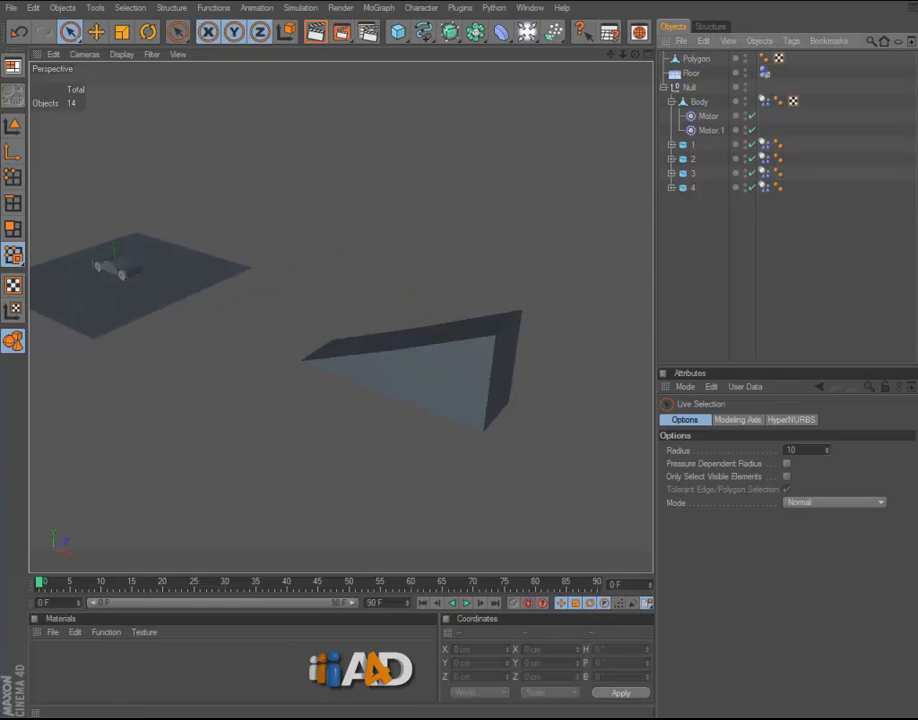
left_click(466, 603)
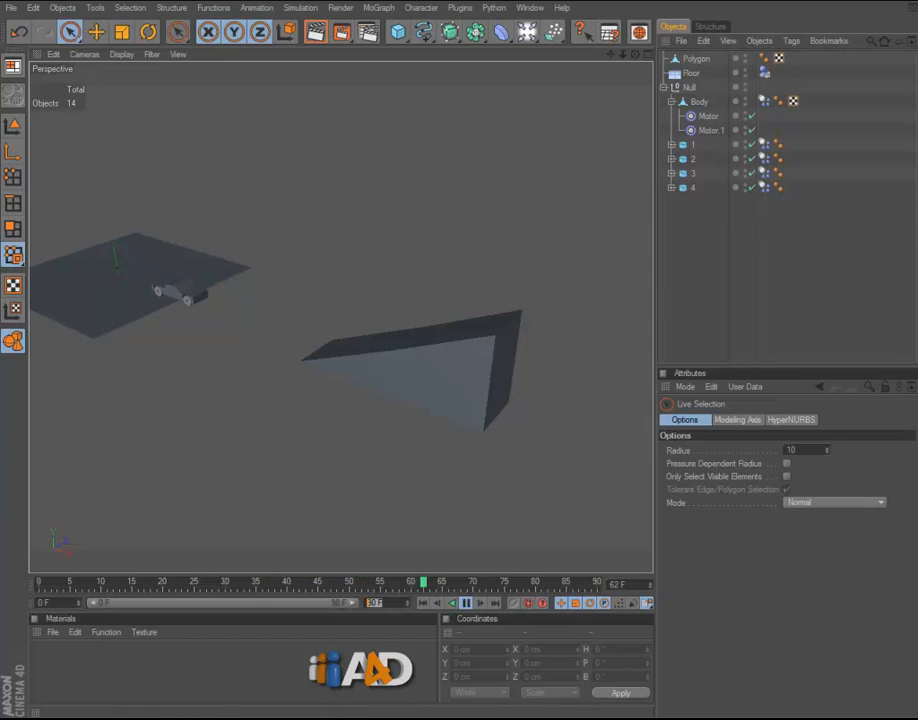
Set the animation's end to frame 1000 and extend the preview range over the full length
double_click(385, 603)
type("1000")
key("Return")
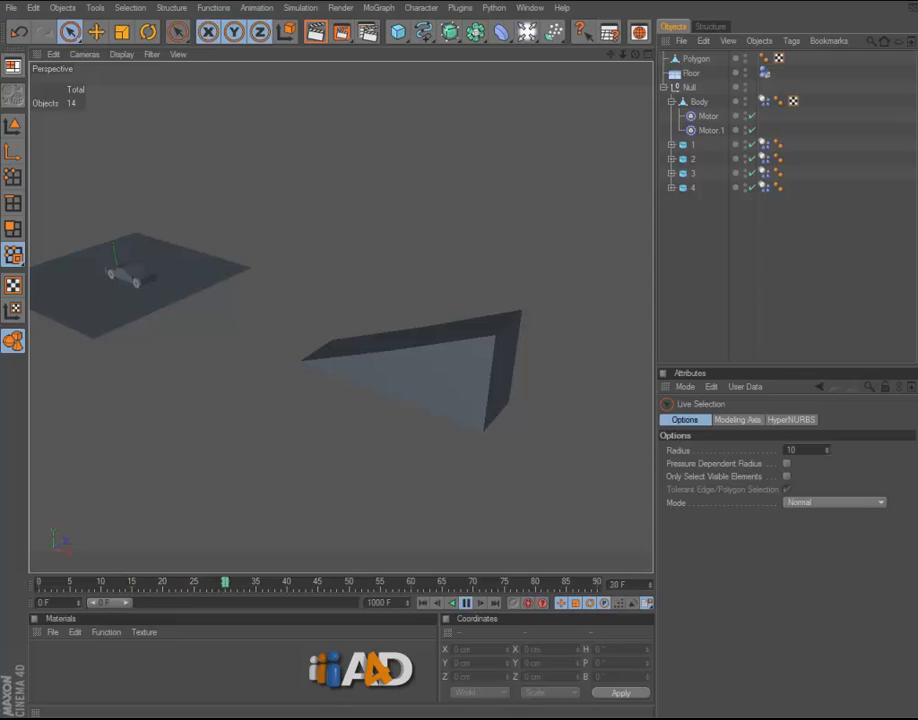
left_click_drag(127, 603, 355, 603)
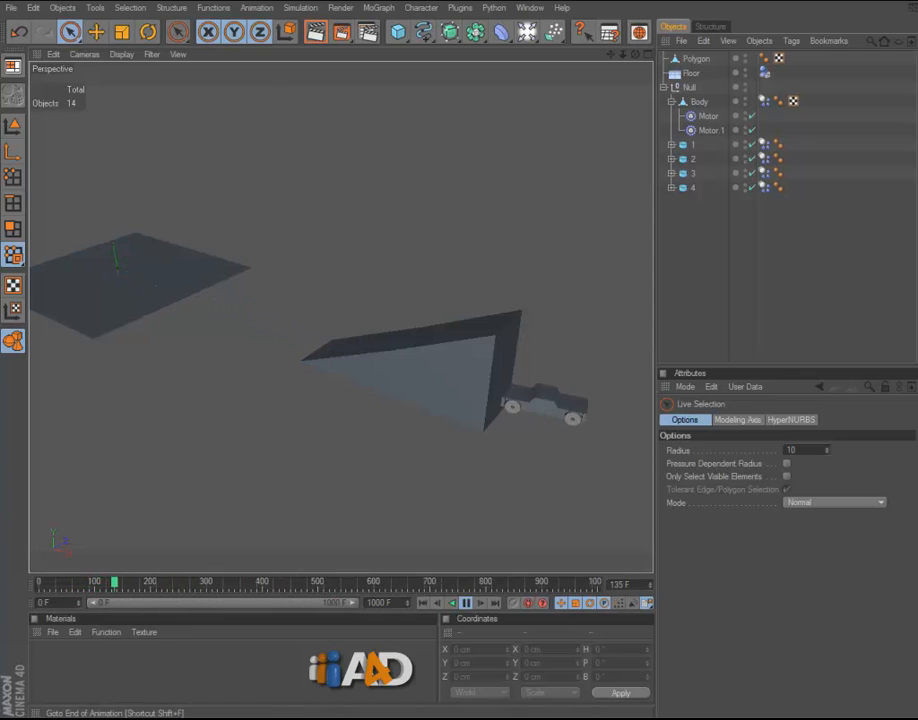
Rewind the simulation and replay it from a viewpoint behind the ramp's tall end
left_click(466, 603)
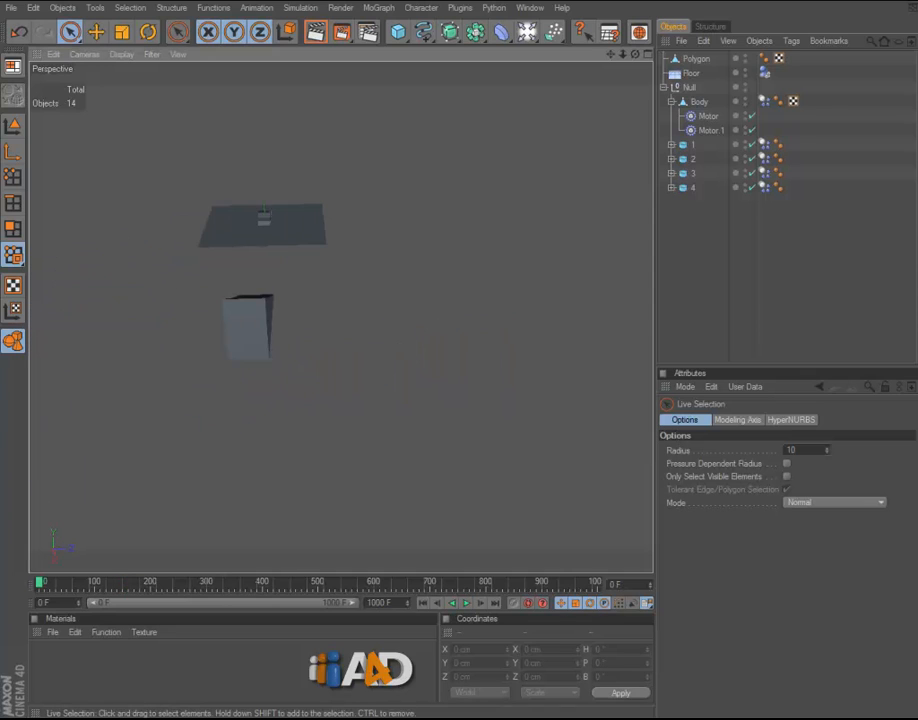
middle_click_drag(248, 328, 251, 325, "alt")
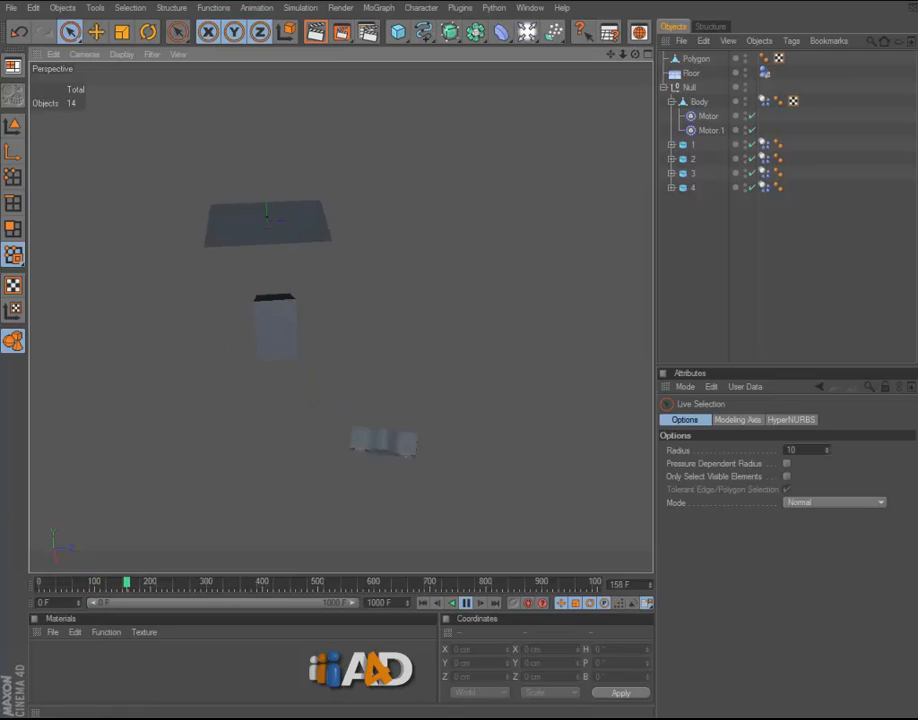
Rewind the simulation and replay it up to about frame 99, watching the car drive towards the ramp
left_click(466, 602)
left_click(423, 602)
left_click_drag(340, 315, 385, 315, "alt")
middle_click_drag(385, 315, 358, 325, "alt")
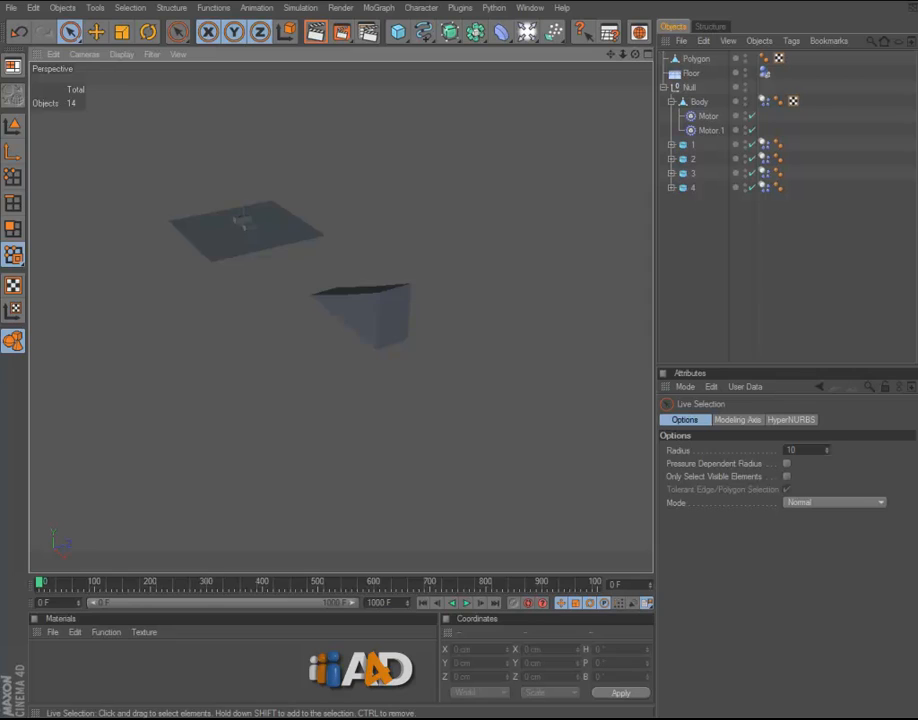
key("t")
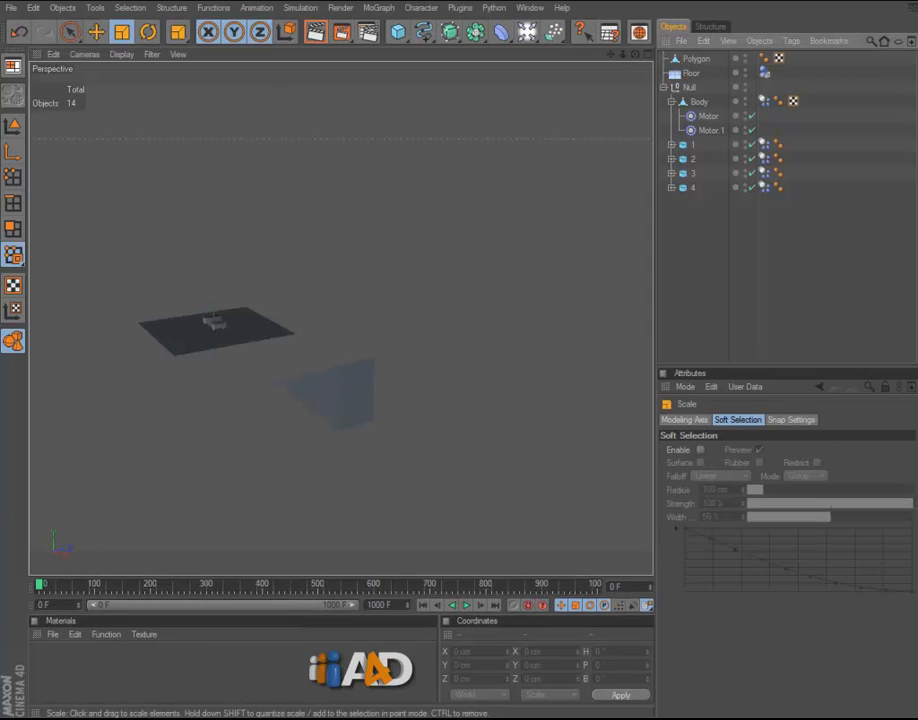
left_click_drag(341, 318, 322, 352, "alt")
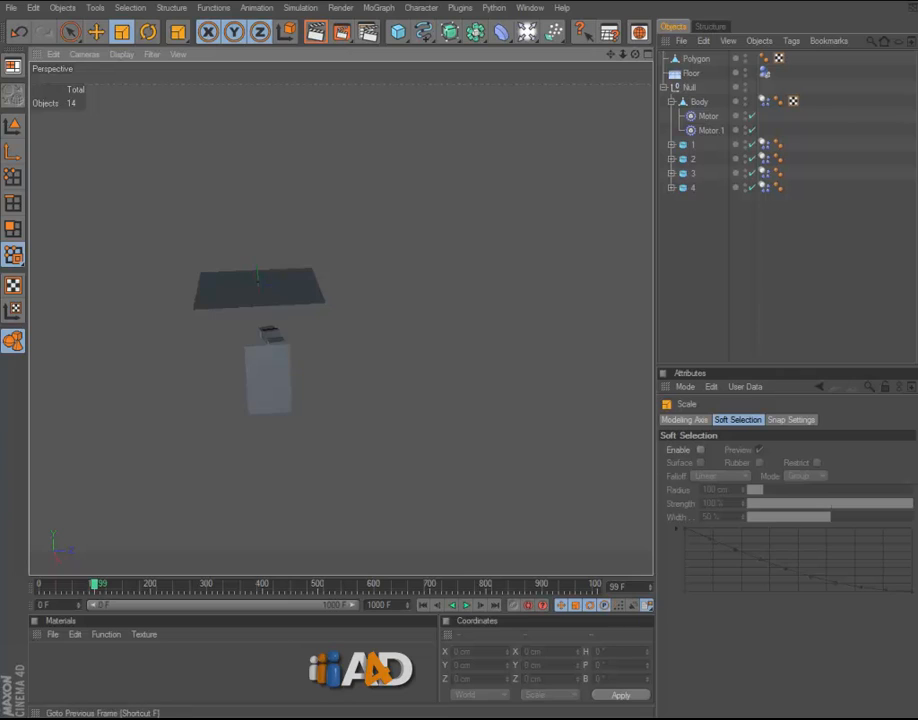
Rewind the simulation and shift both motors together along Z to about -32 cm
left_click(423, 605)
left_click(708, 116)
left_click(710, 130, "shift")
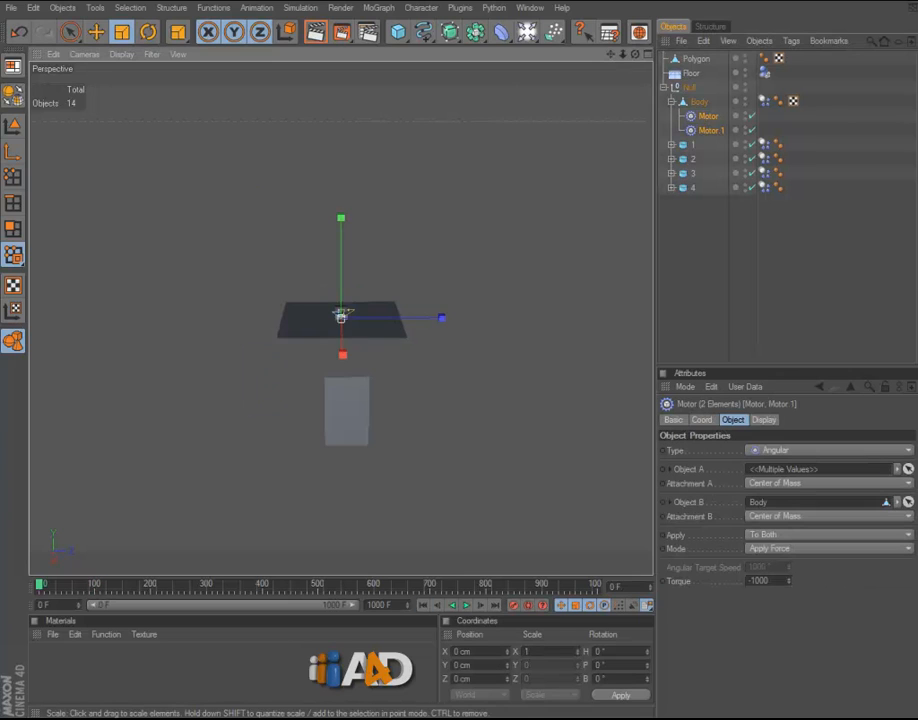
scroll(340, 320, "up", 10)
left_click_drag(310, 325, 430, 291, "alt")
left_click(699, 102)
key("o")
scroll(341, 318, "down", 4)
left_click_drag(375, 300, 475, 332, "alt")
left_click(708, 116)
left_click(711, 130, "shift")
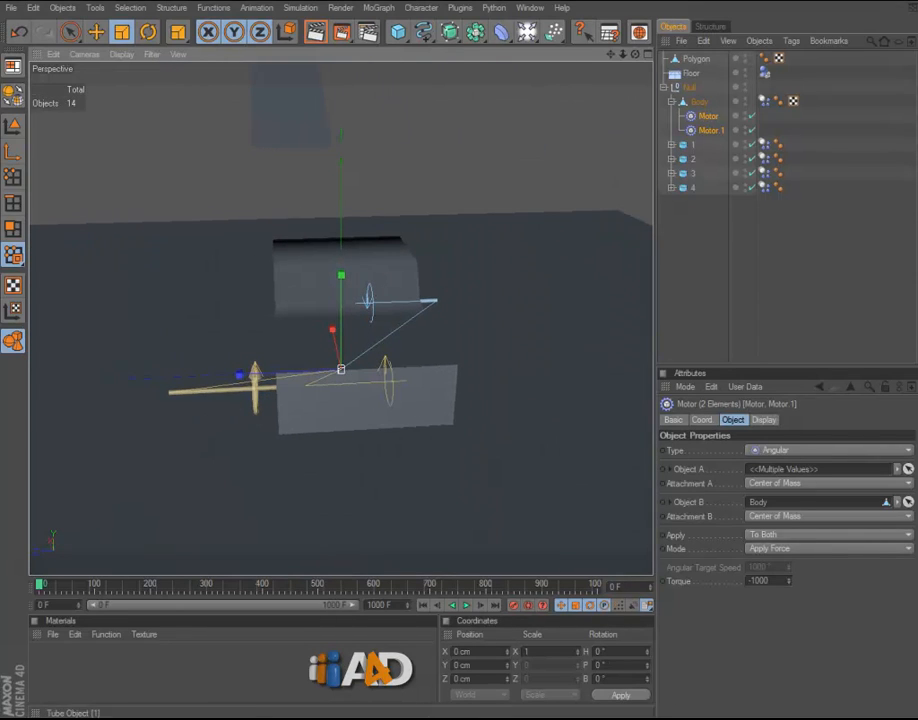
key("e")
left_click_drag(240, 376, 170, 378)
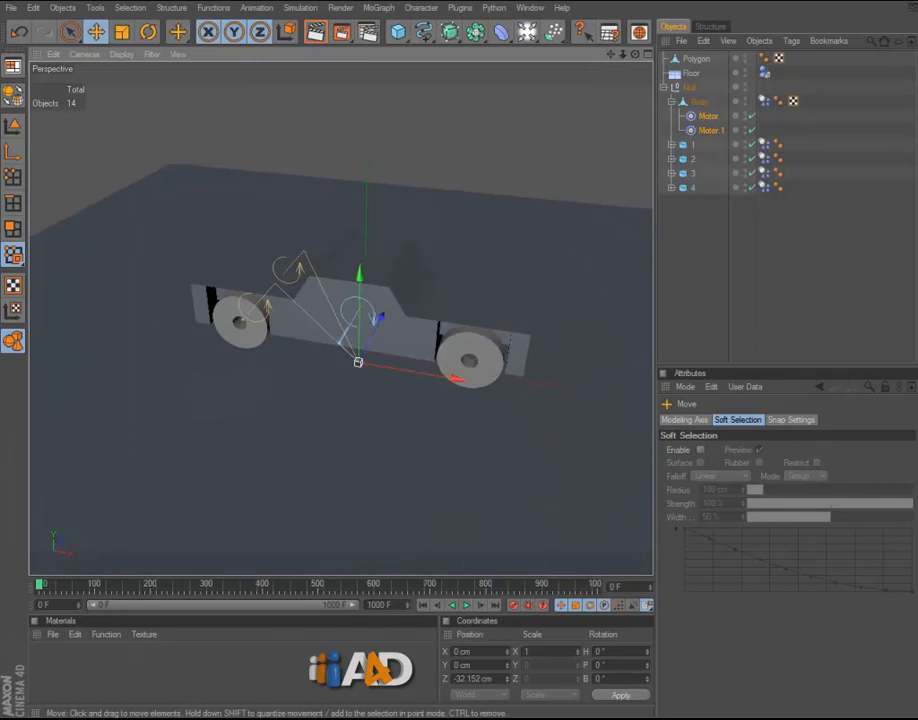
Play the simulation with the shifted motors, viewing the ramp from the side, and return to frame 0
right_click_drag(360, 340, 300, 340, "alt")
middle_click_drag(360, 340, 155, 321, "alt")
scroll(148, 215, "down", 3)
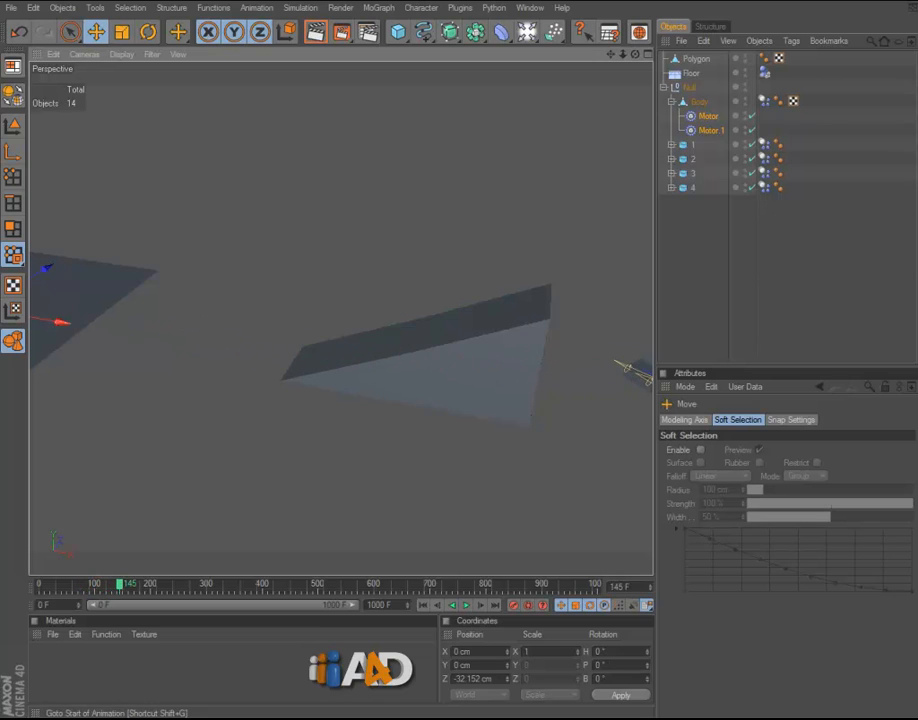
left_click(423, 605)
scroll(341, 350, "down", 3)
left_click_drag(300, 350, 105, 350, "alt")
middle_click_drag(105, 350, 309, 330, "alt")
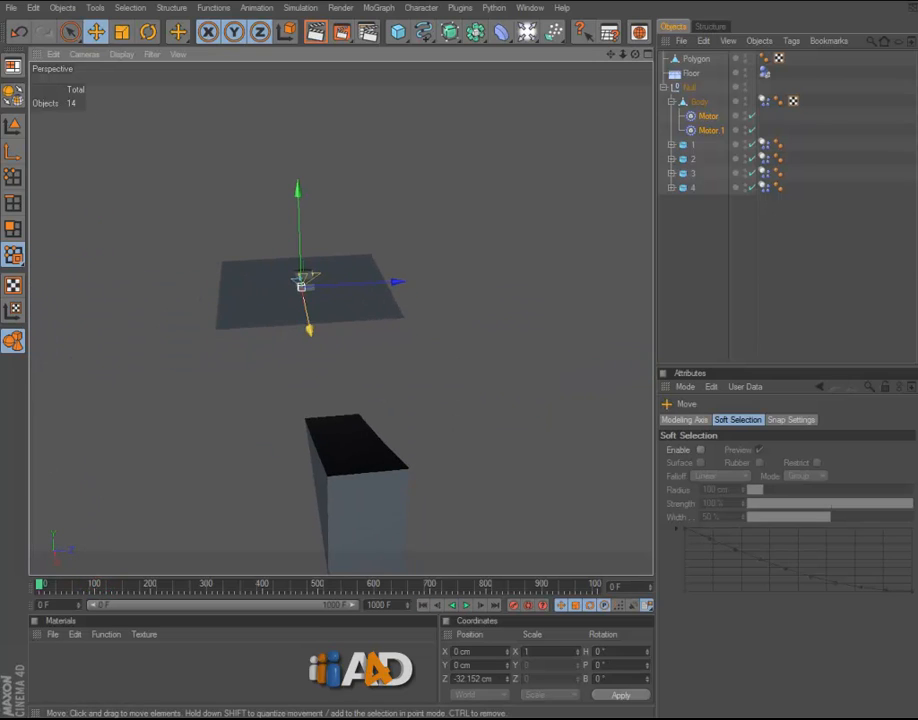
left_click(689, 87)
key("r")
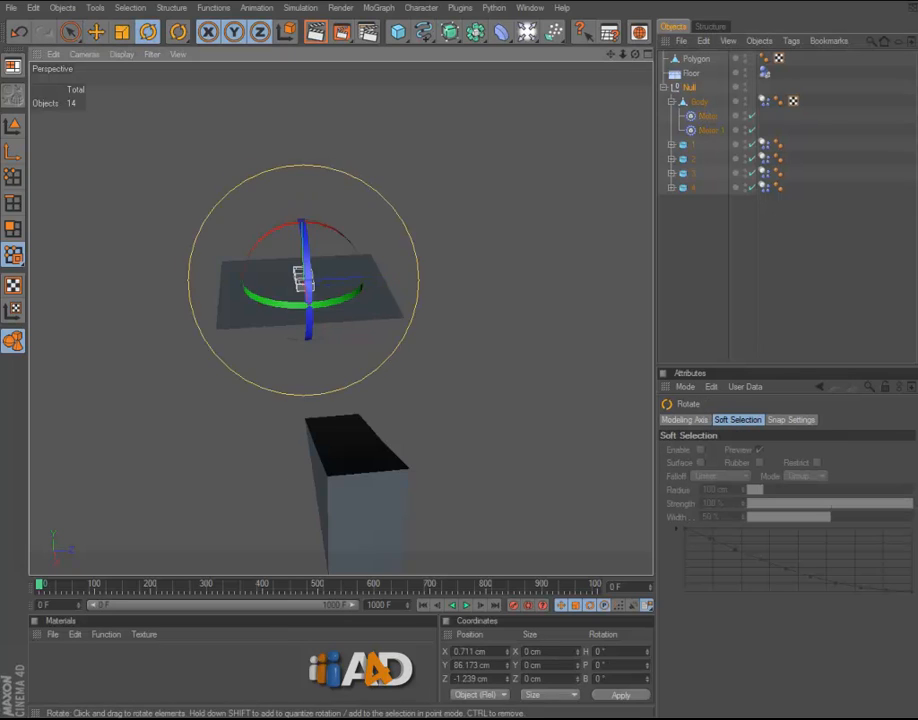
scroll(341, 318, "up", 5)
key("F2")
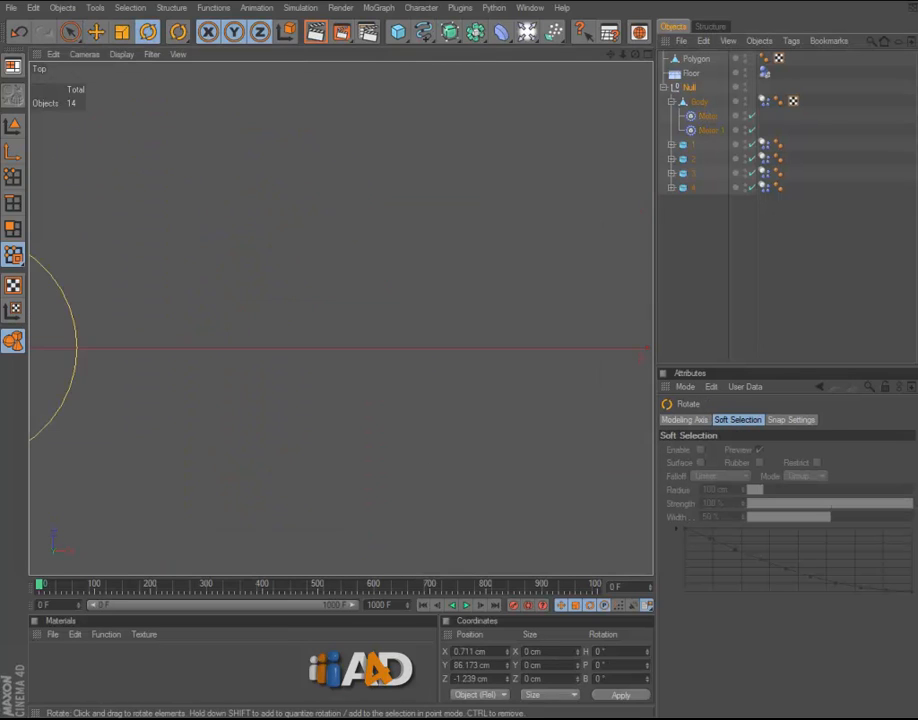
scroll(341, 318, "down", 3)
left_click_drag(423, 238, 425, 240)
left_click(70, 32)
Make the ramp polygon a collider body and clear the selection
scroll(341, 318, "down", 1)
key("F5")
key("F1")
key("h")
mouse_move(341, 318)
left_mouse_down("alt")
mouse_move(315, 332)
mouse_move(347, 303)
left_mouse_up("alt")
key("ctrl+shift+a")
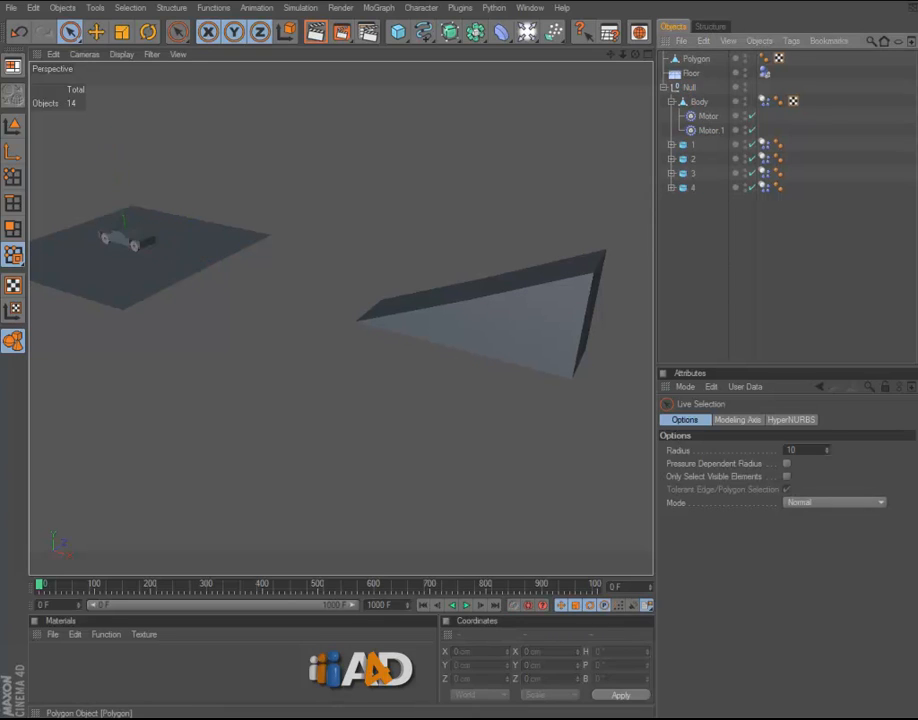
left_click(697, 59)
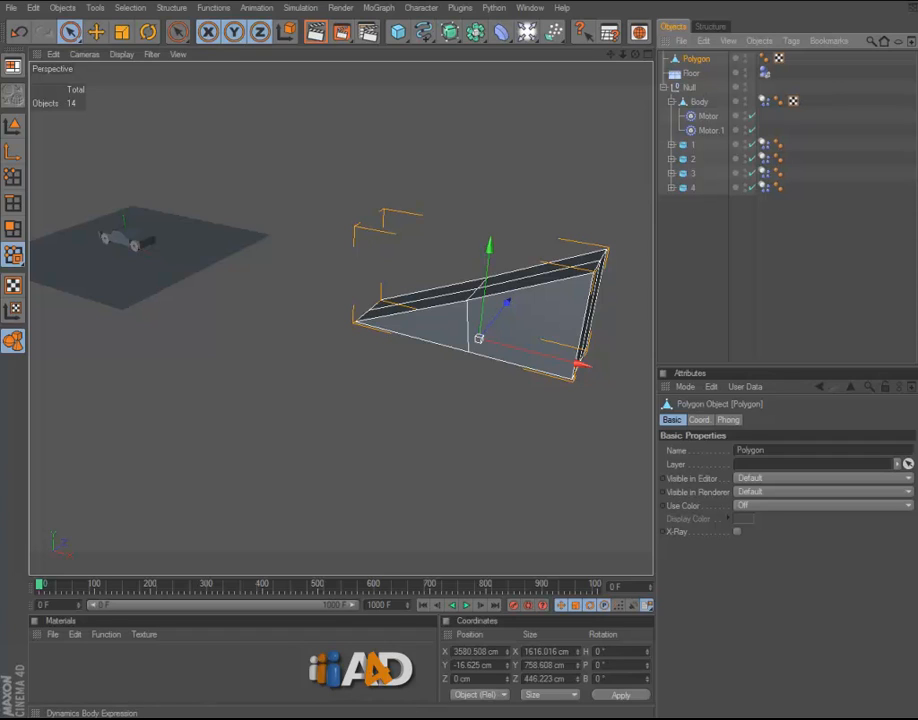
left_click(830, 150)
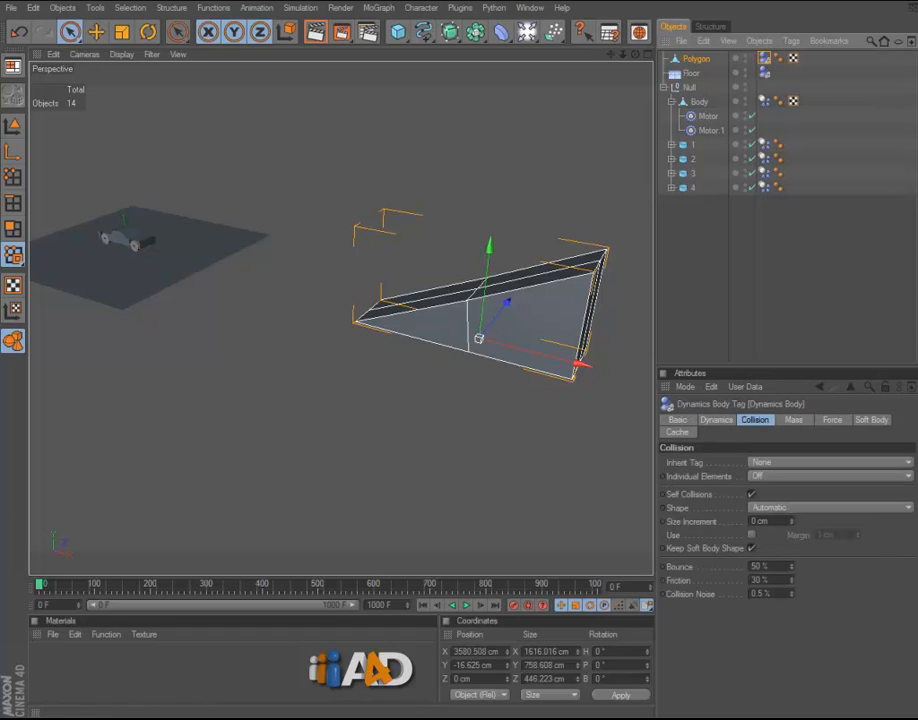
left_click(780, 265)
Play the simulation and follow the car up the ramp and through its jump
left_click(466, 605)
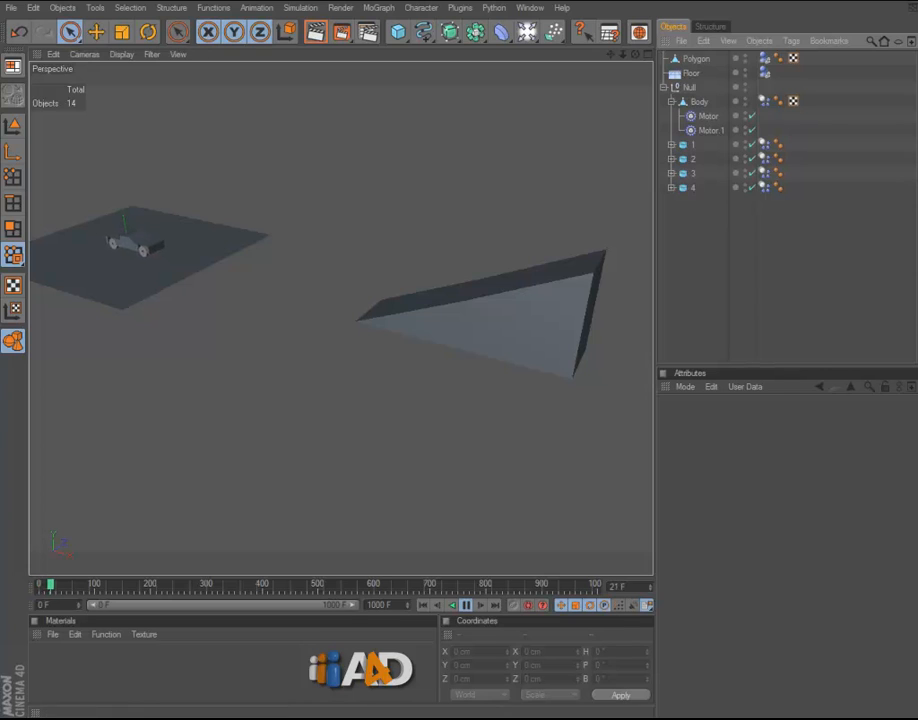
middle_click_drag(480, 315, 328, 291, "alt")
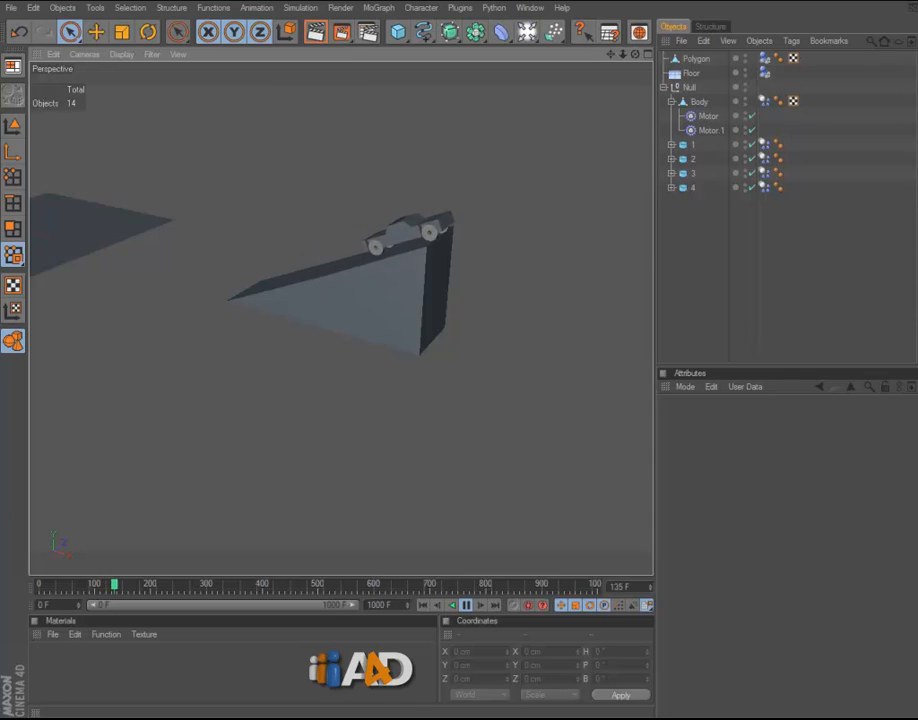
middle_click_drag(440, 315, 240, 290, "alt")
middle_click_drag(440, 300, 225, 300, "alt")
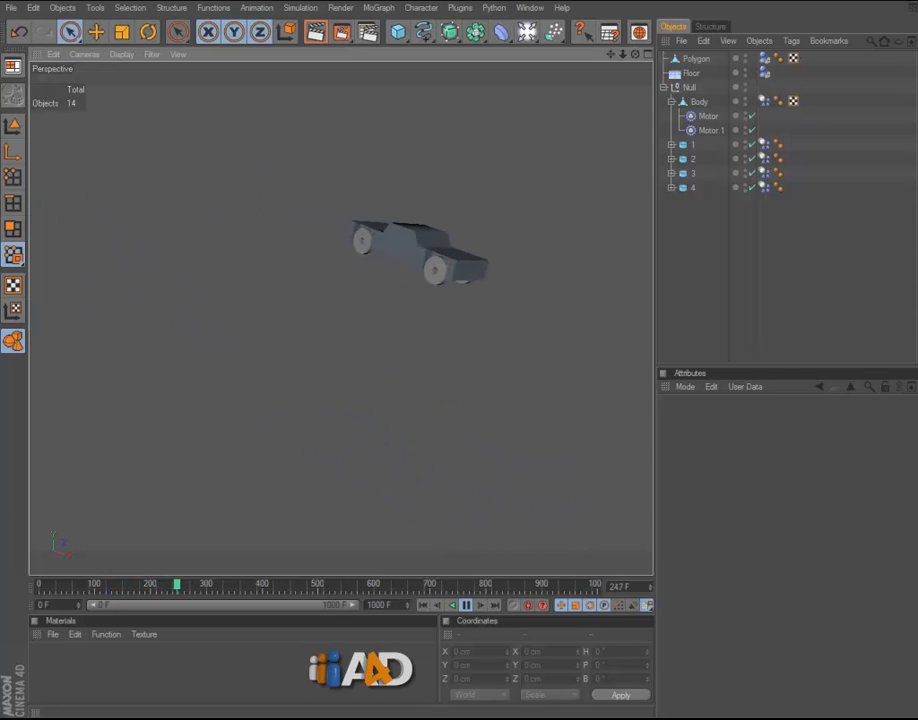
scroll(341, 318, "down", 5)
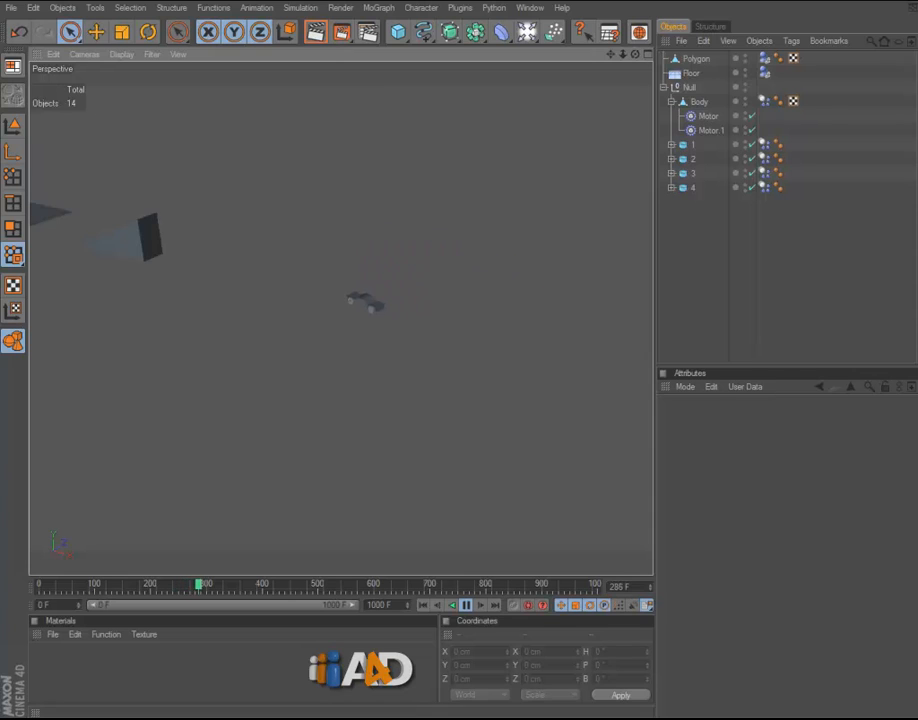
middle_click_drag(300, 290, 525, 352, "alt")
scroll(341, 318, "up", 2)
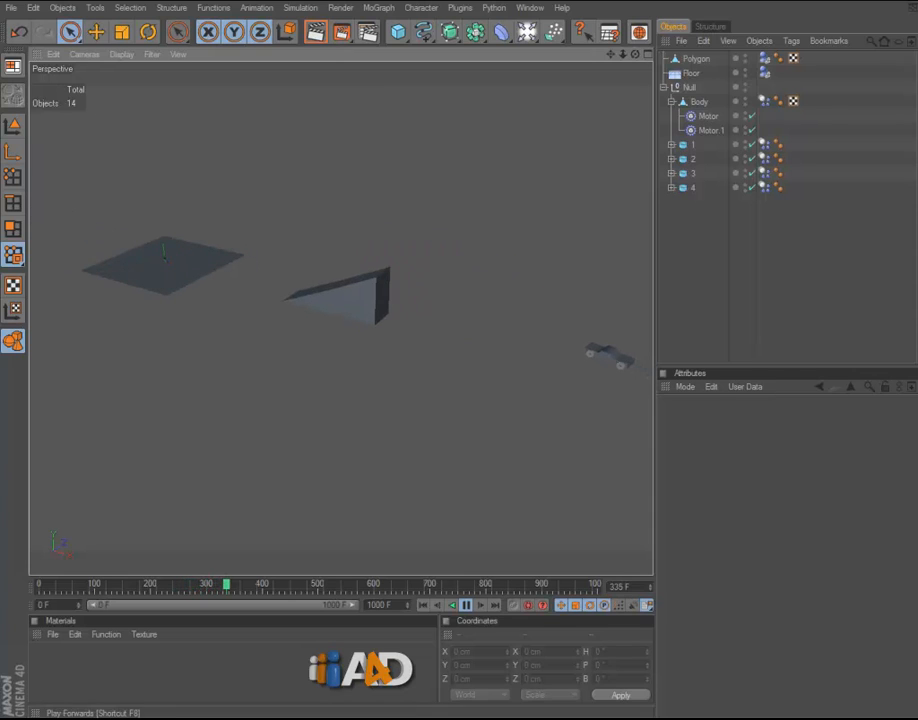
Rewind the simulation, add a cube, and move it beyond the ramp's tall end to about 6117 cm in X
left_click(422, 605)
scroll(341, 318, "down", 1)
left_click_drag(320, 318, 360, 318, "alt")
mouse_move(360, 318)
middle_mouse_down("alt")
mouse_move(360, 344)
mouse_move(352, 334)
middle_mouse_up("alt")
scroll(341, 318, "up", 4)
left_click_drag(341, 318, 314, 301, "alt")
middle_click_drag(341, 318, 304, 317, "alt")
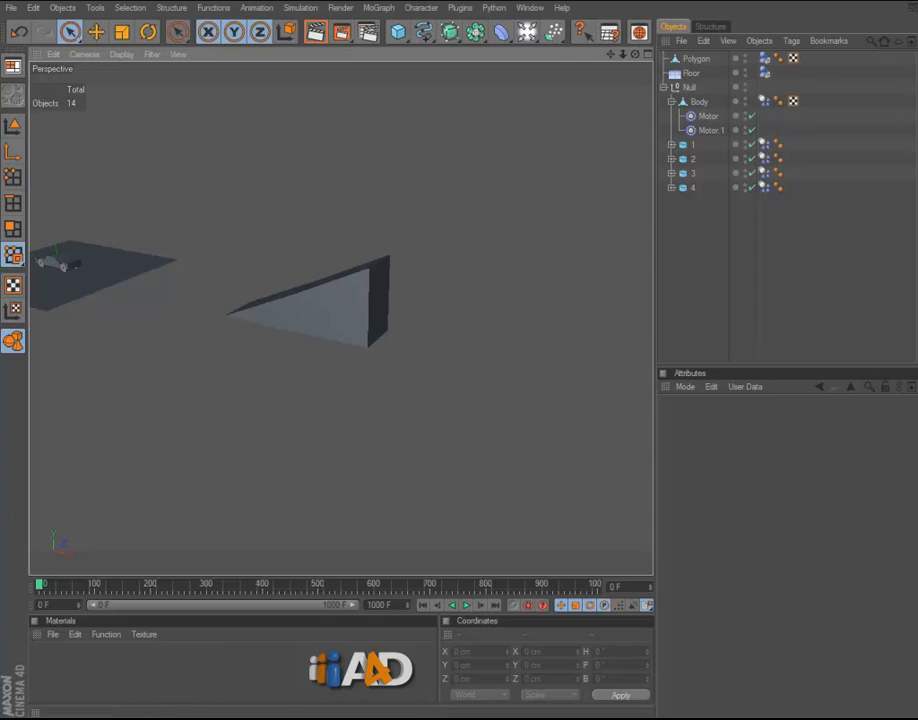
left_click(398, 31)
left_click(441, 45)
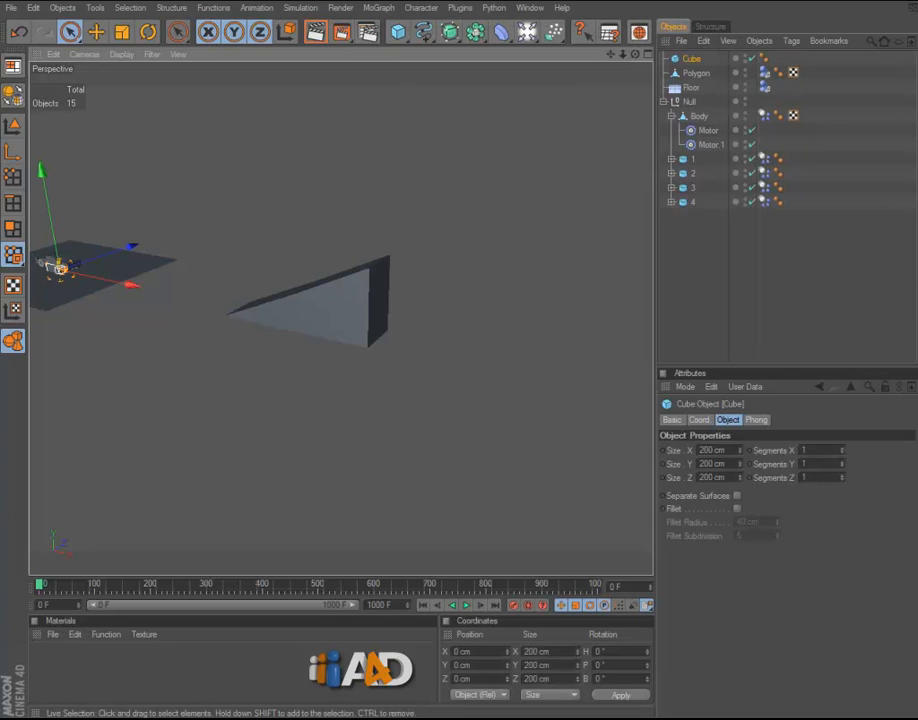
left_click_drag(122, 283, 645, 390)
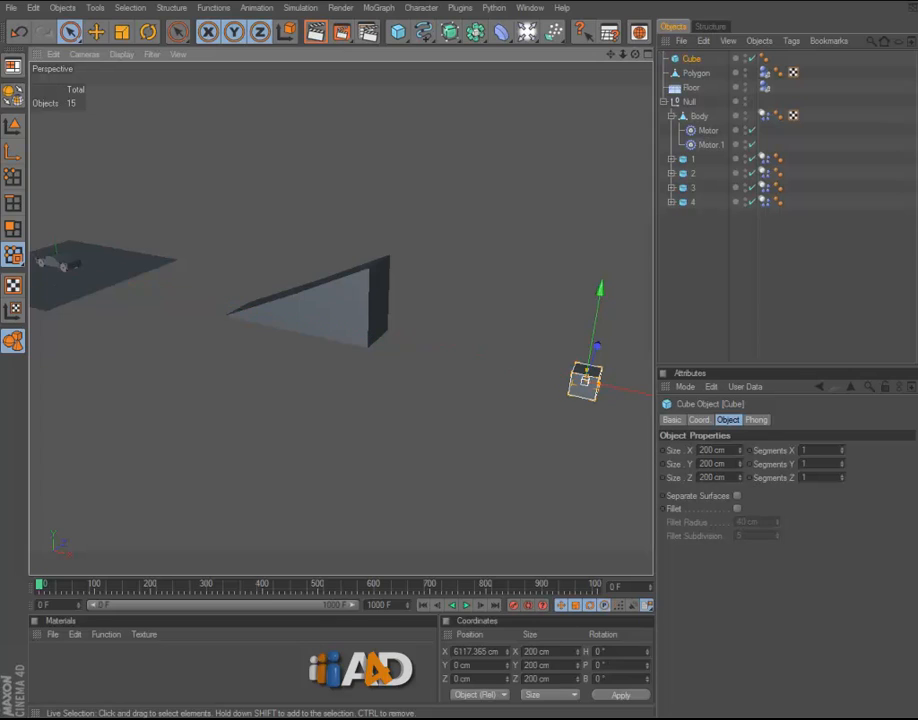
Scale the cube uniformly down to about 57 cm and raise it to about 196 cm in Y
key("t")
left_click_drag(420, 273, 290, 275)
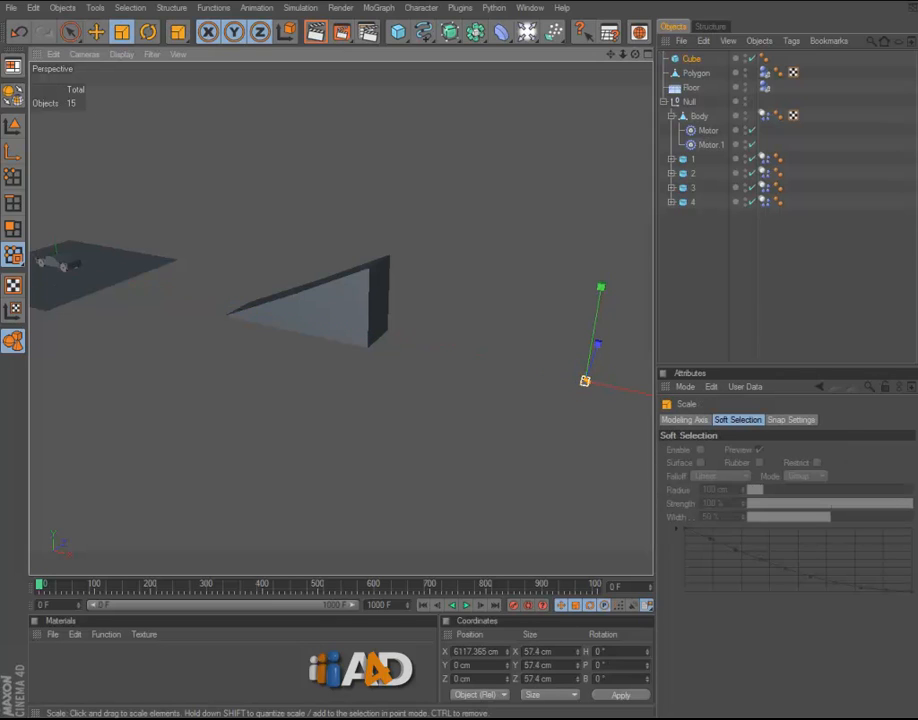
left_click(96, 31)
key("F5")
key("F3")
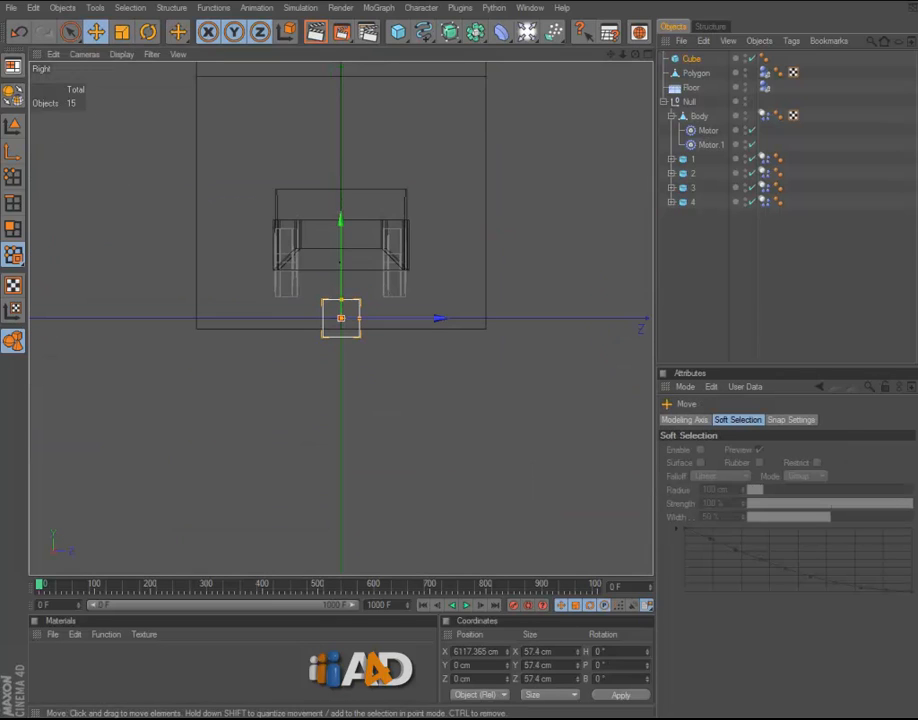
left_click_drag(341, 221, 341, 94)
Place the cube inside a MoGraph Cloner with Fix Clone off and the mode set to Grid Array
left_click(379, 7)
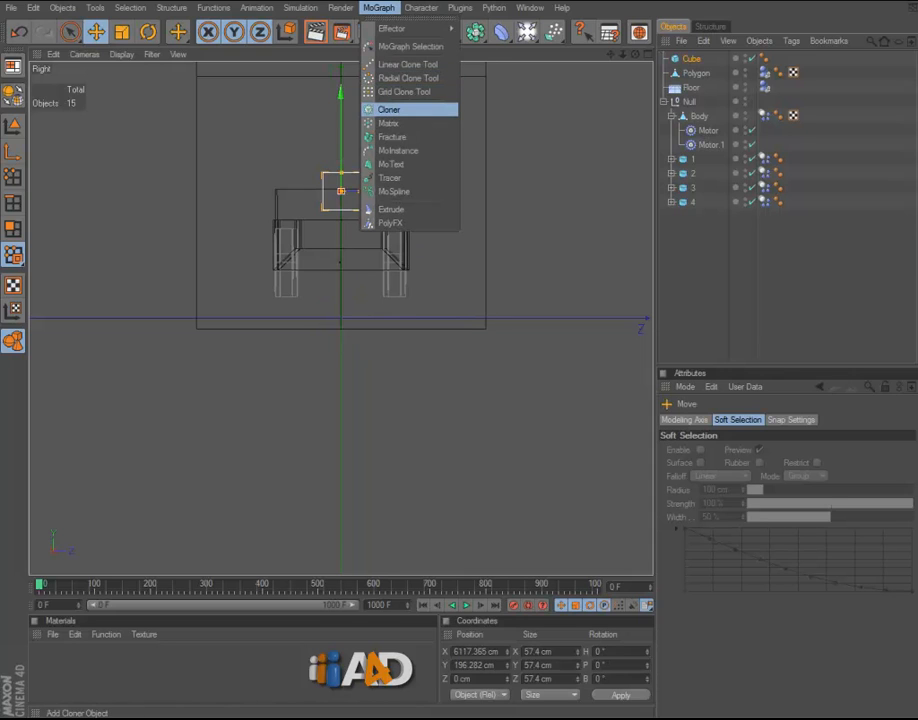
left_click(389, 109, "alt")
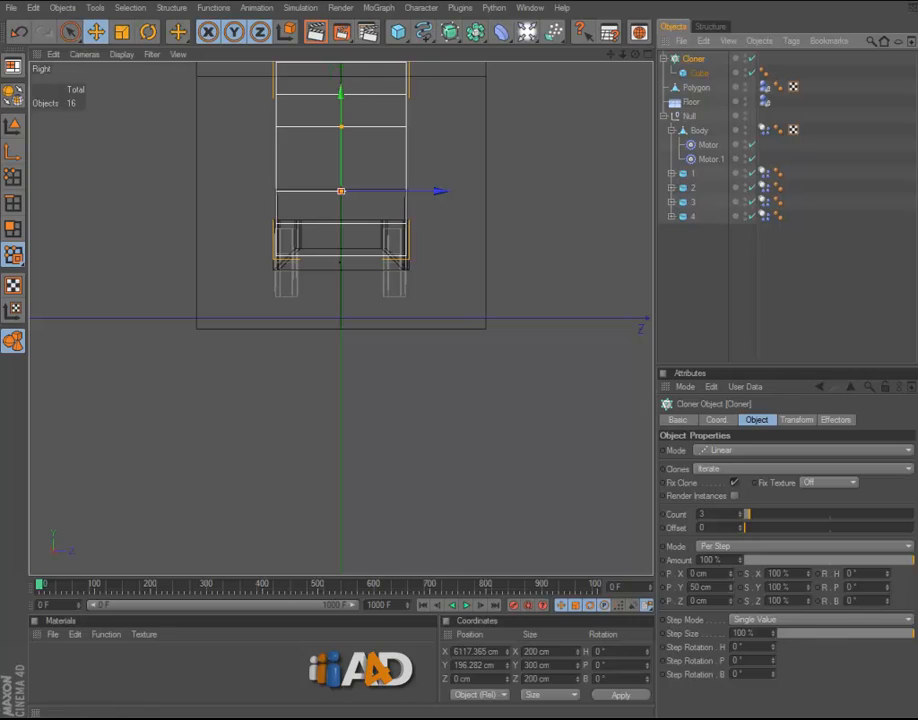
left_click(734, 482)
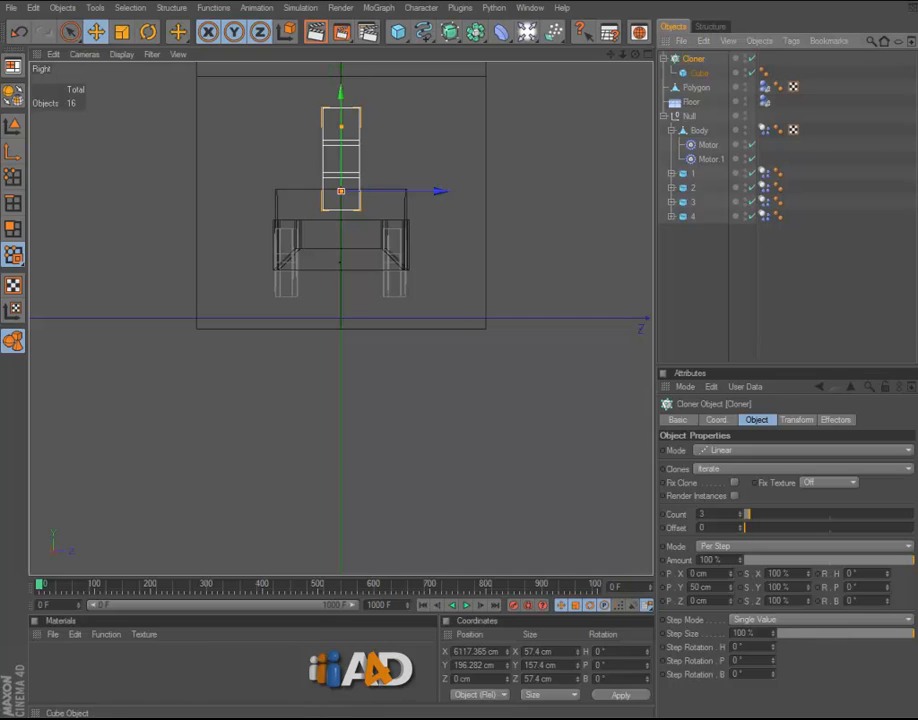
left_click(750, 450)
left_click(718, 508)
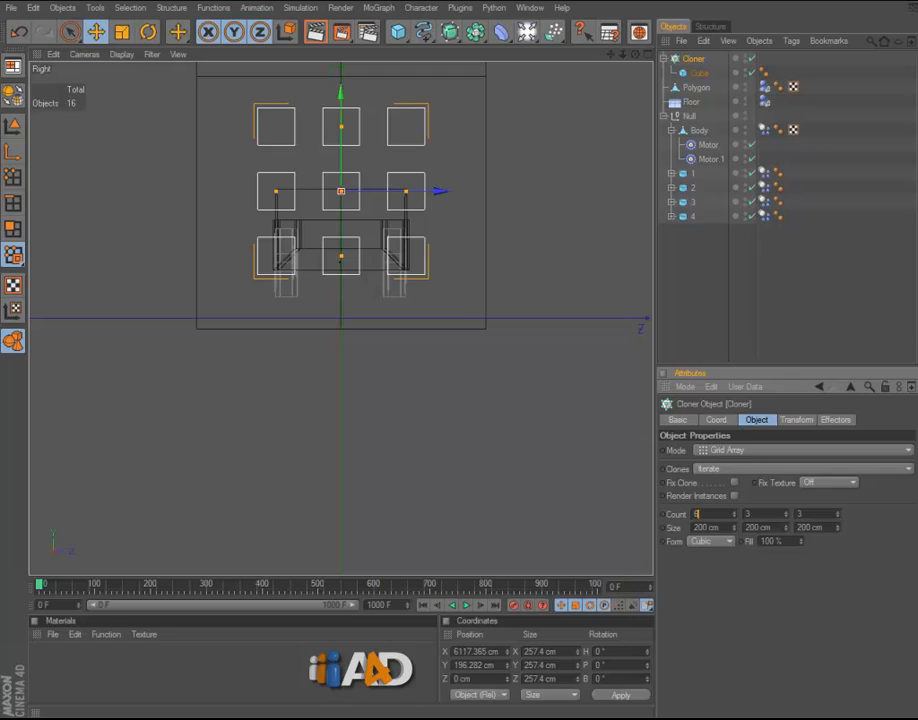
Set the cloner's grid count to 6 × 6 × 6 and return to the perspective view
type("6")
key("Tab")
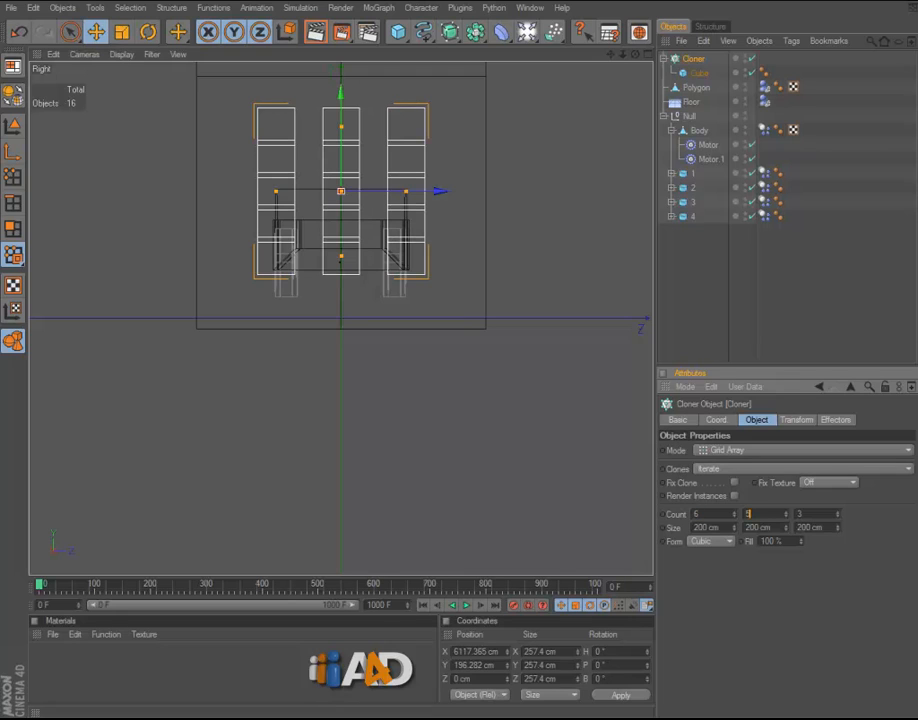
type("6")
key("Tab")
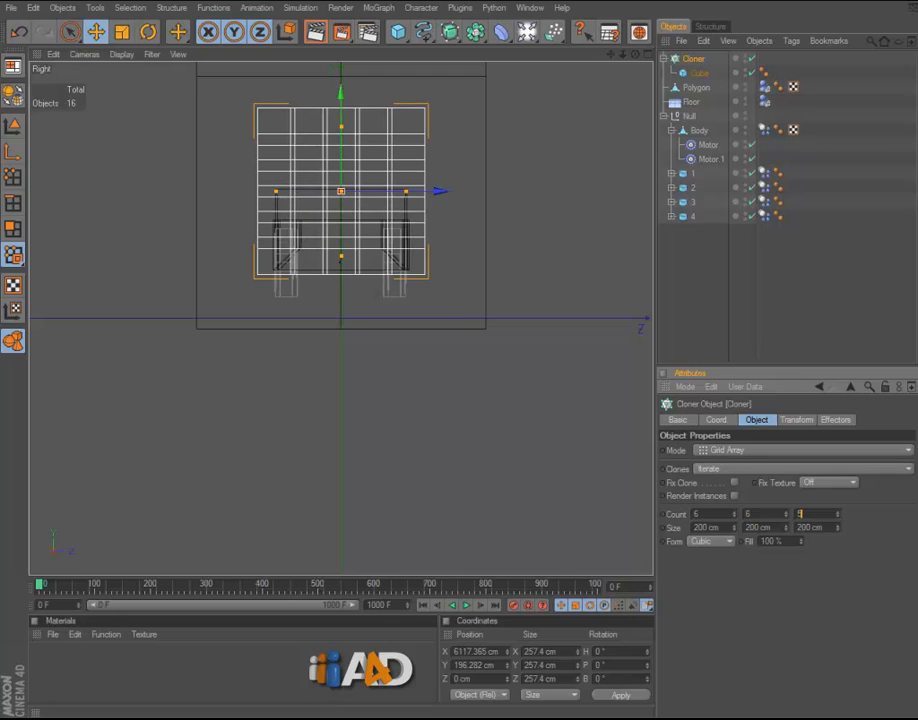
middle_click(250, 210)
middle_click(250, 210)
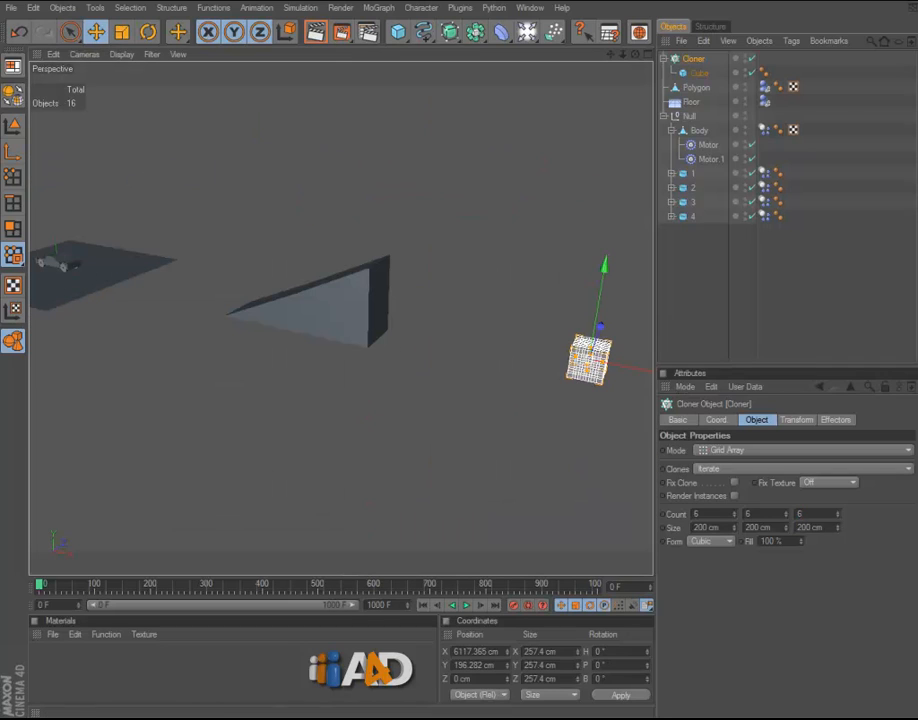
Set the cloner's grid size to 300 cm in X, Y and Z
double_click(706, 527)
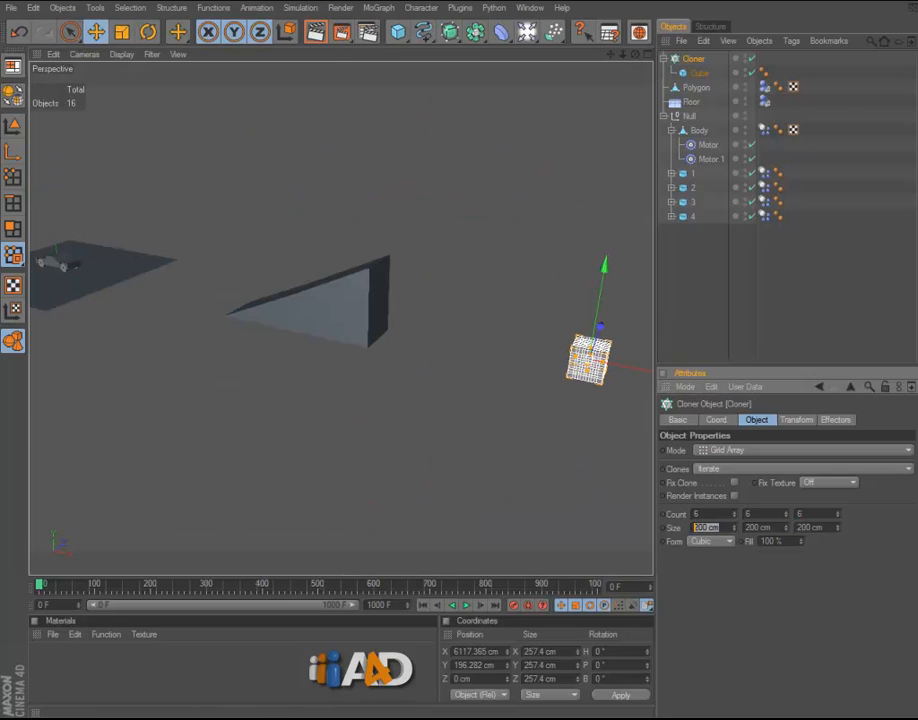
type("250")
key("Return")
type("3")
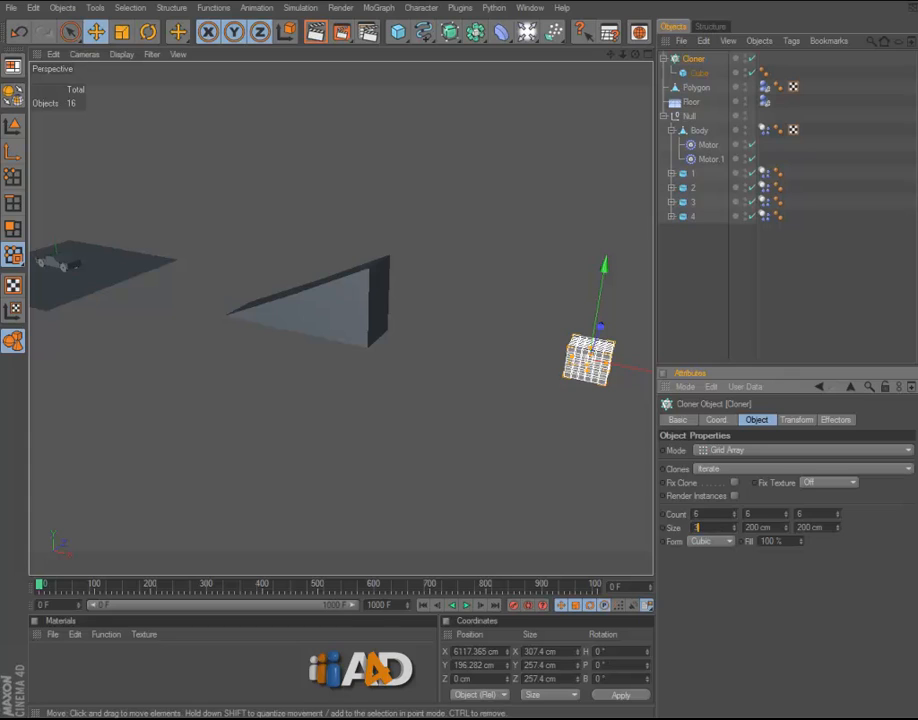
scroll(341, 318, "up", 3)
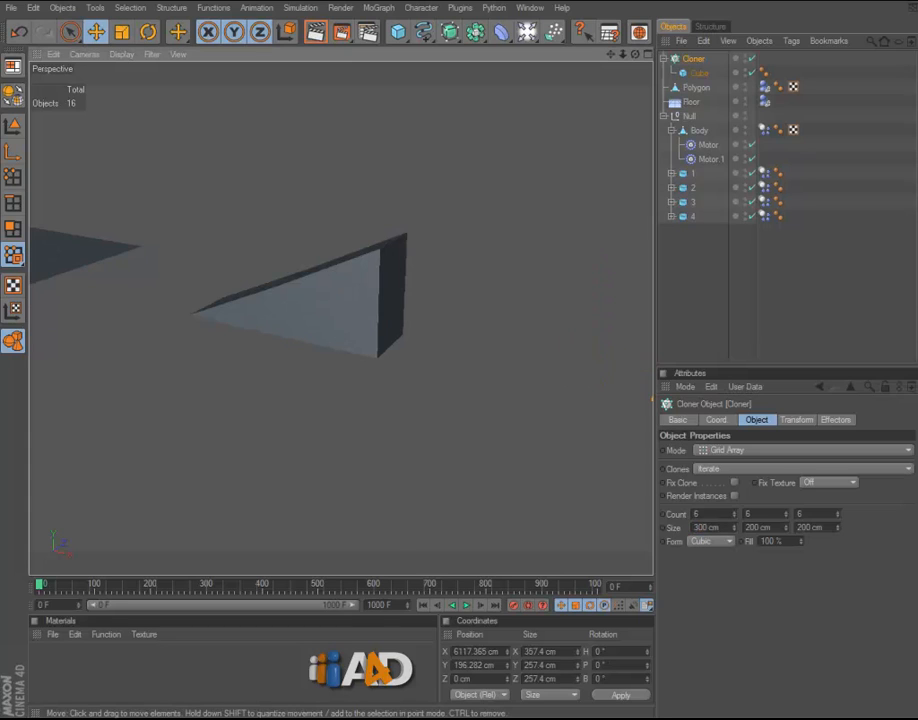
key("o")
left_click_drag(773, 528, 744, 528)
type("300")
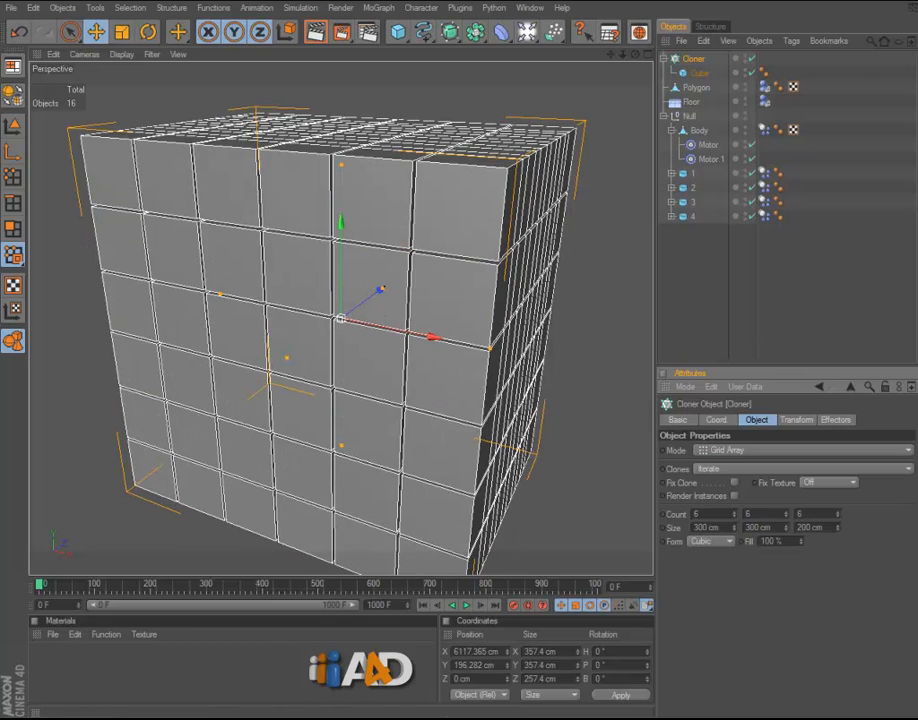
key("Return")
scroll(340, 320, "down", 5)
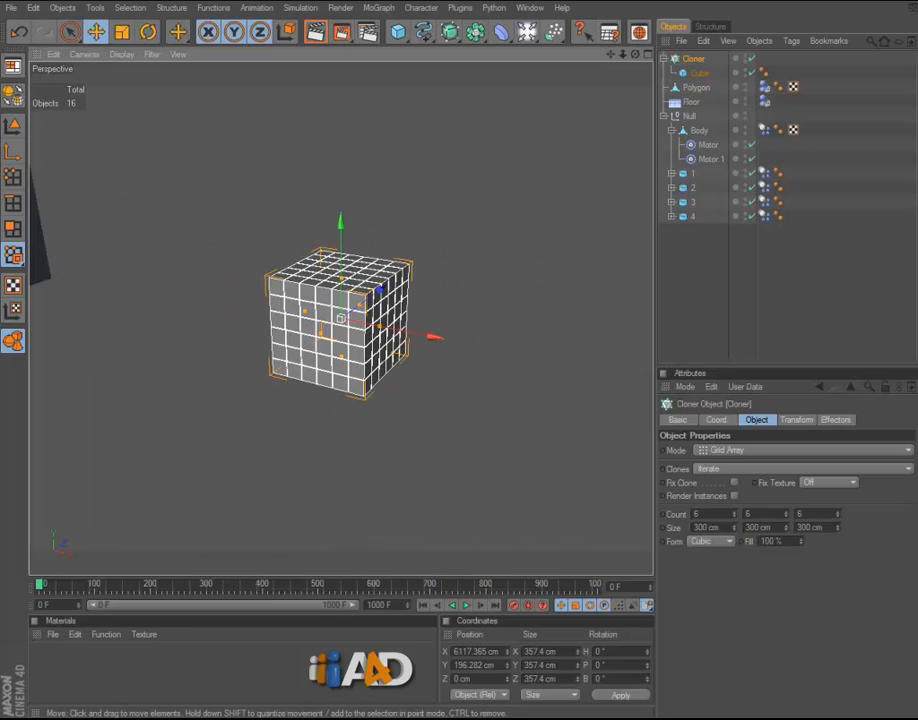
Lower the cloner in an orthographic view to about 180 cm in Y so the cube block rests on the floor
left_click_drag(340, 320, 385, 295, "alt")
middle_click(250, 420)
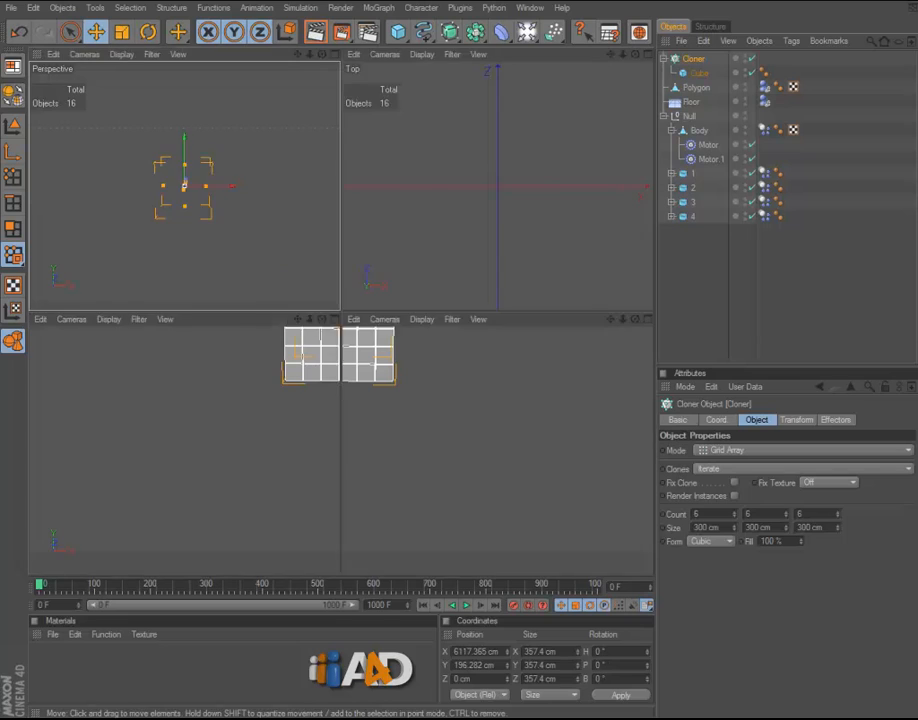
middle_click(220, 440)
scroll(341, 318, "up", 1)
middle_click_drag(341, 80, 341, 134, "alt")
left_click_drag(341, 122, 225, 205)
middle_click(341, 136)
middle_click(320, 150)
scroll(320, 170, "up", 2)
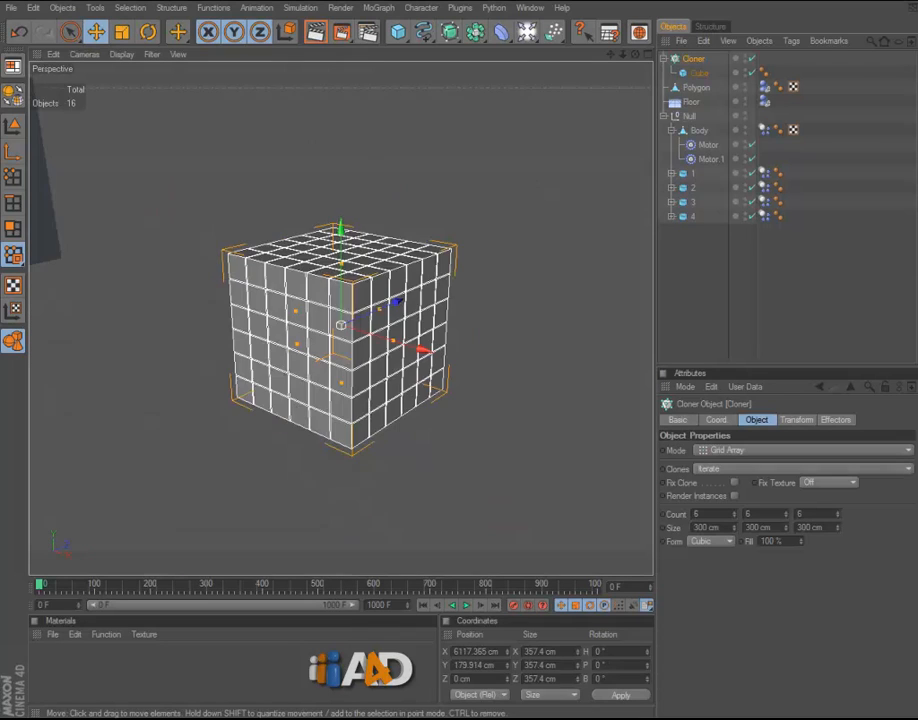
Copy wheel 1's Dynamics Body tag to the cloned Cube and change its trigger so the cubes stay put until hit
scroll(225, 205, "down", 5)
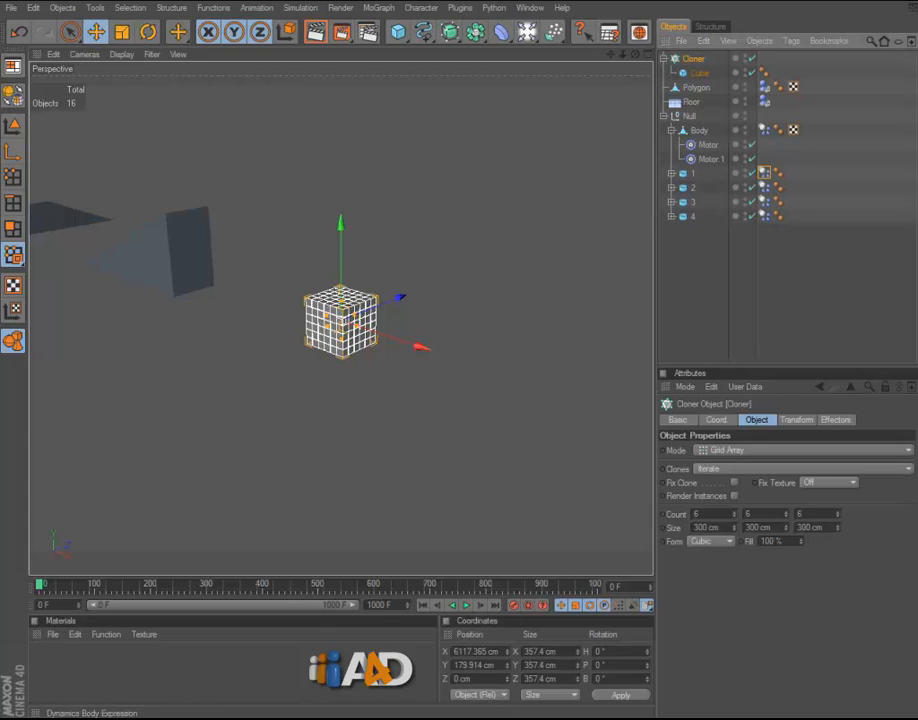
left_click_drag(765, 173, 701, 73, "ctrl")
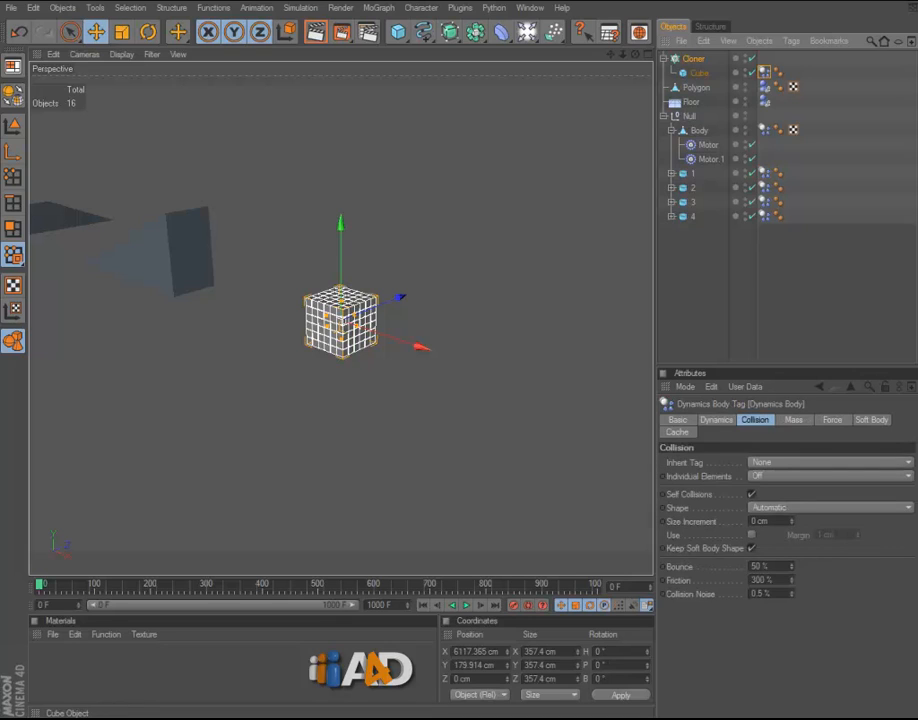
left_click(716, 420)
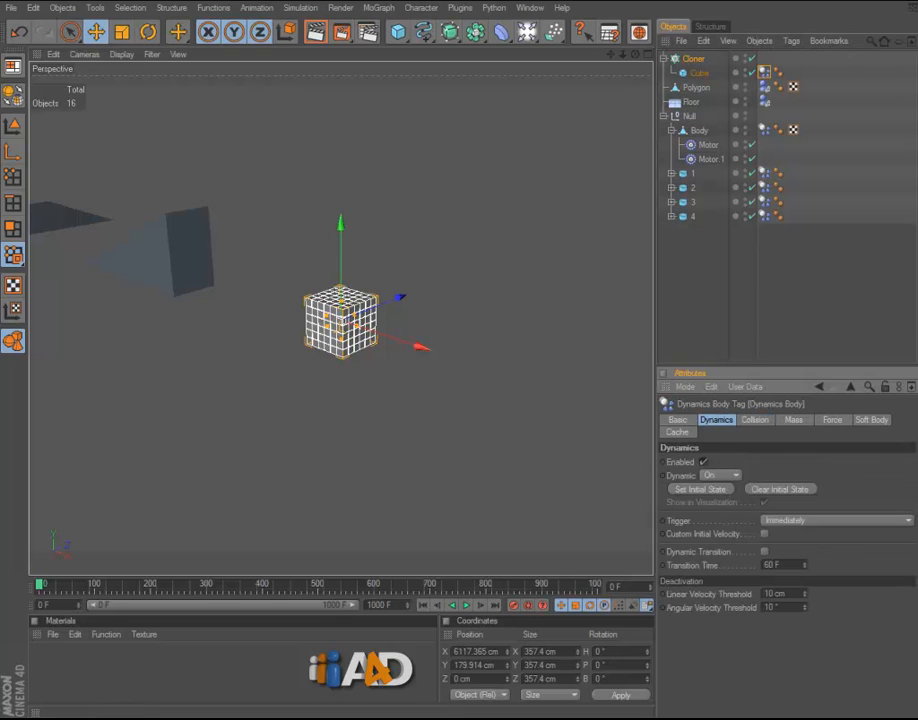
left_click(836, 521)
left_click(786, 562)
left_click(780, 285)
scroll(342, 322, "up", 5)
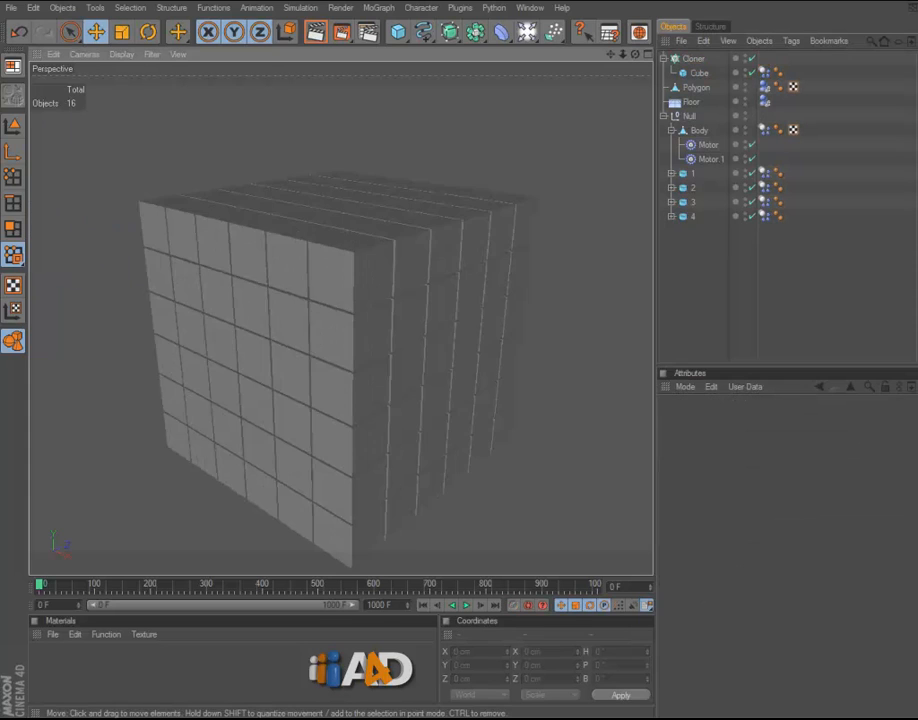
Play the simulation with the runway, ramp and cube block in view to check where the car flies
scroll(340, 322, "down", 5)
left_click_drag(340, 322, 440, 345, "alt")
scroll(341, 322, "down", 3)
left_click_drag(341, 322, 366, 318, "alt")
middle_click_drag(341, 322, 288, 308, "alt")
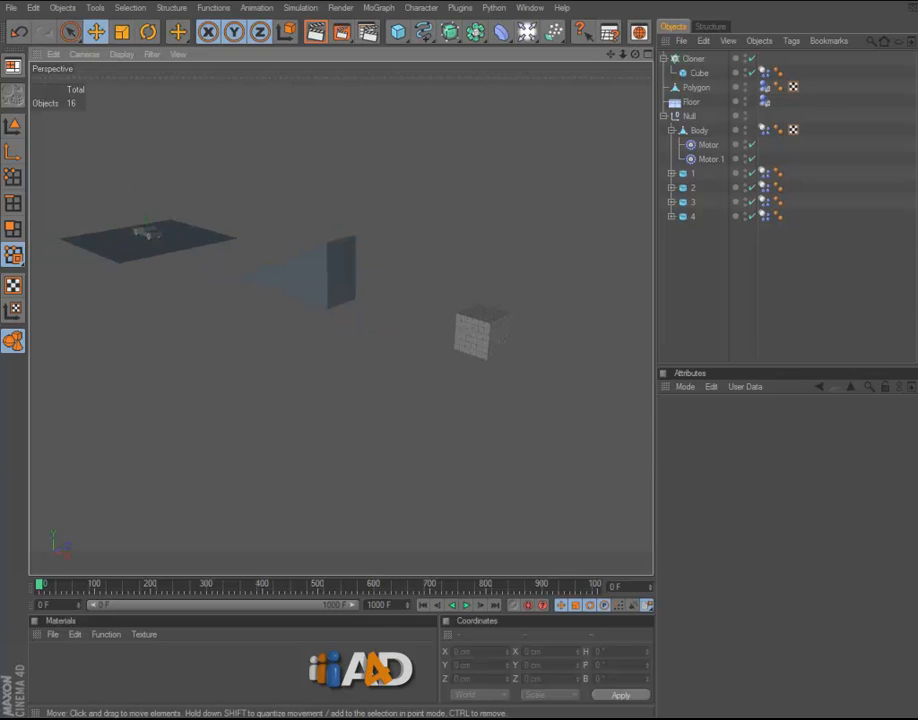
left_click(466, 605)
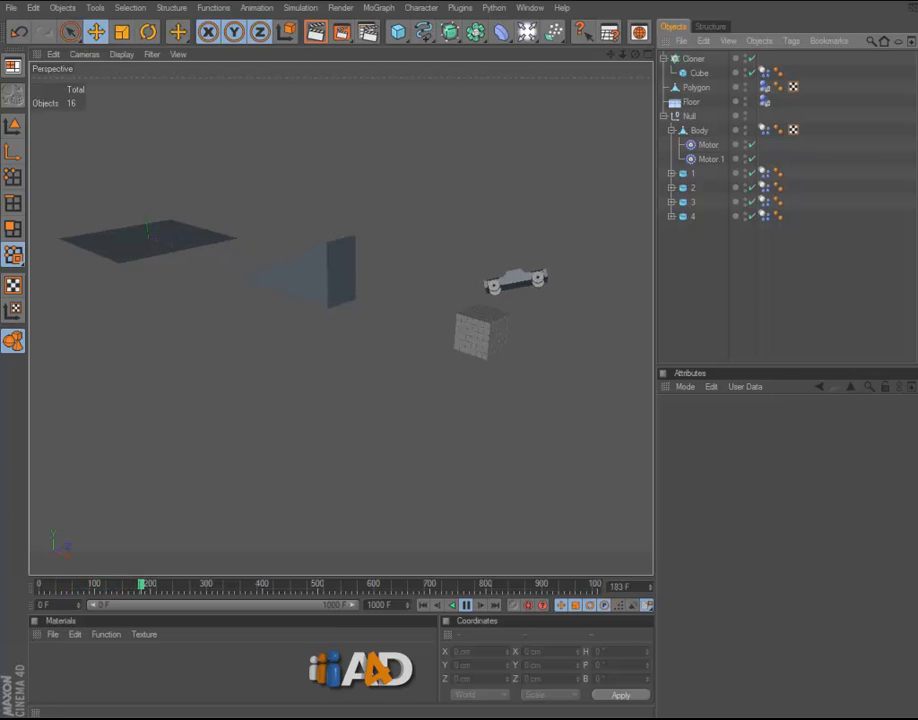
left_click(466, 605)
Move the cloner towards the car's flight path, to about 6455 cm in X and 347 cm in Z
left_click_drag(420, 370, 385, 400, "alt")
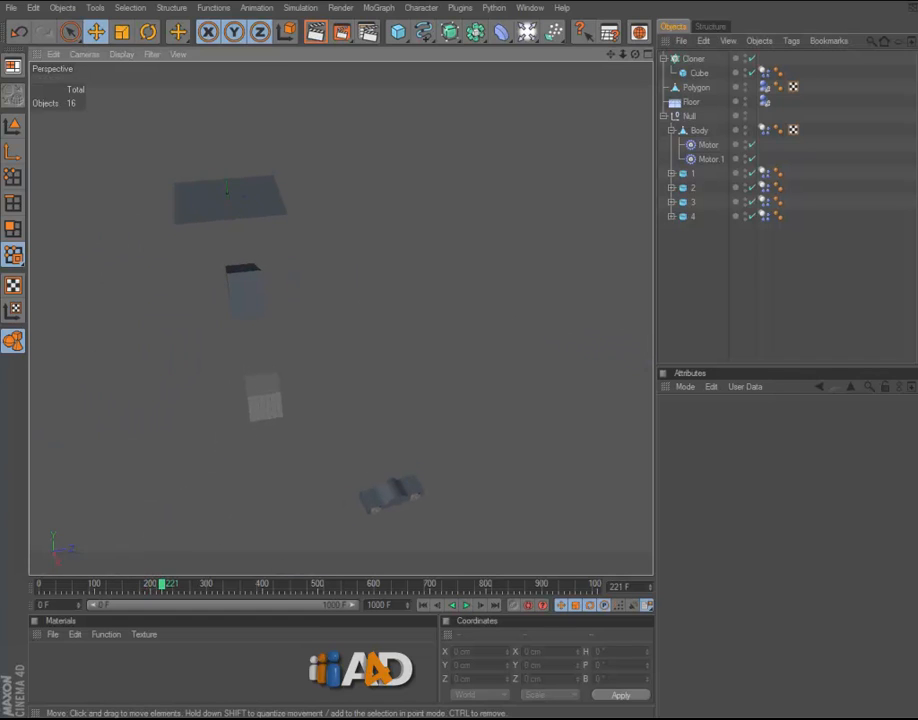
left_click(264, 397)
left_click_drag(358, 383, 390, 379)
left_click_drag(310, 463, 316, 487)
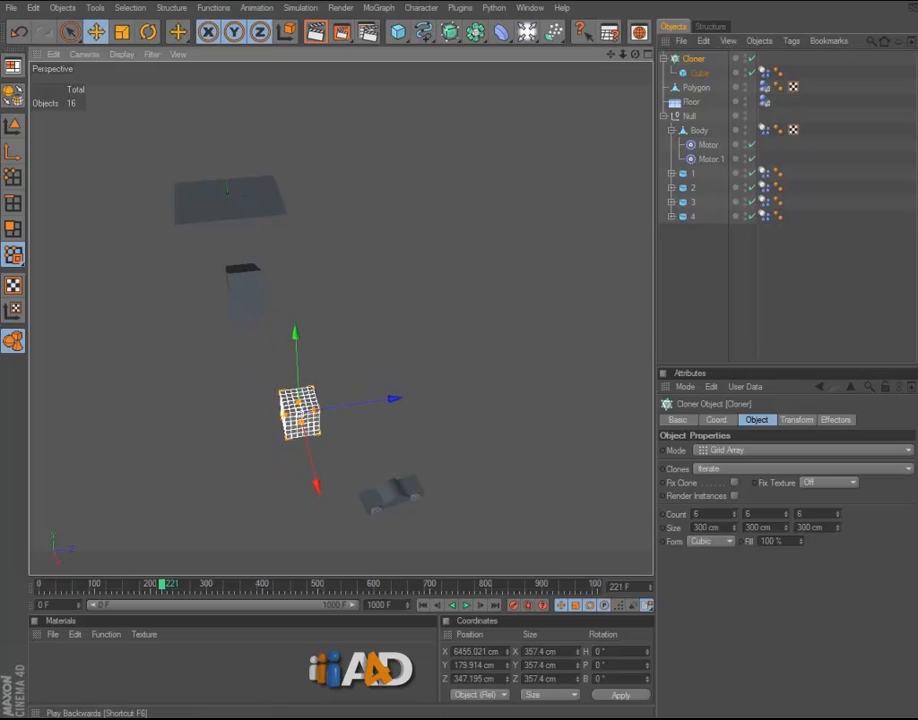
Replay the simulation from the start, follow the car's jump towards the moved cube block, and rewind to frame 0
left_click(422, 605)
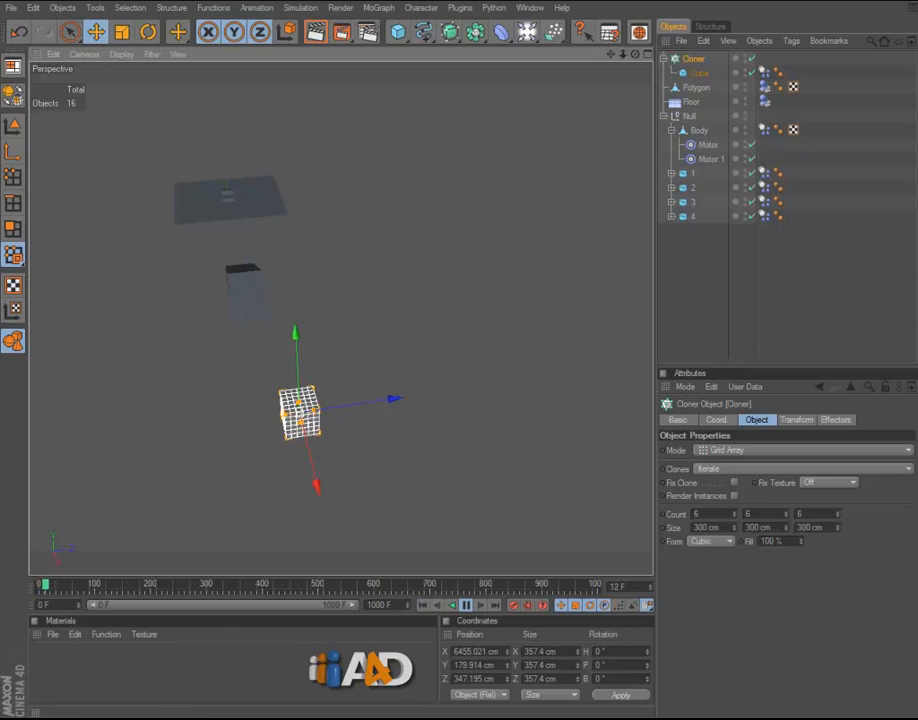
left_click(705, 290)
right_click_drag(340, 330, 400, 330, "alt")
left_click_drag(340, 330, 460, 290, "alt")
middle_click_drag(460, 290, 280, 328, "alt")
left_click_drag(340, 320, 456, 322, "alt")
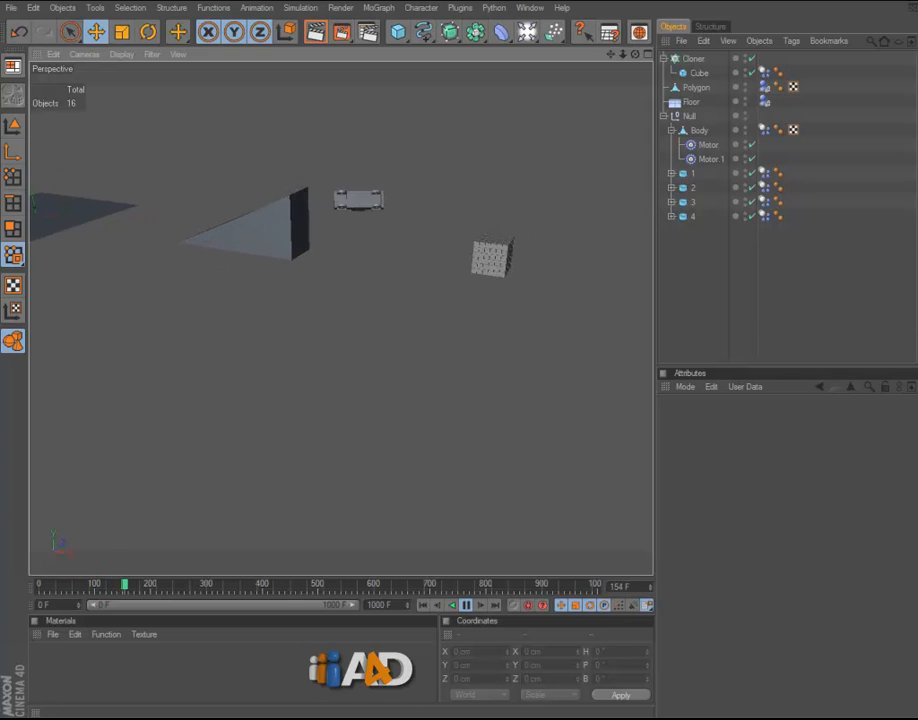
left_click_drag(340, 300, 315, 345, "alt")
middle_click_drag(315, 345, 465, 297, "alt")
left_click_drag(465, 297, 305, 372, "alt")
left_click(466, 605)
left_click(422, 605)
Play the simulation from the far end to examine how the car leaves the ramp, and rewind to frame 0
middle_click_drag(305, 372, 382, 340, "alt")
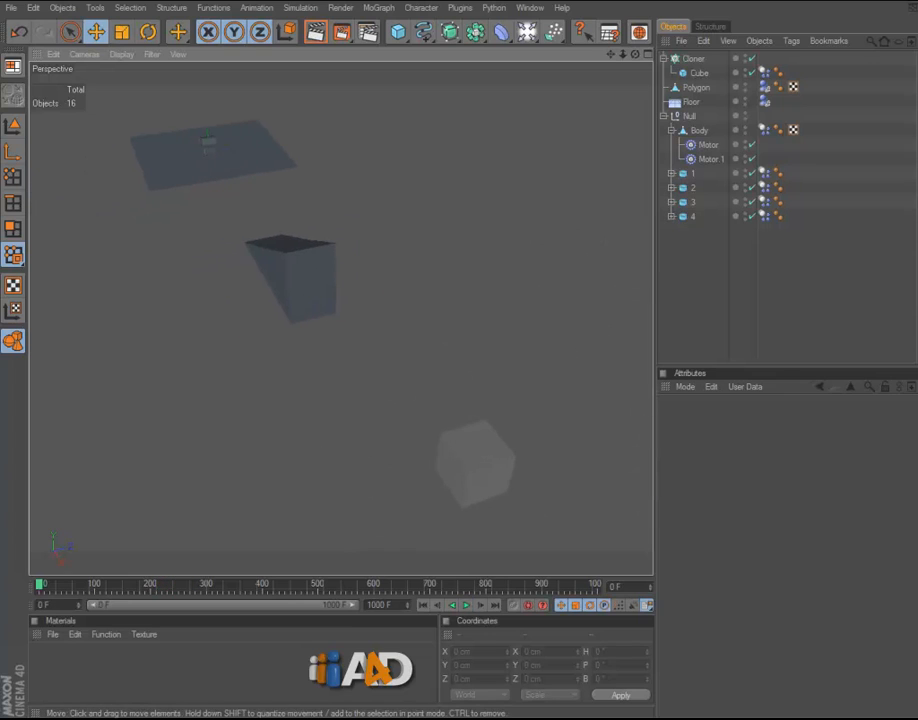
left_click_drag(382, 340, 322, 358, "alt")
left_click(466, 605)
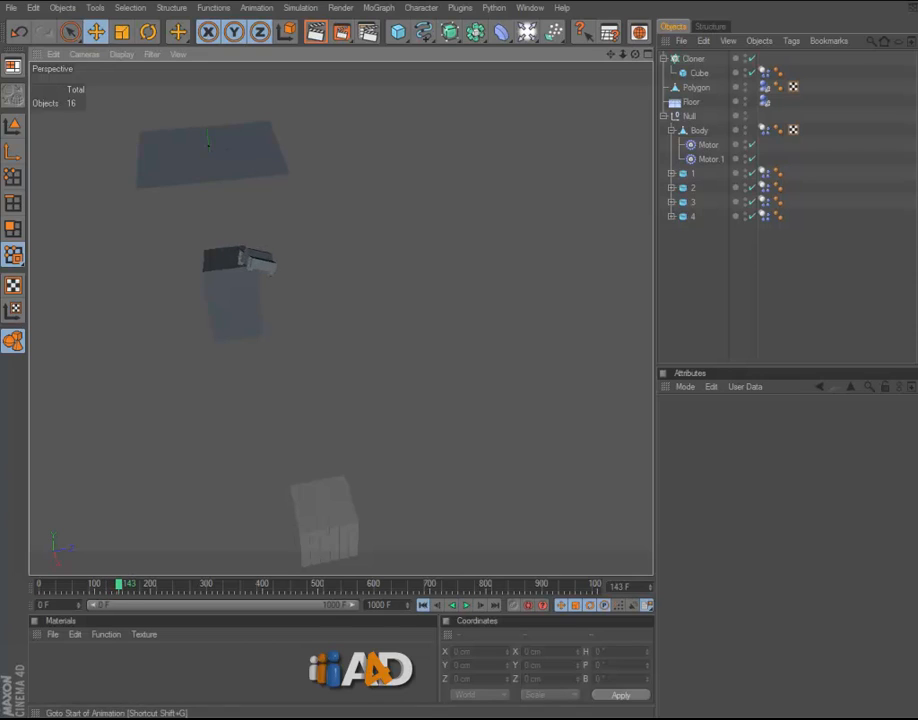
left_click(422, 605)
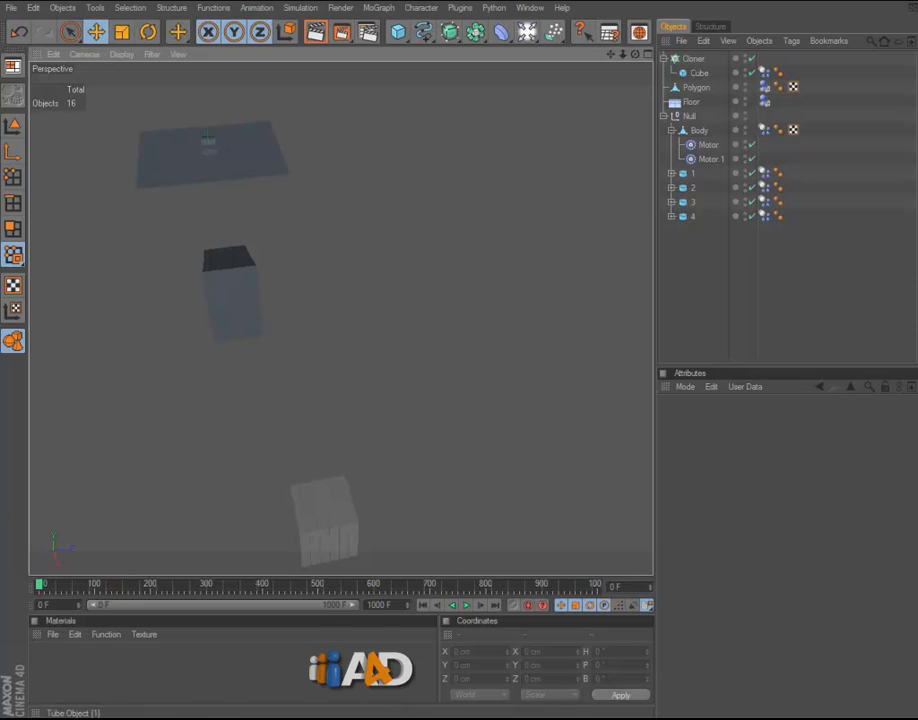
Shift the ramp polygon sideways to about 88 cm in Z and deselect it
left_click(696, 88)
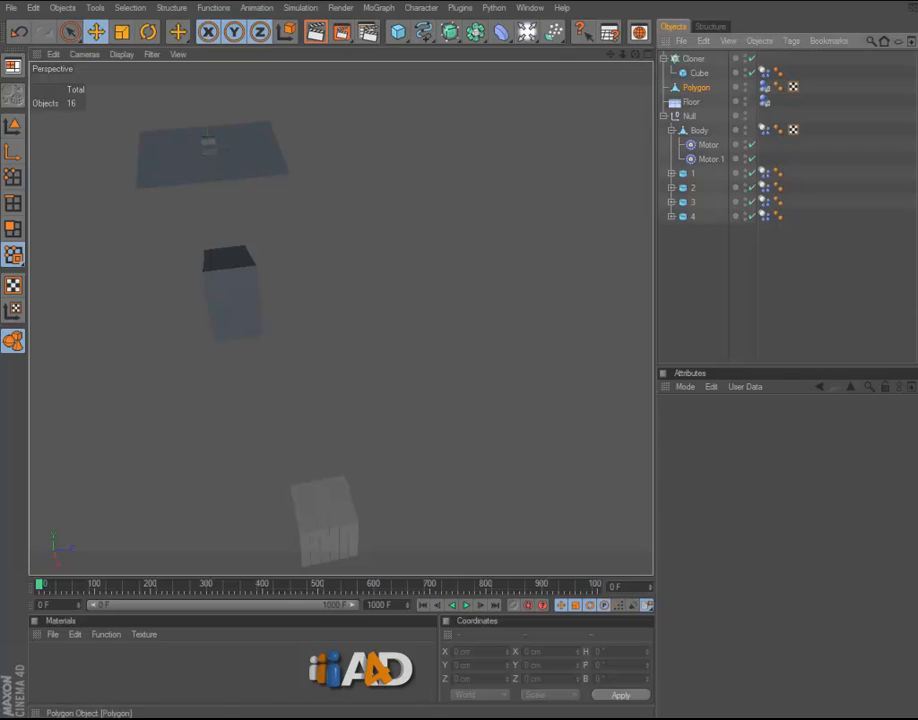
left_click_drag(327, 282, 339, 280)
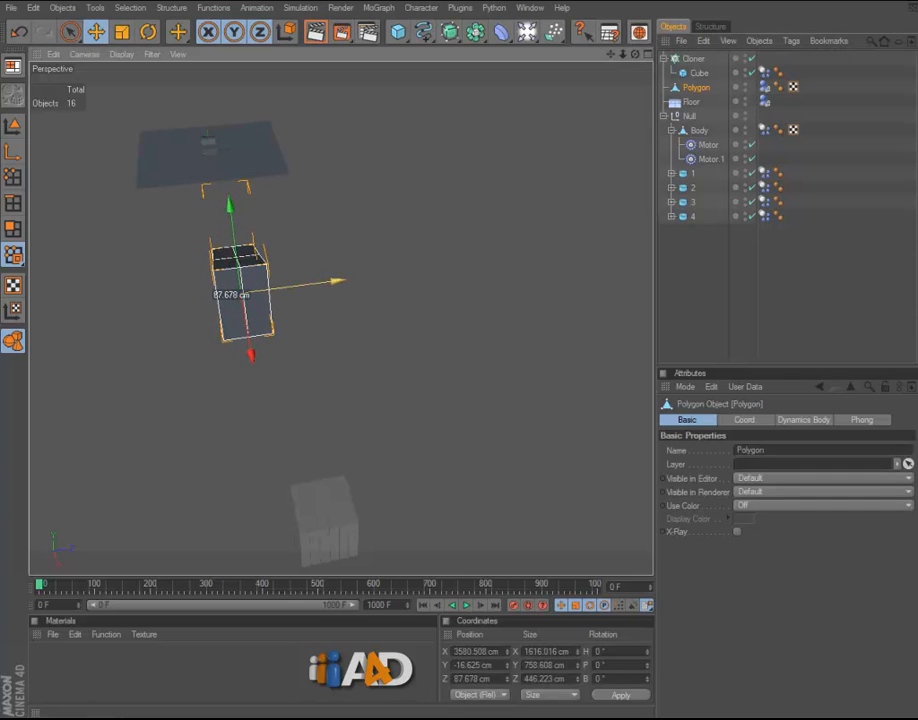
left_click(705, 275)
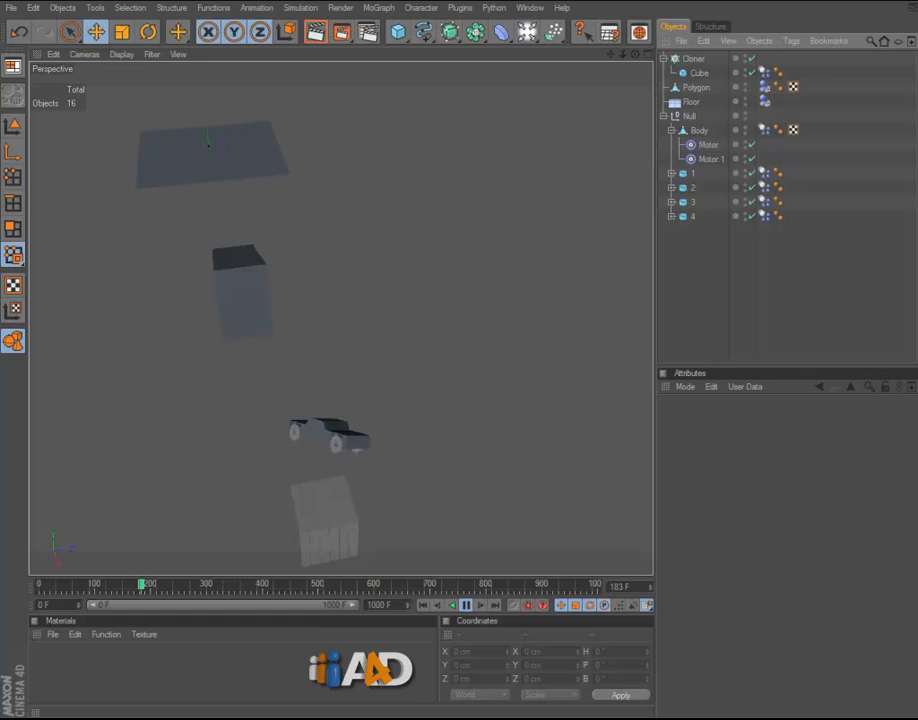
Watch the running simulation from the side and close up where the car meets the cube block
left_click_drag(635, 54, 560, 60)
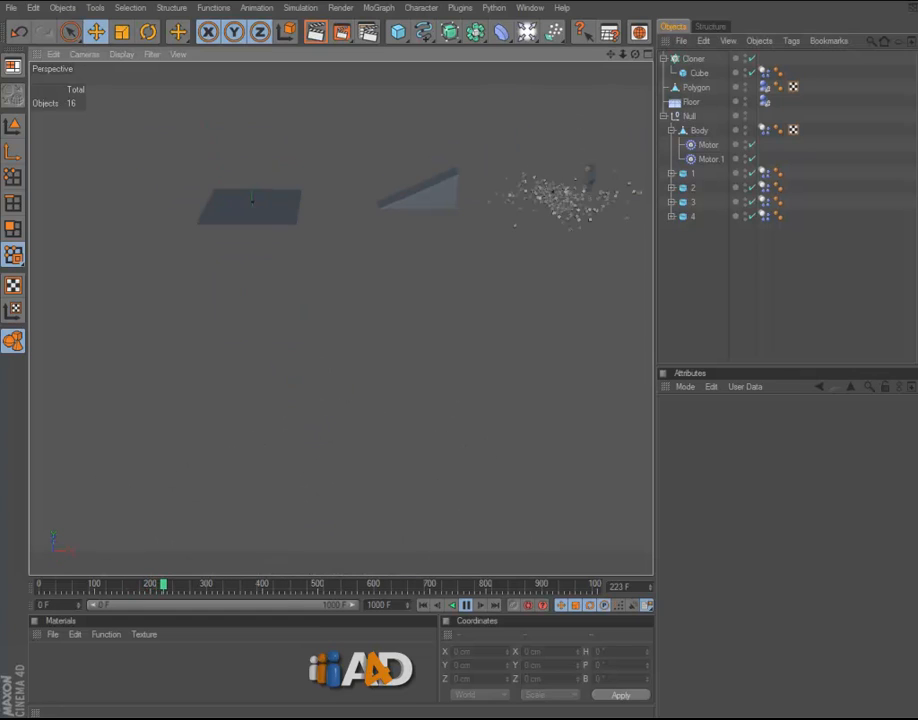
middle_click_drag(560, 200, 285, 308, "alt")
right_click_drag(285, 308, 360, 308, "alt")
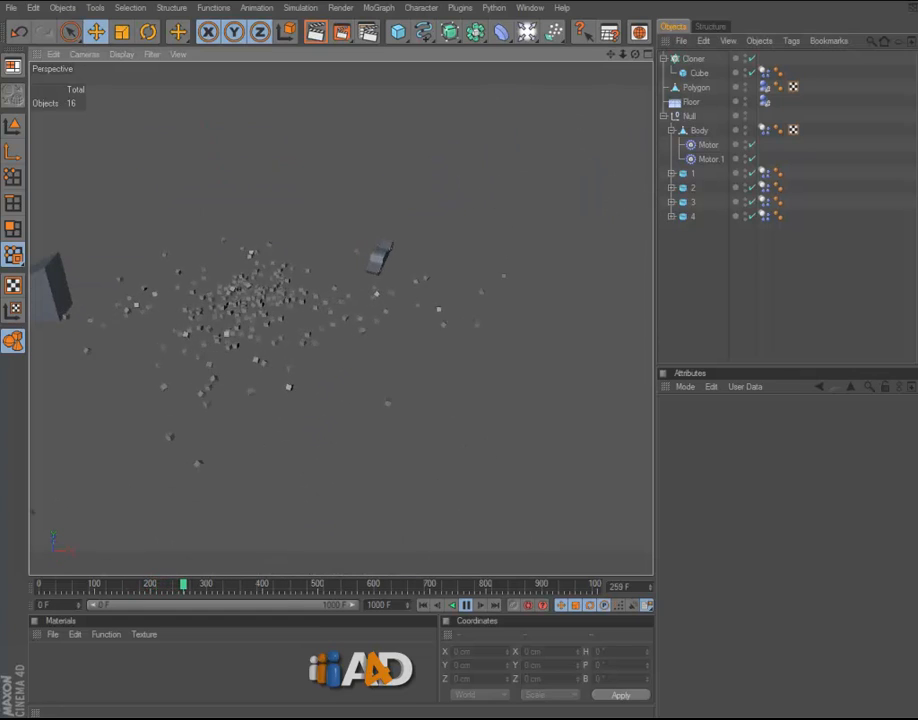